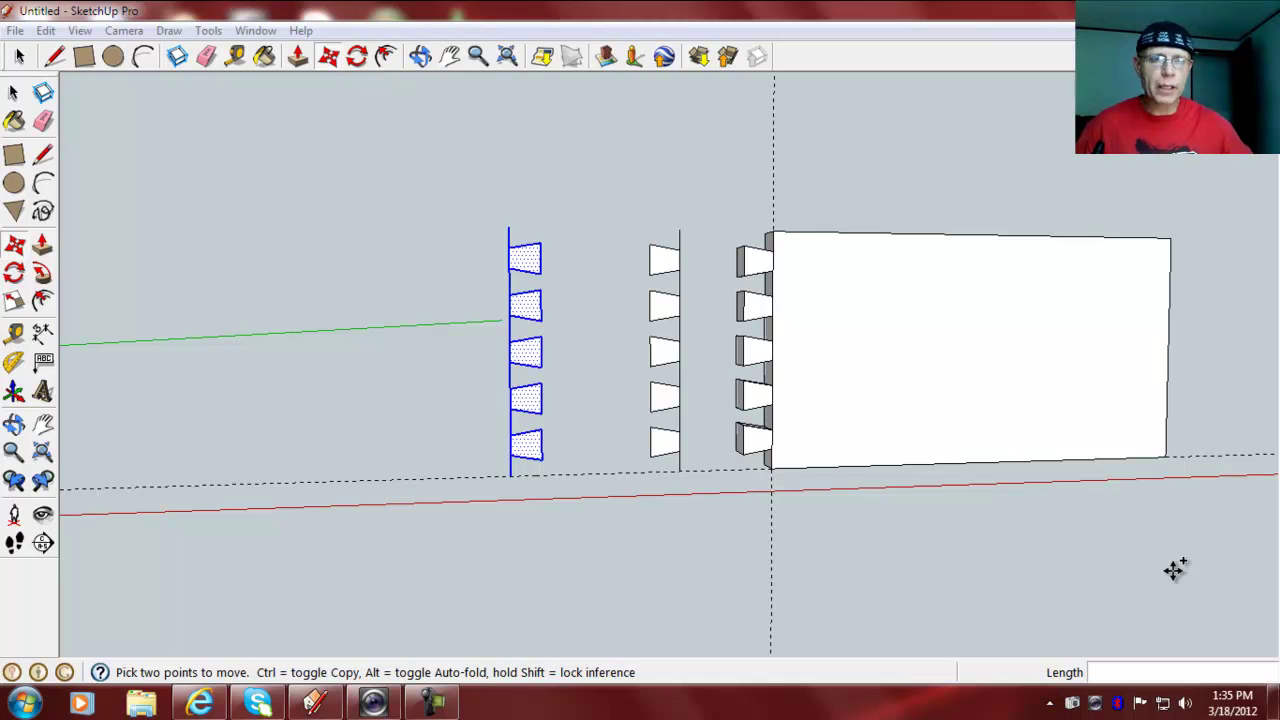
Step: Draw an upright 0.5 by 4 inch rectangle standing on the baseline guide, in the empty space to the right of the board
{"action": "middle_click_drag", "start_coordinate": [1175, 568], "coordinate": [831, 573]}
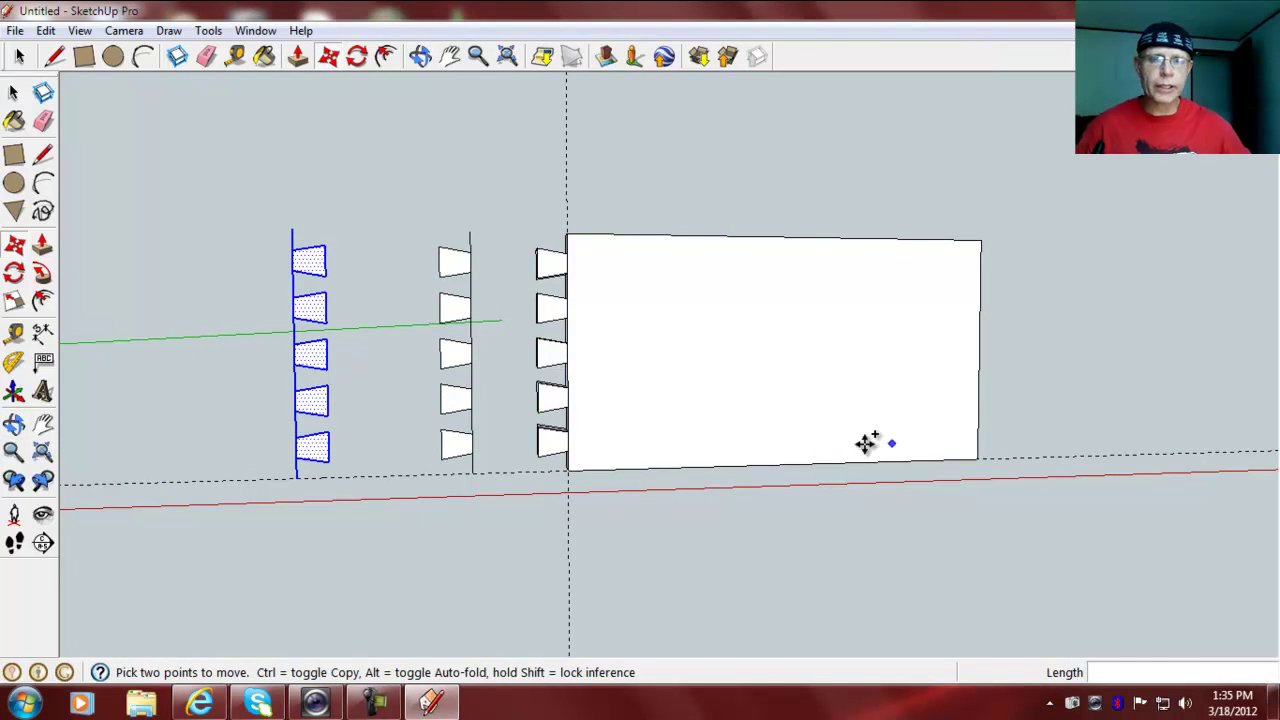
{"action": "middle_click_drag", "start_coordinate": [1117, 566], "coordinate": [382, 526], "text": "shift"}
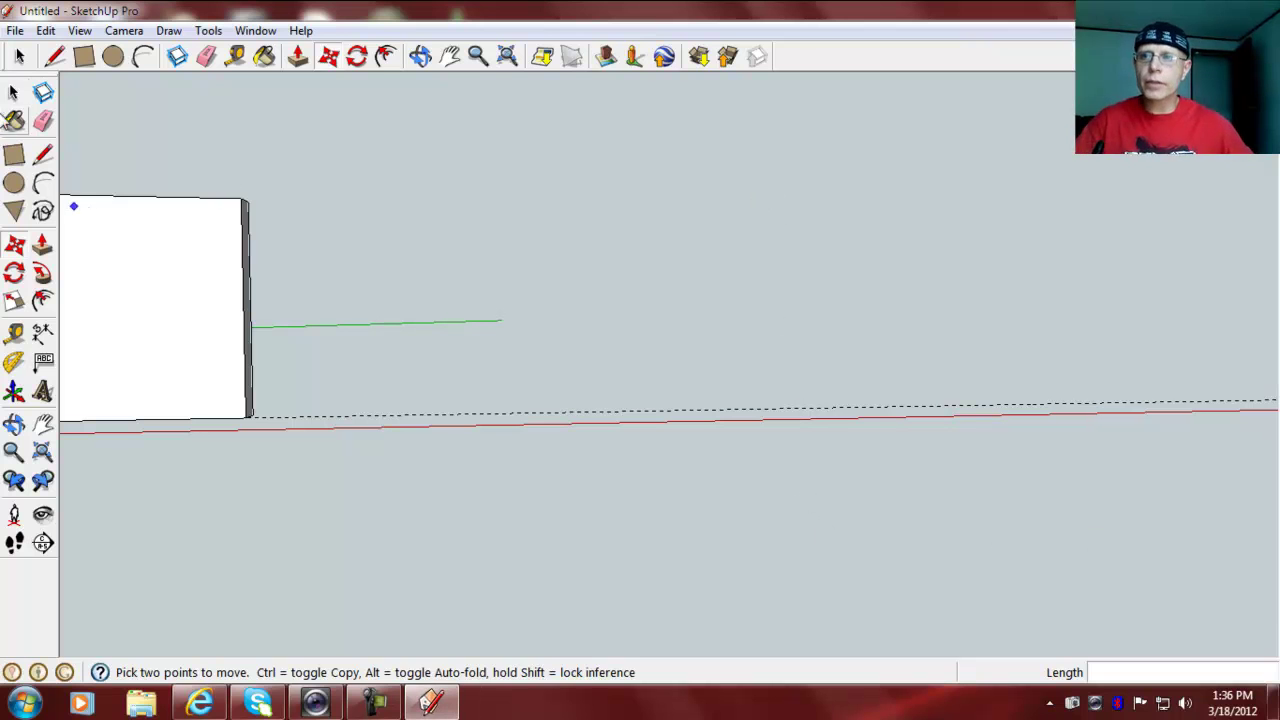
{"action": "left_click", "coordinate": [14, 156]}
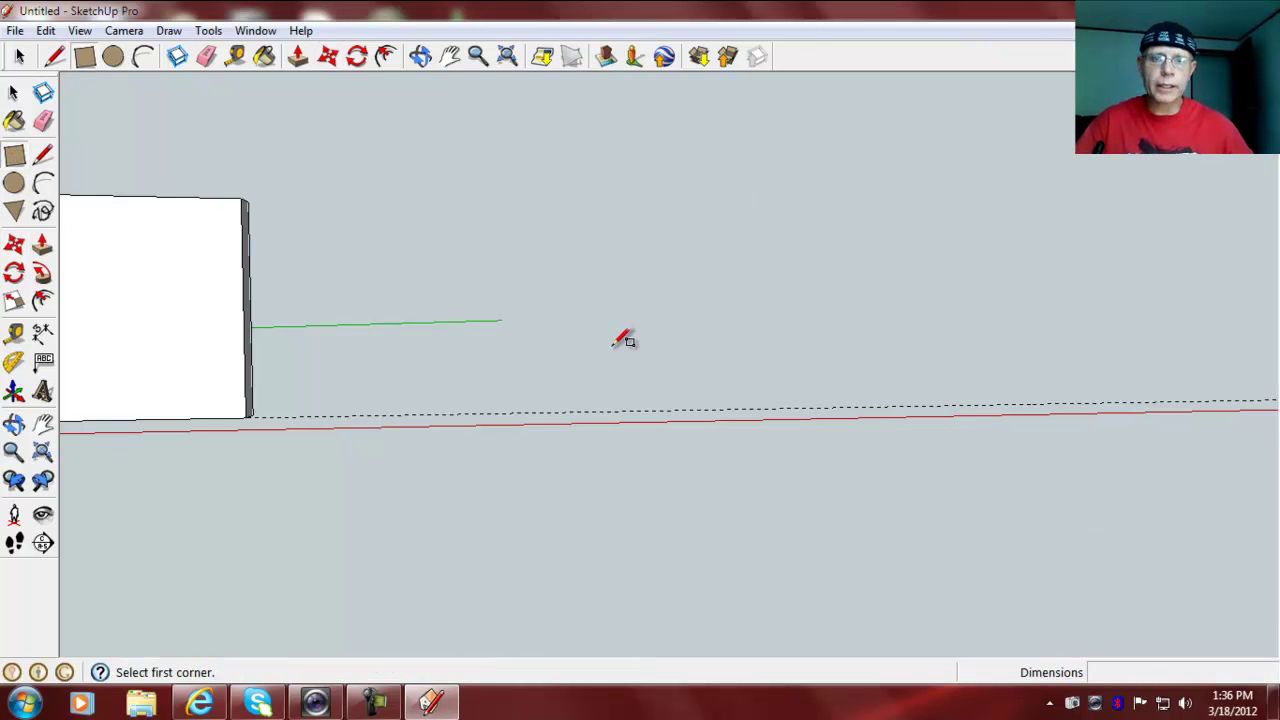
{"action": "left_click", "coordinate": [616, 410]}
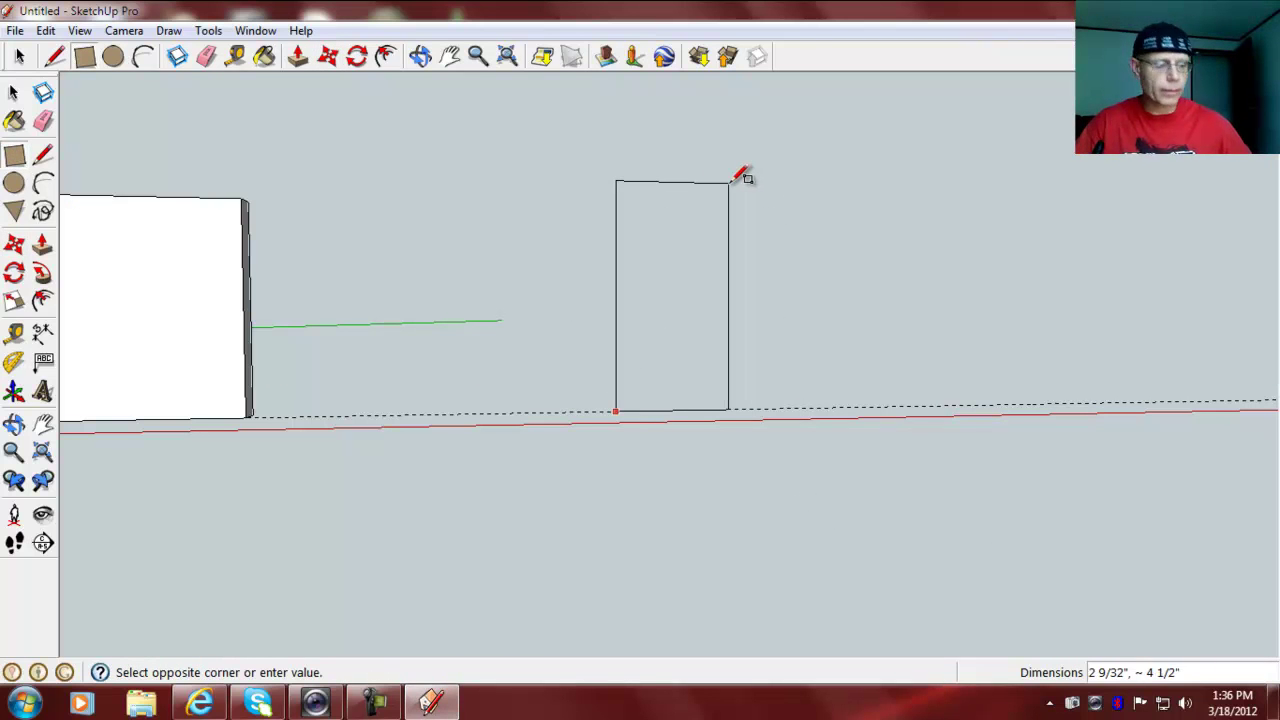
{"action": "type", "text": ".5,4"}
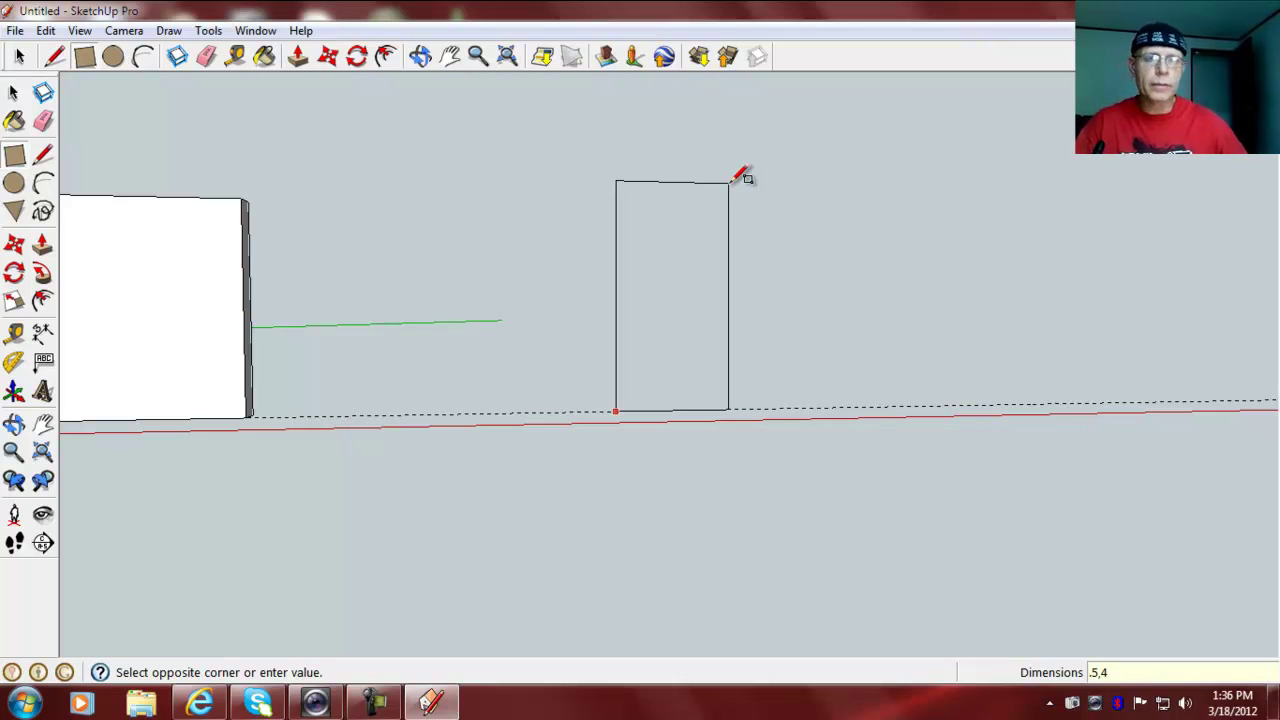
{"action": "key", "text": "Return"}
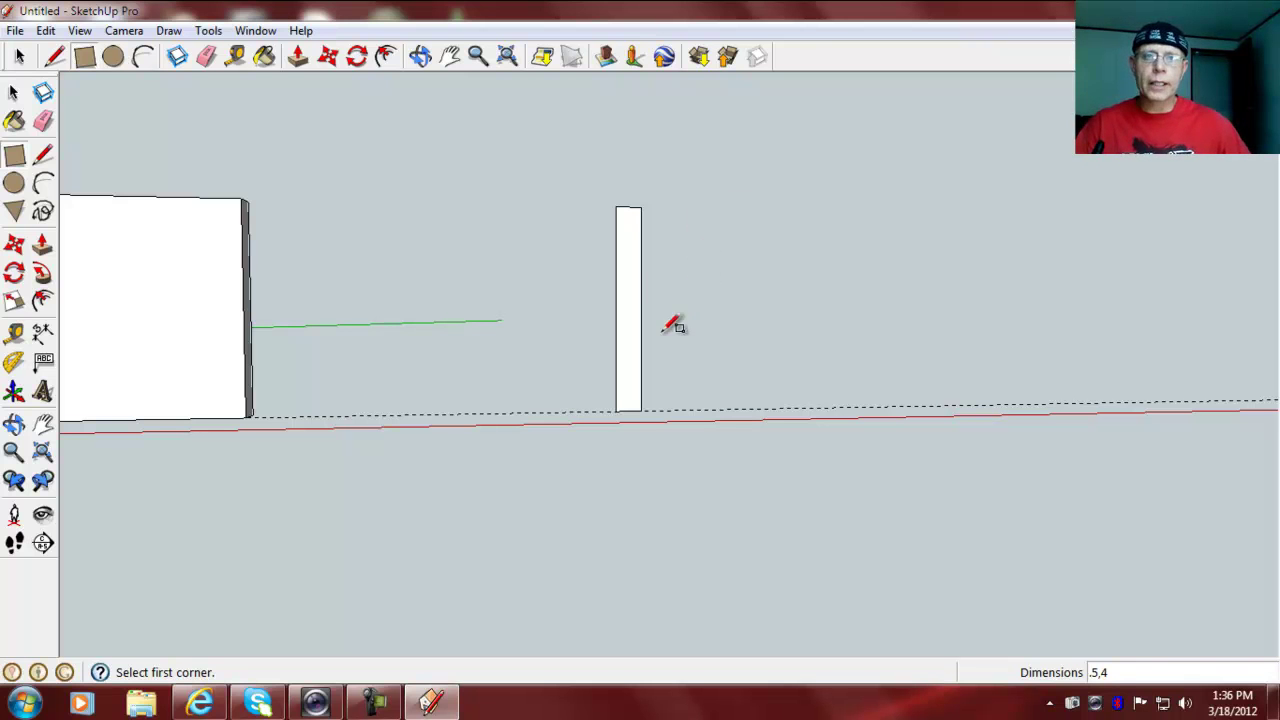
Step: Add a horizontal guide 0.25 inch below the top edge of the narrow strip
{"action": "scroll", "coordinate": [660, 274], "scroll_direction": "up", "scroll_amount": 3}
{"action": "scroll", "coordinate": [652, 263], "scroll_direction": "up", "scroll_amount": 1}
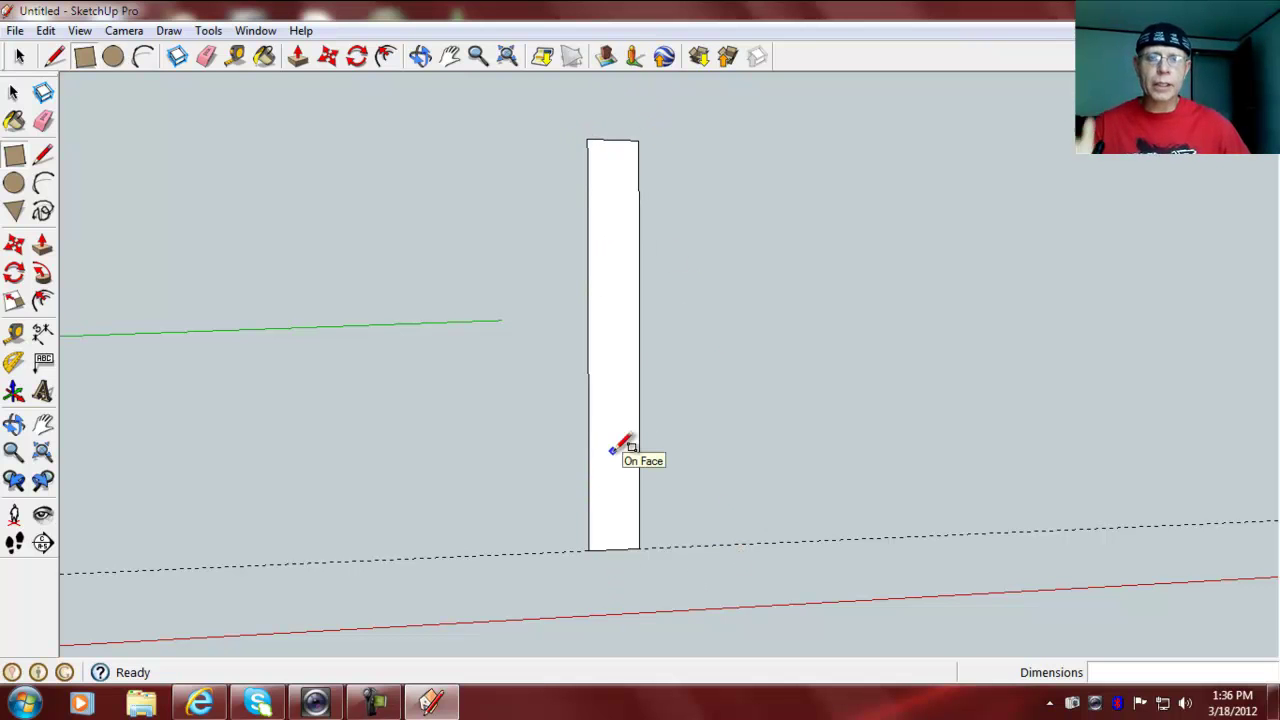
{"action": "left_click", "coordinate": [14, 336]}
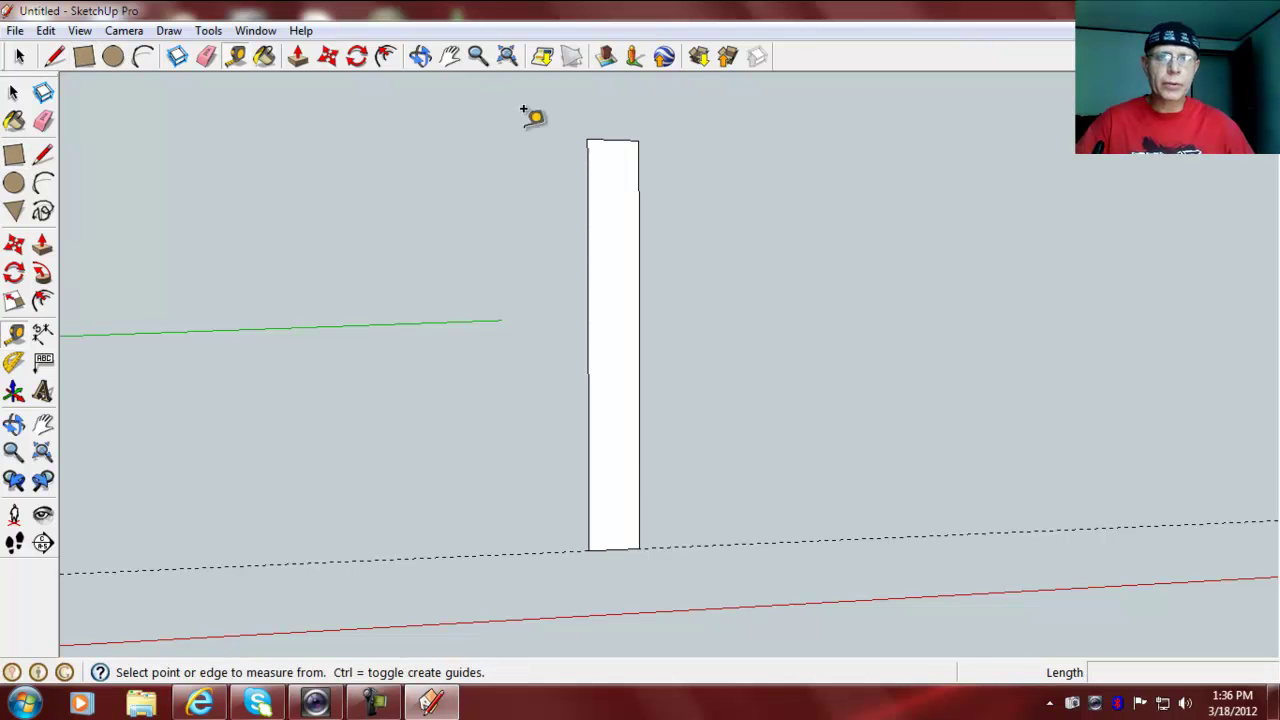
{"action": "left_click", "coordinate": [613, 140]}
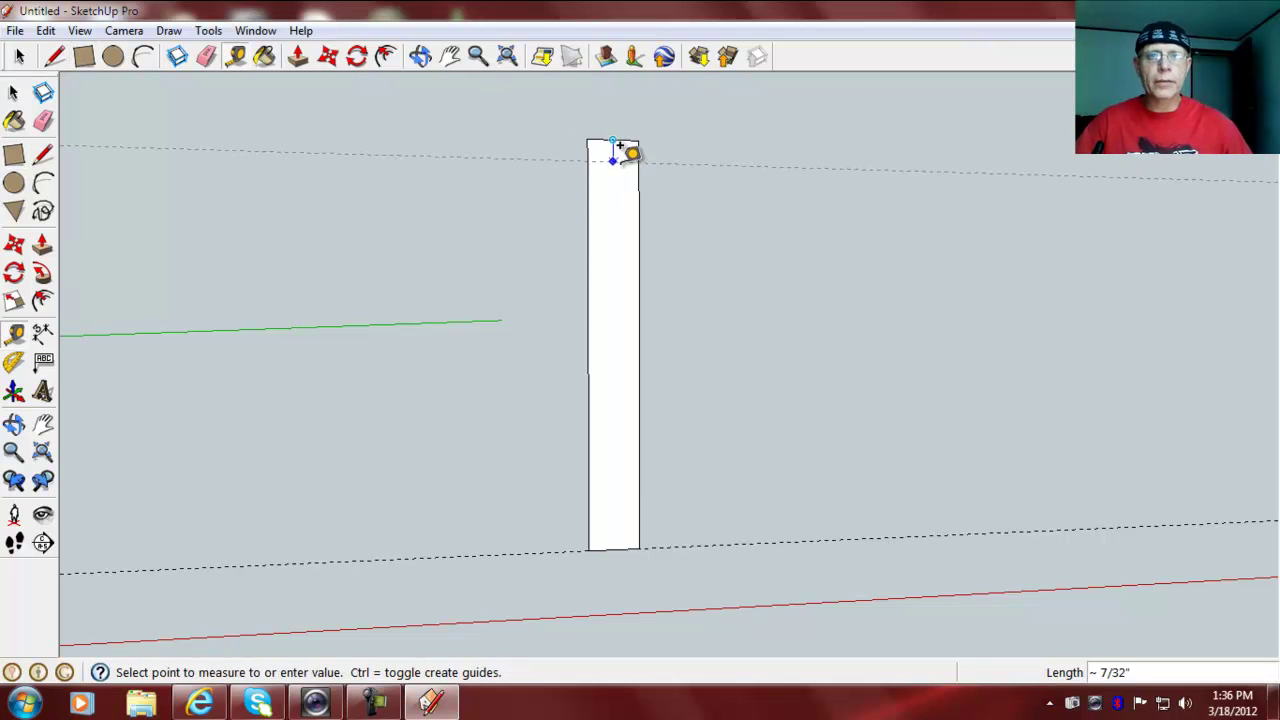
{"action": "type", "text": ".25"}
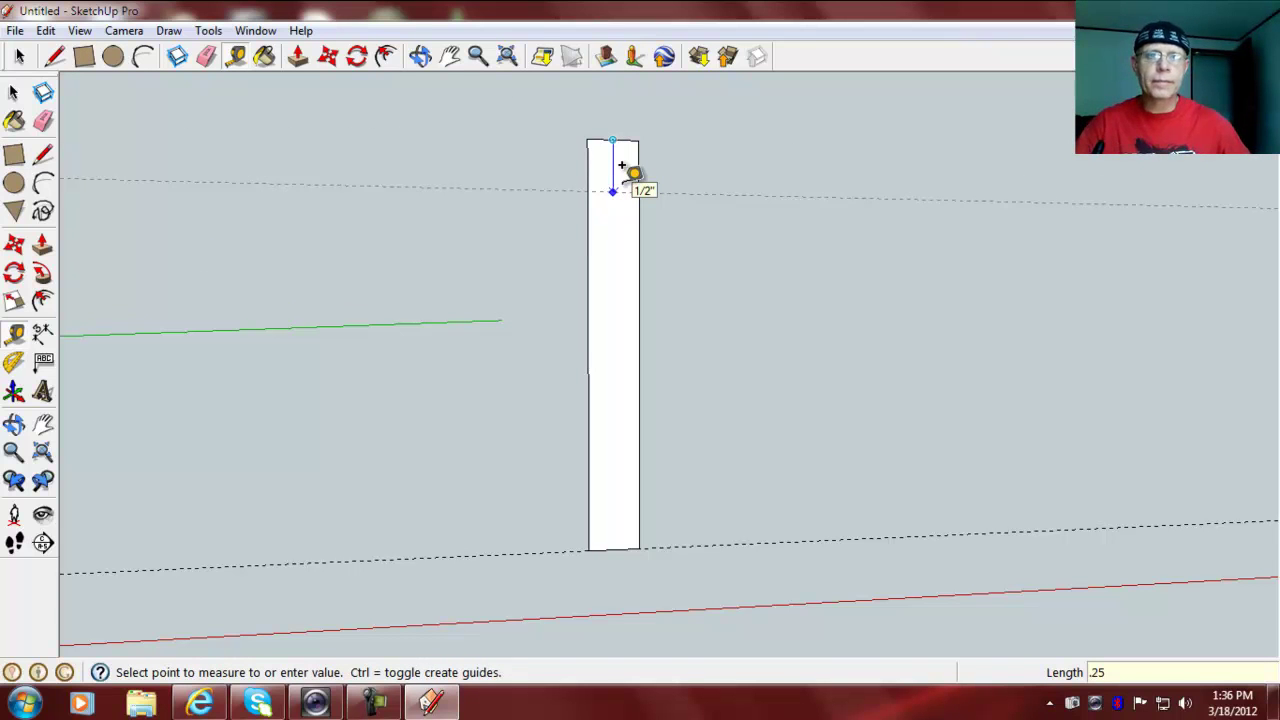
{"action": "key", "text": "Return"}
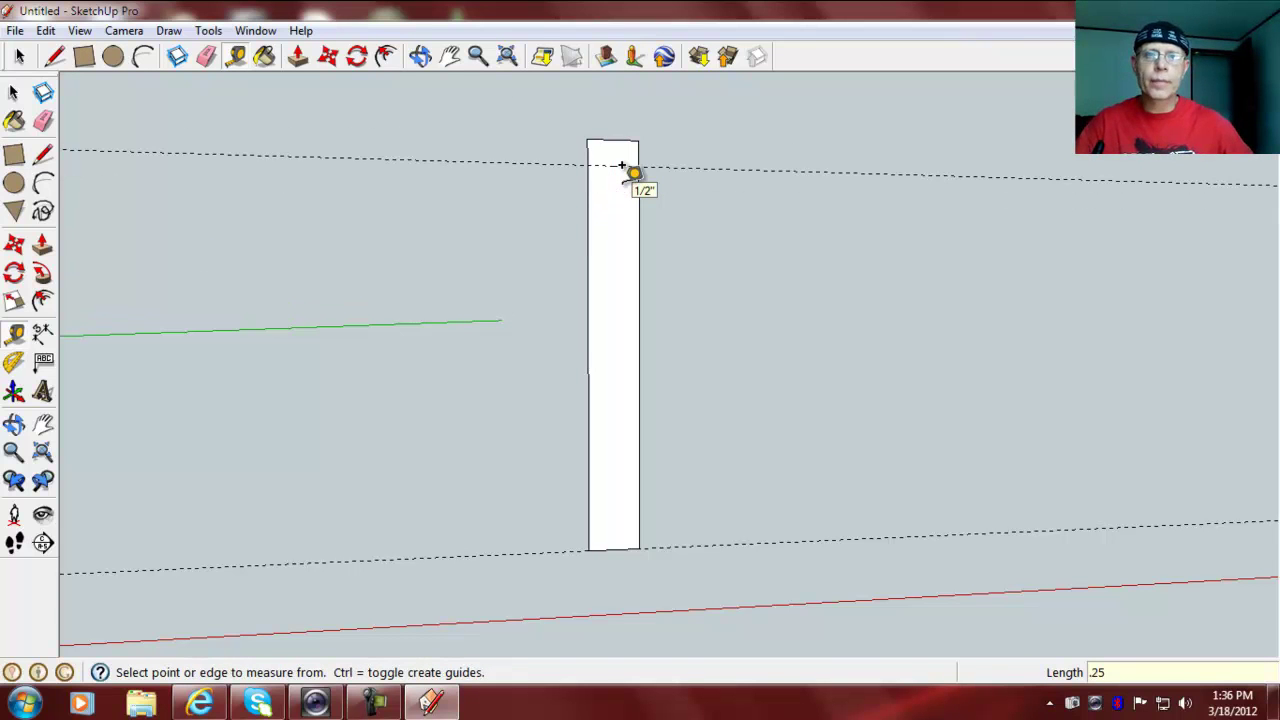
{"action": "left_click", "coordinate": [613, 142]}
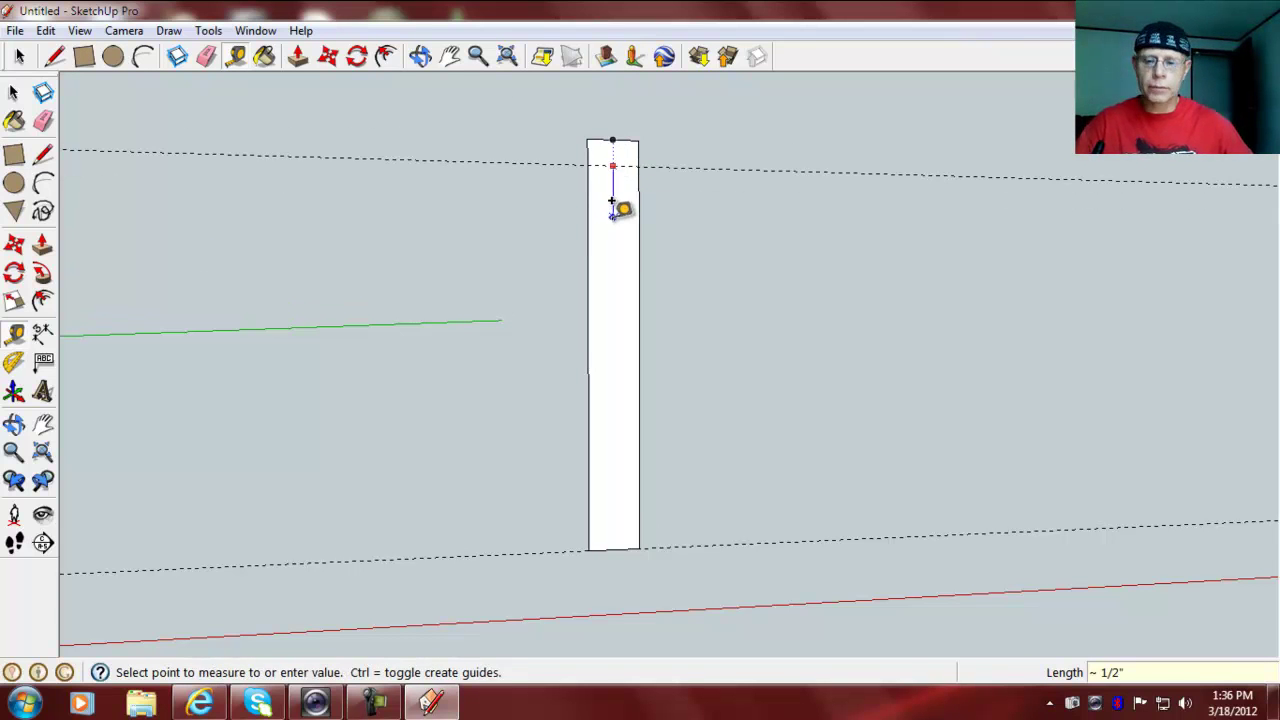
{"action": "left_click", "coordinate": [613, 116]}
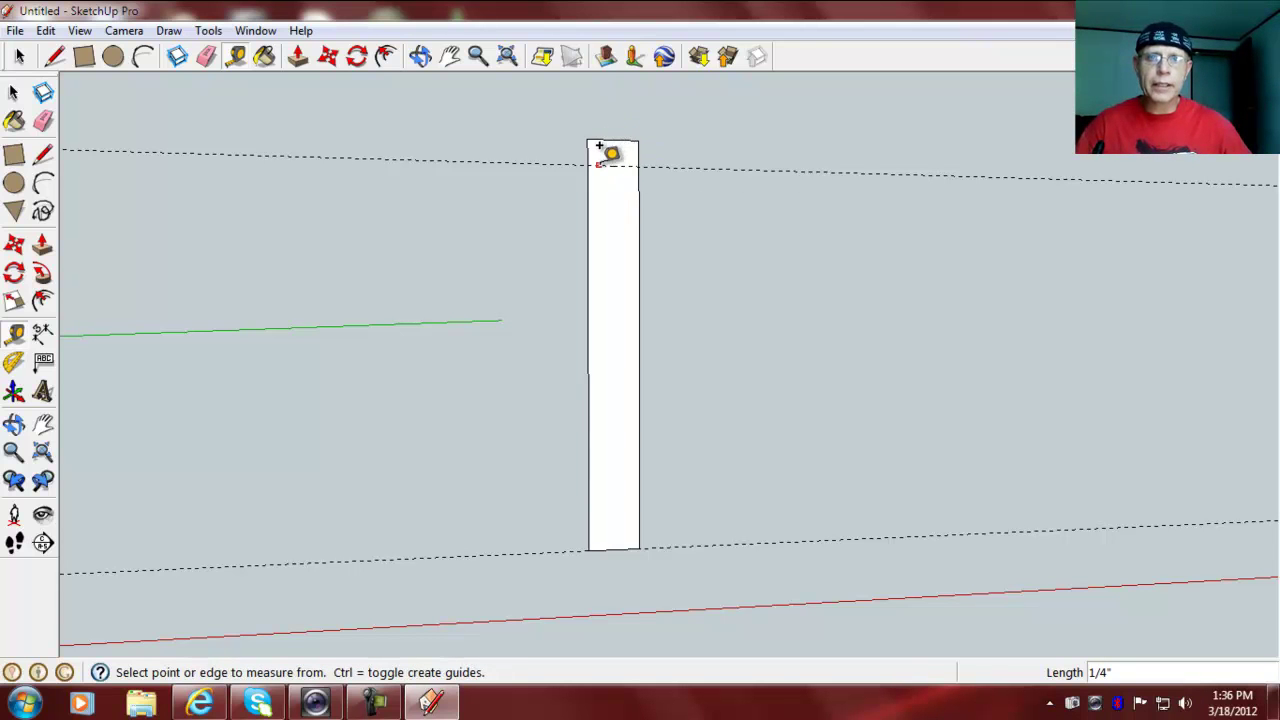
Step: Add two more horizontal guides down the strip, 0.5 inch below the first guide and 0.25 inch below that one
{"action": "left_click", "coordinate": [599, 165]}
{"action": "type", "text": "."}
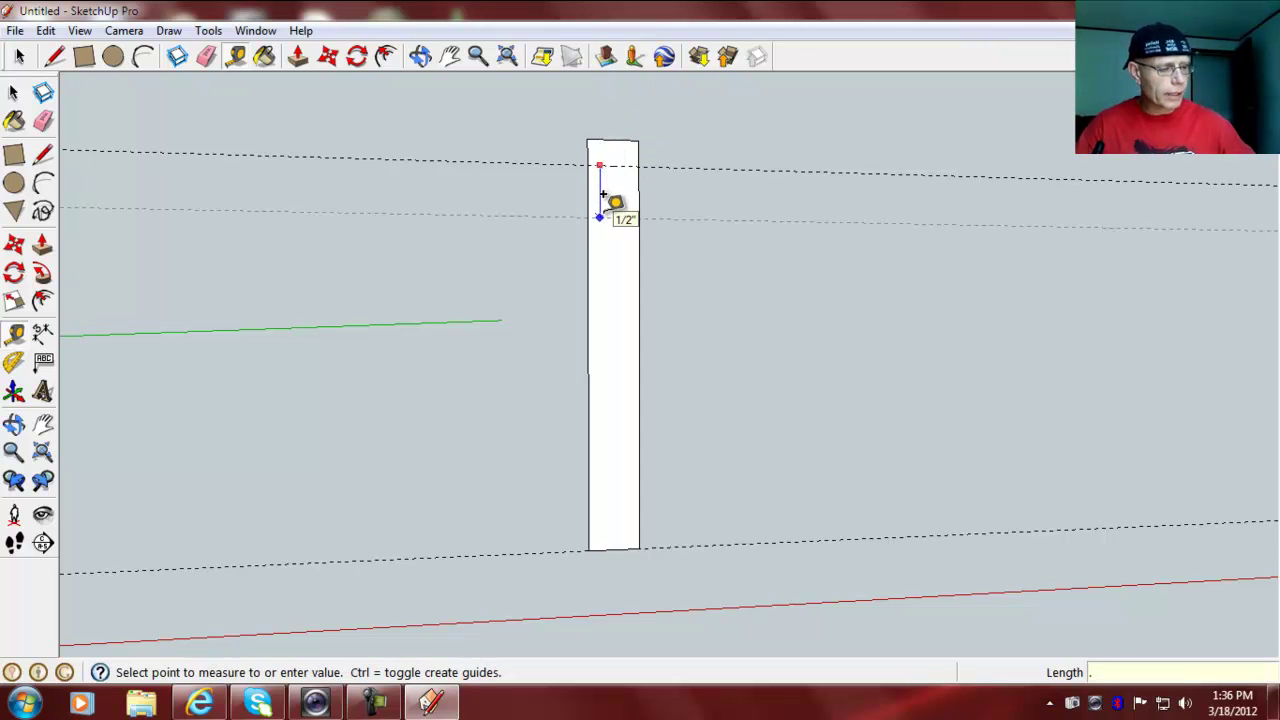
{"action": "type", "text": "5"}
{"action": "key", "text": "Return"}
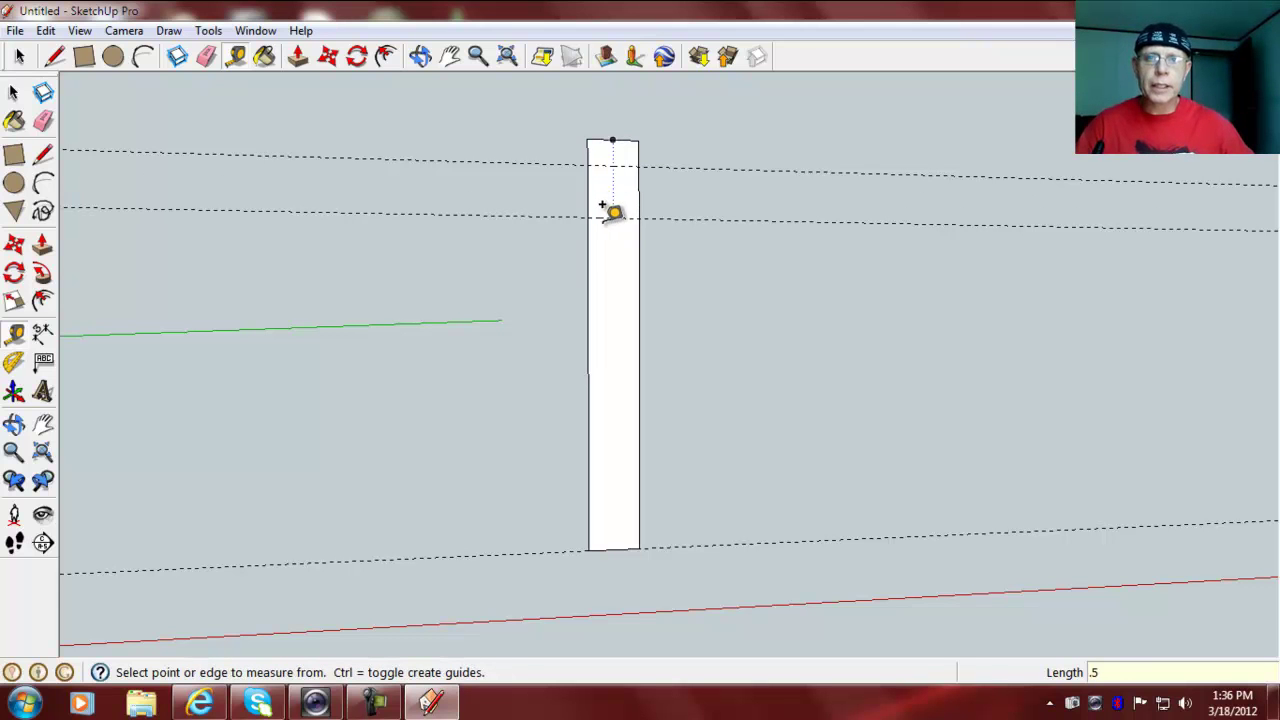
{"action": "left_click", "coordinate": [598, 216]}
{"action": "type", "text": "."}
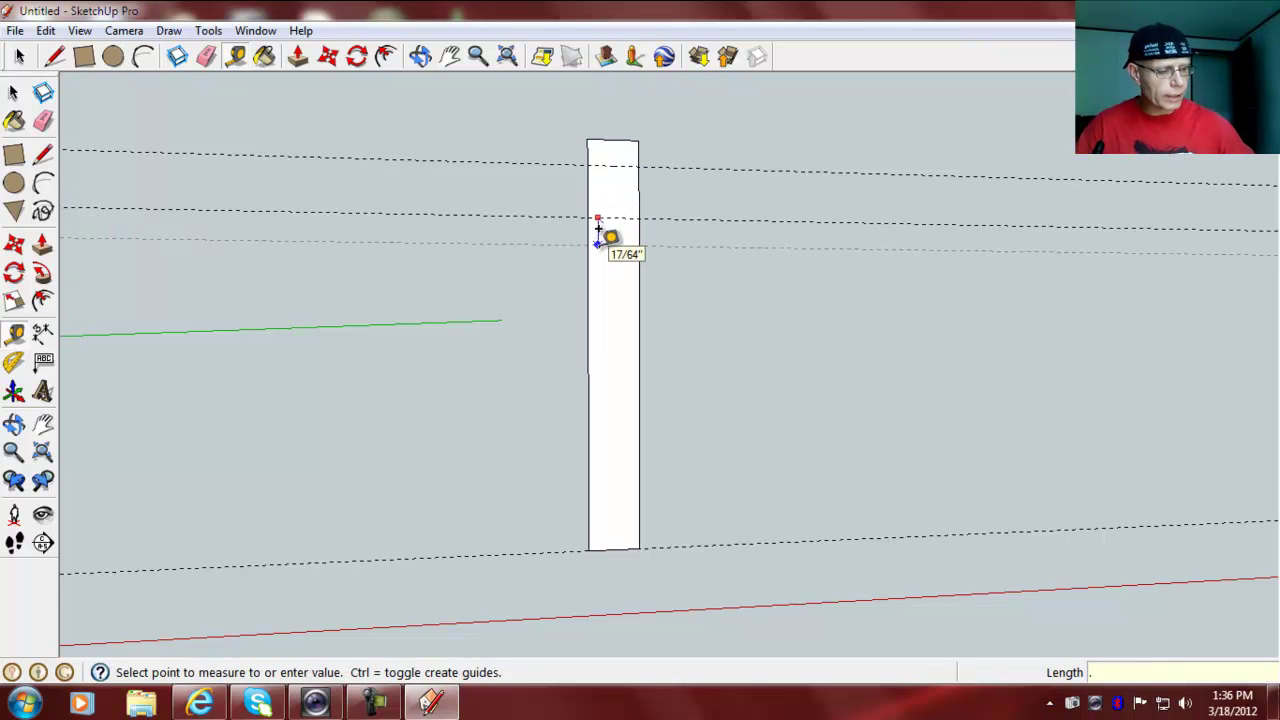
{"action": "type", "text": "25"}
{"action": "key", "text": "Return"}
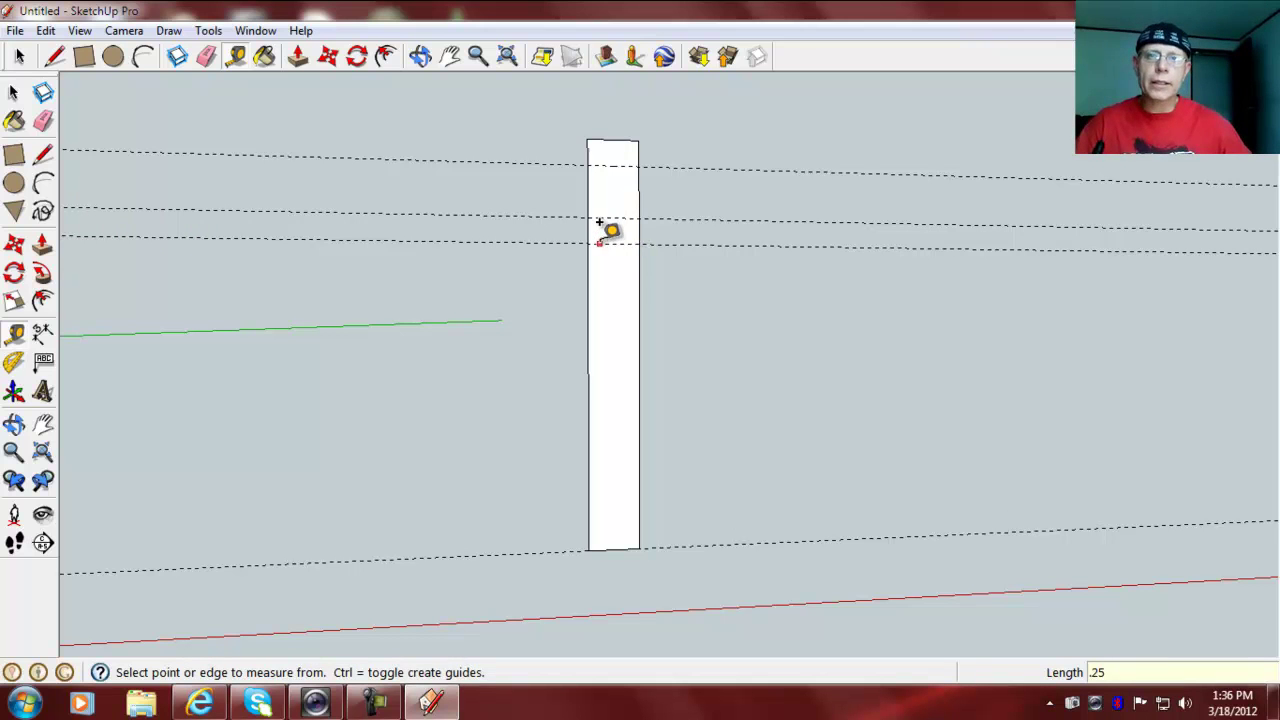
Step: Add the fourth guide 0.5 inch below the third, and the fifth guide 0.25 inch below the fourth
{"action": "left_click", "coordinate": [598, 241]}
{"action": "type", "text": "."}
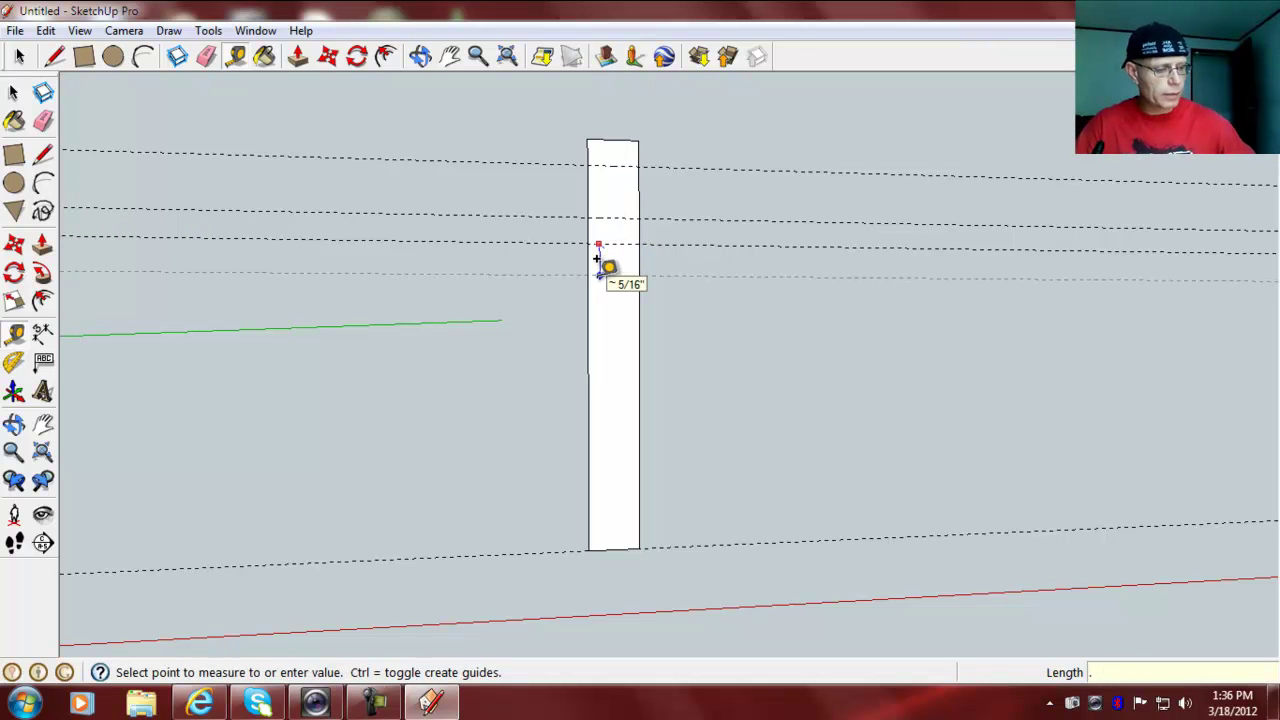
{"action": "key", "text": "Return"}
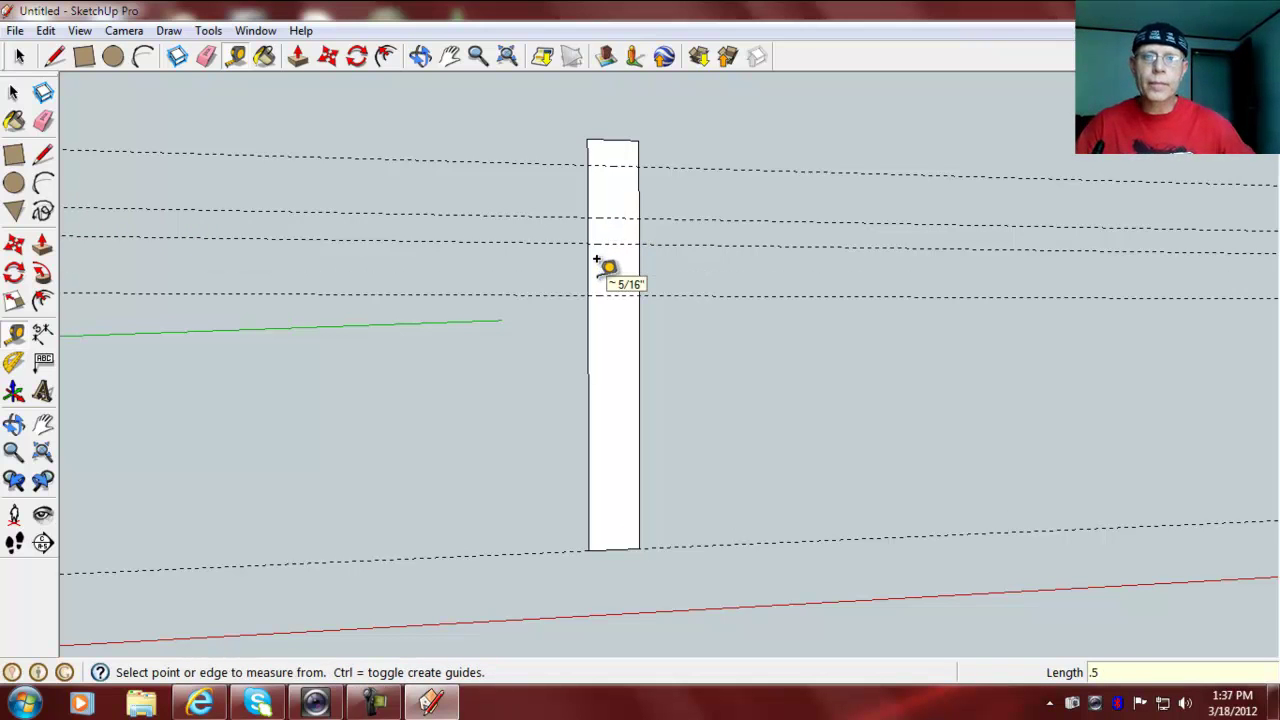
{"action": "left_click", "coordinate": [595, 295]}
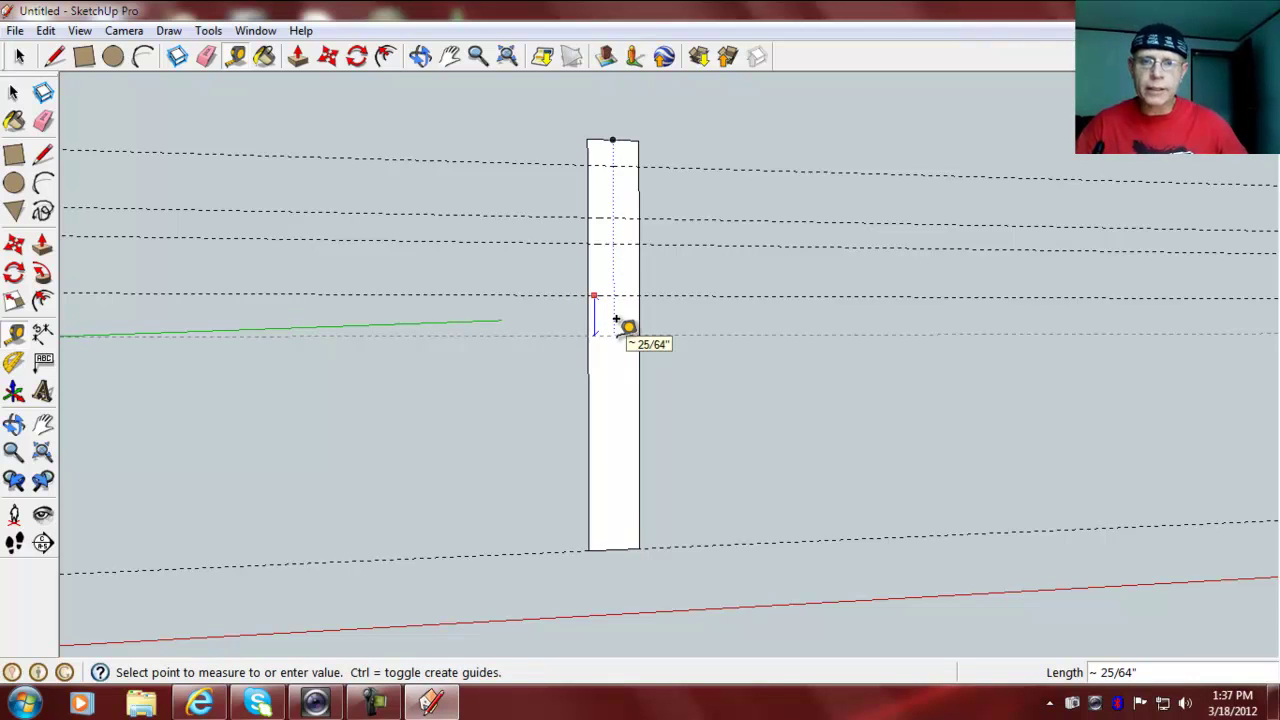
{"action": "type", "text": "."}
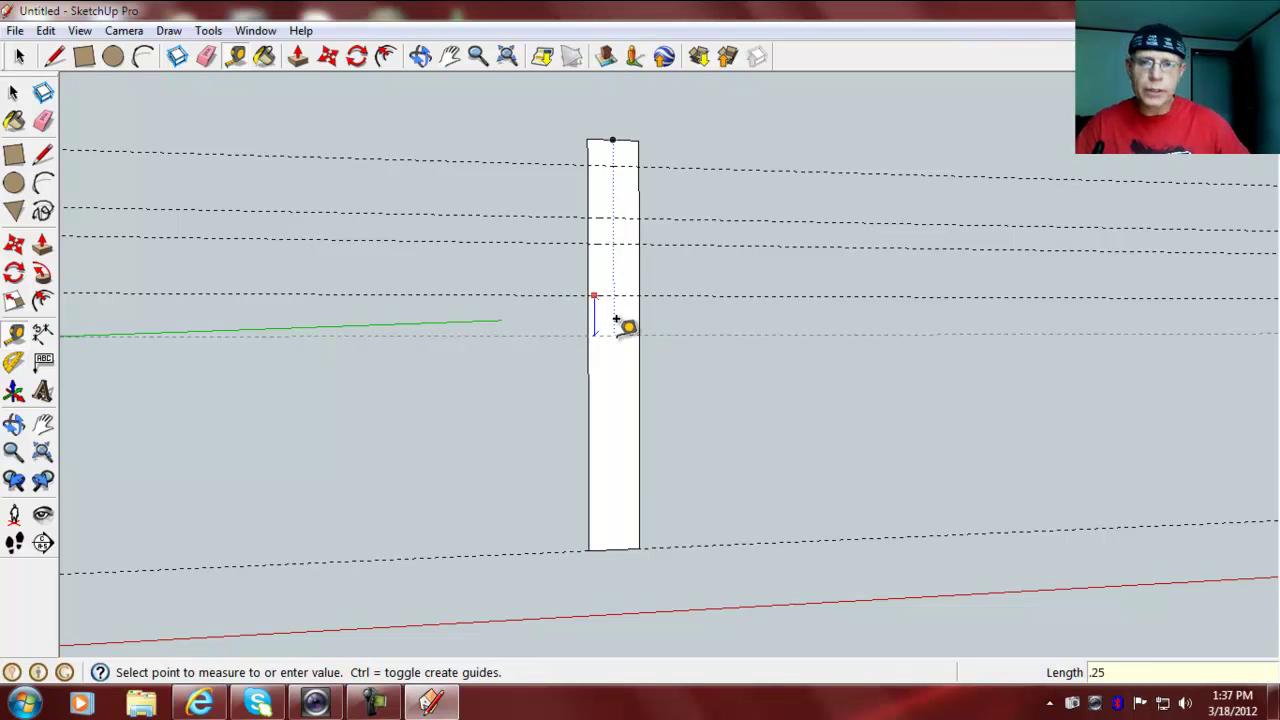
{"action": "type", "text": "25"}
{"action": "key", "text": "Return"}
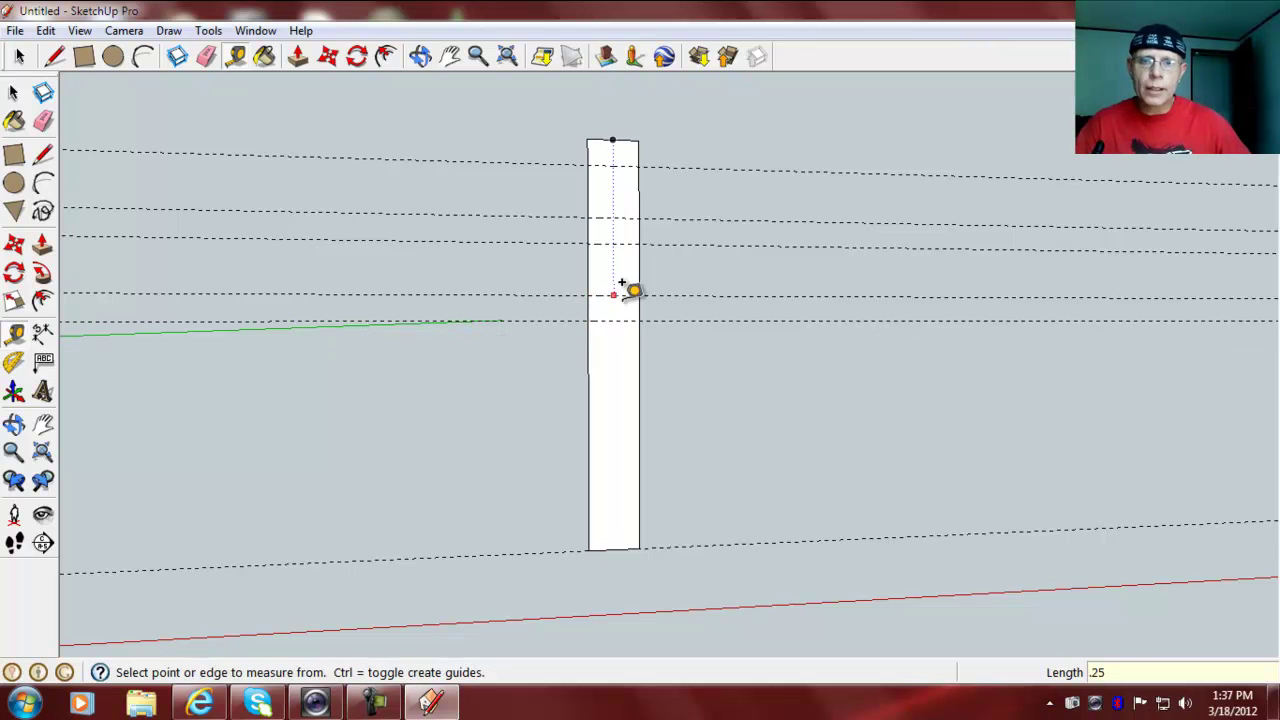
Step: Add the sixth guide 0.5 inch below the fifth, and the seventh guide 0.25 inch below the sixth
{"action": "left_click", "coordinate": [597, 321]}
{"action": "type", "text": ".5"}
{"action": "key", "text": "Return"}
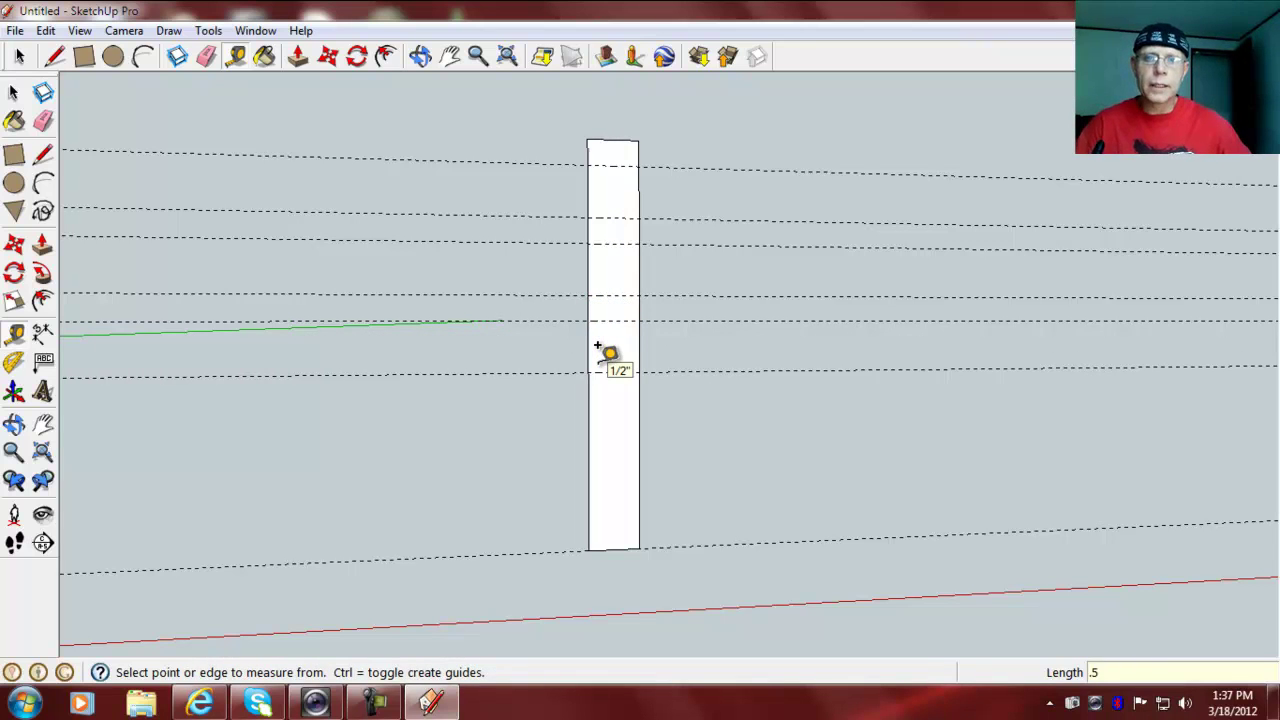
{"action": "left_click", "coordinate": [597, 373]}
{"action": "type", "text": ".2"}
{"action": "key", "text": "Return"}
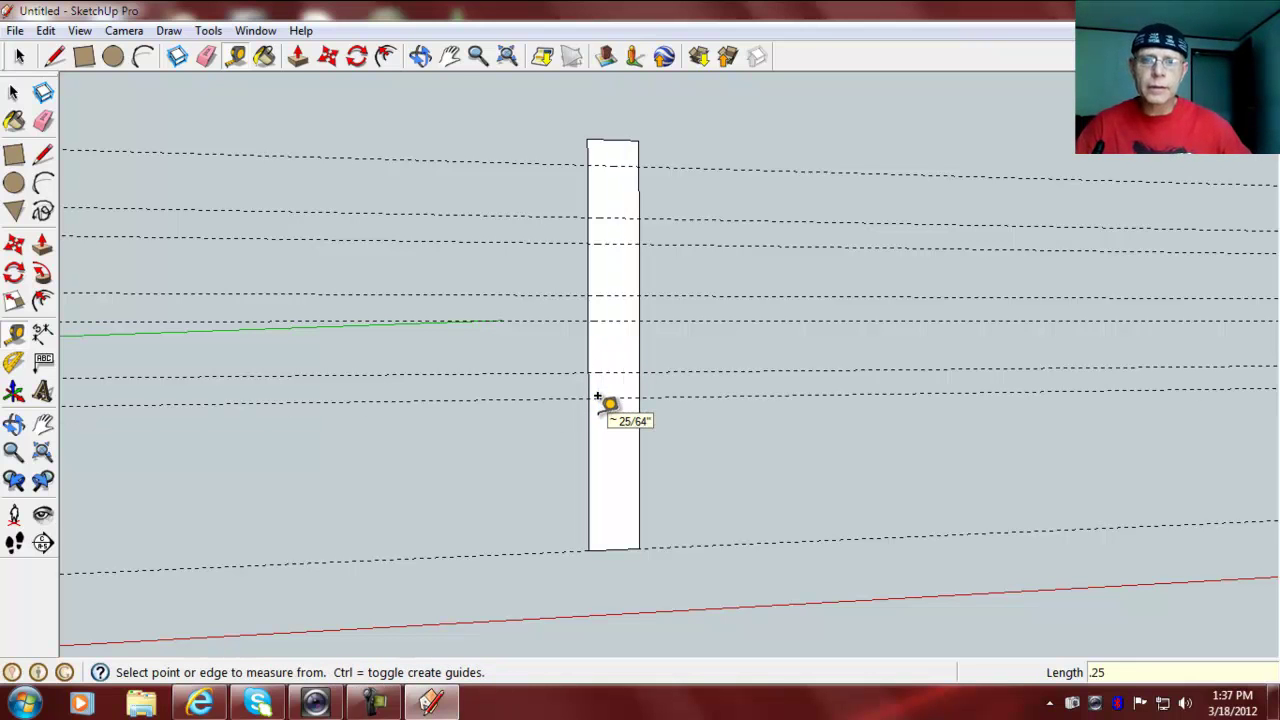
Step: Add the eighth guide 0.5 inch below the seventh, and the ninth guide 0.25 inch below the eighth
{"action": "left_click", "coordinate": [596, 399]}
{"action": "type", "text": "."}
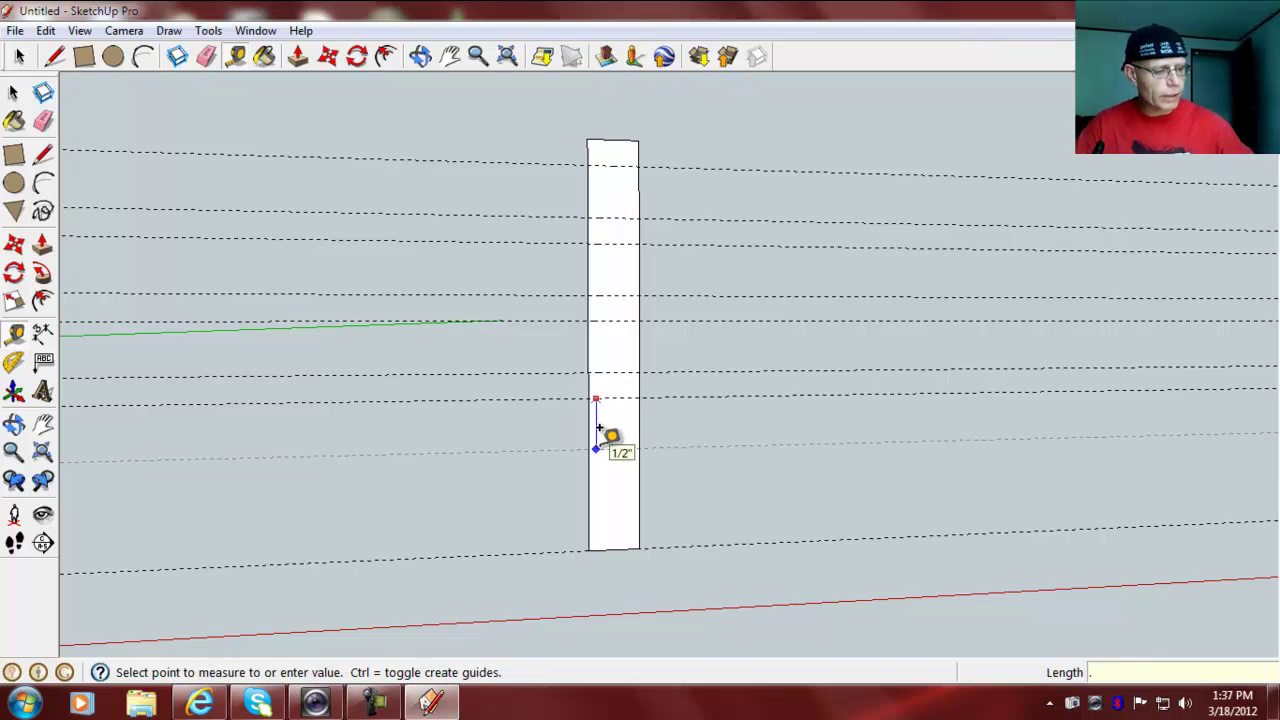
{"action": "type", "text": "5"}
{"action": "key", "text": "Return"}
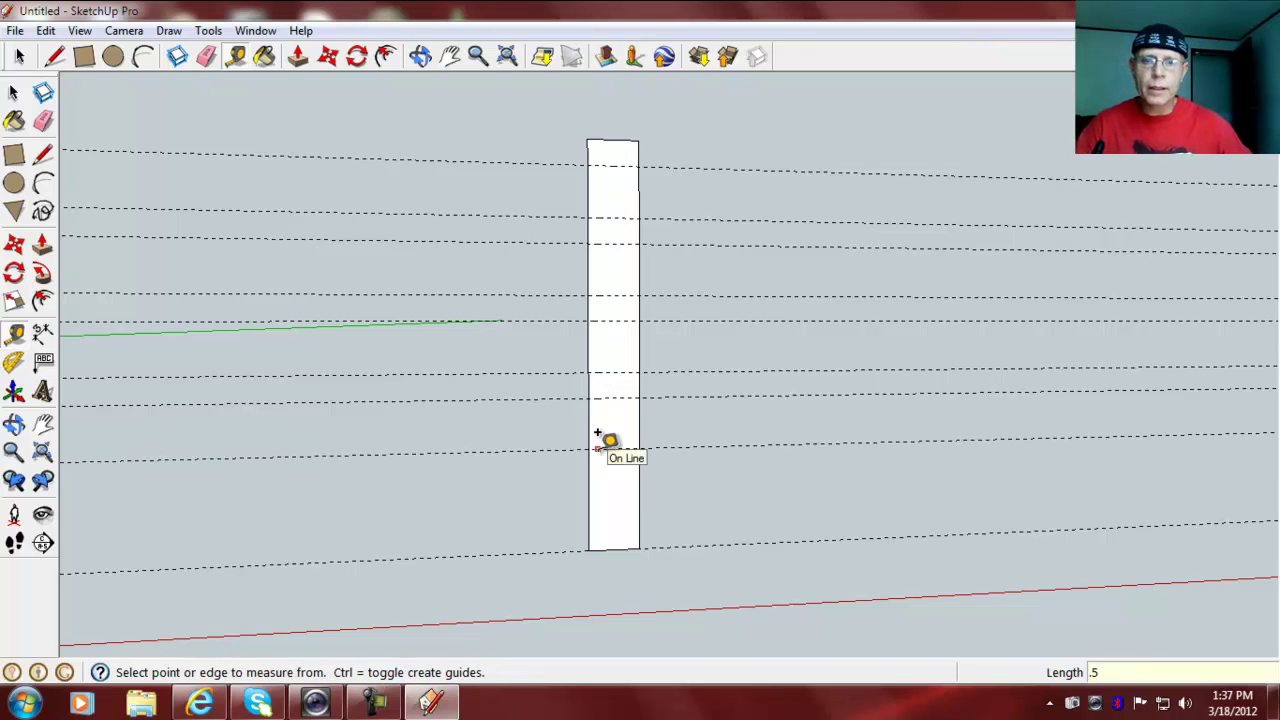
{"action": "left_click", "coordinate": [597, 450]}
{"action": "type", "text": ".2"}
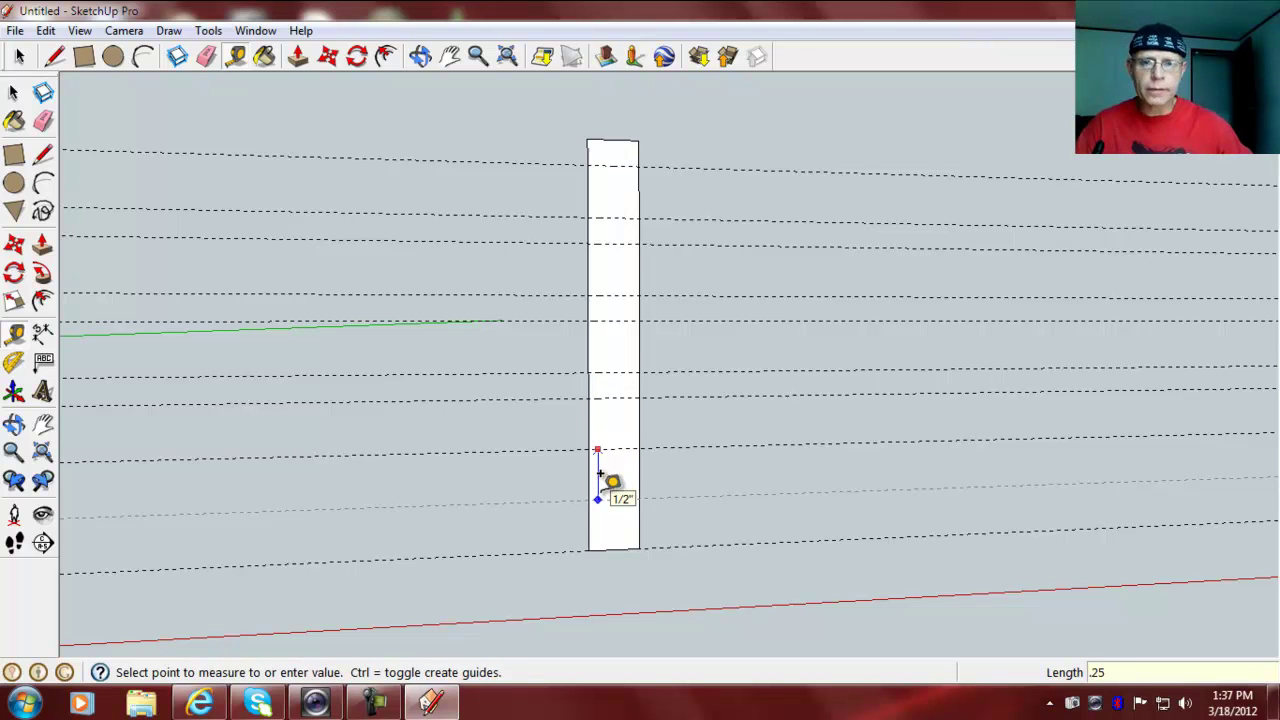
{"action": "type", "text": "5"}
{"action": "key", "text": "Return"}
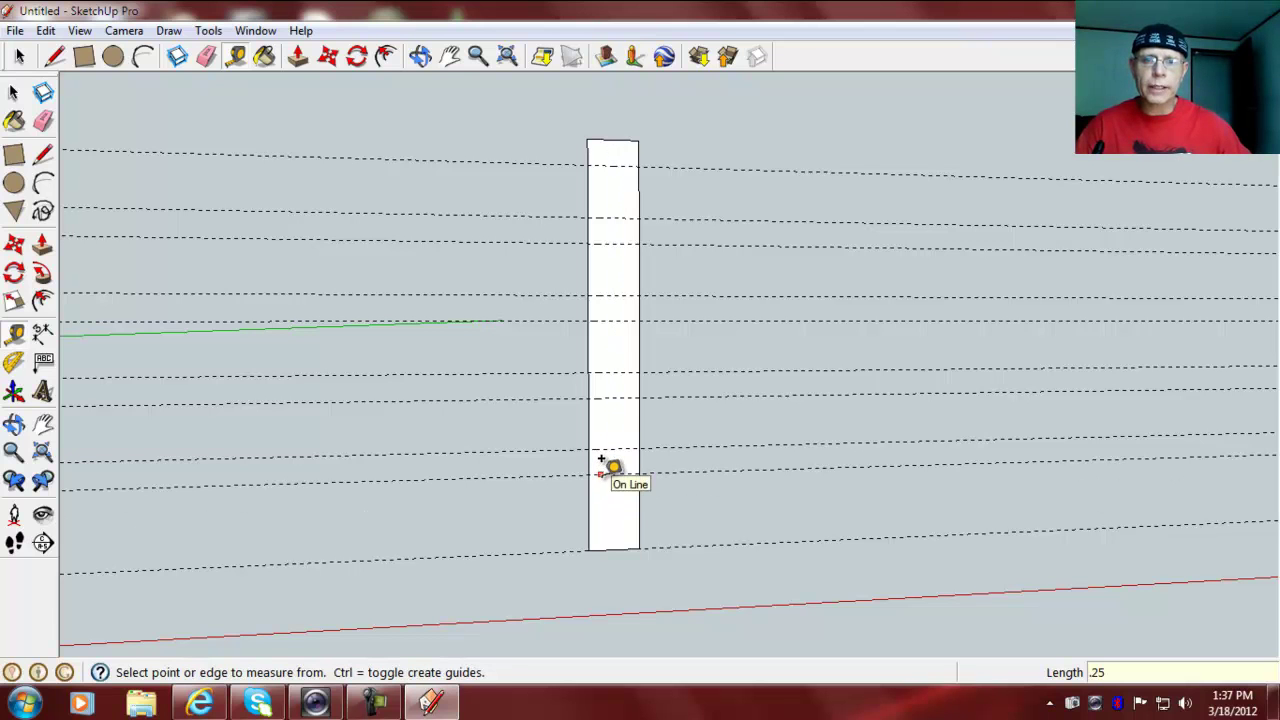
Step: Add the last spacing guide 0.5 inch below the ninth, near the strip's bottom edge
{"action": "left_click", "coordinate": [600, 474]}
{"action": "type", "text": "."}
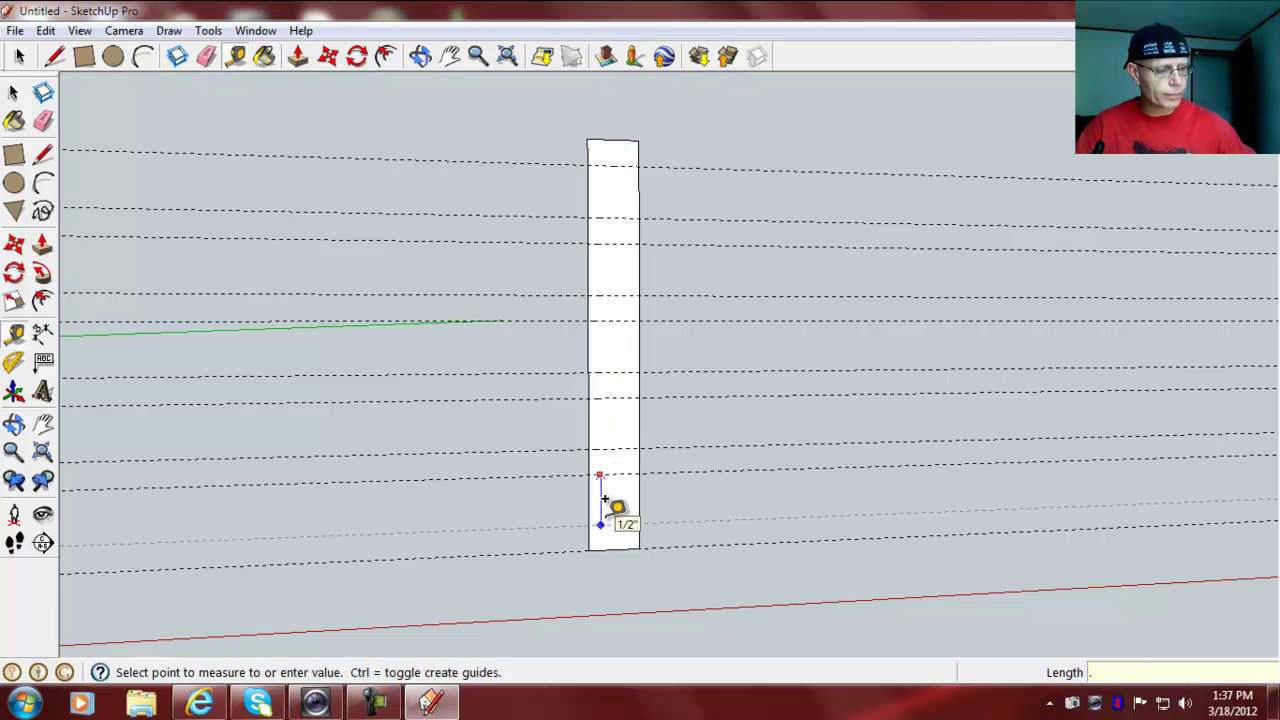
{"action": "key", "text": "Return"}
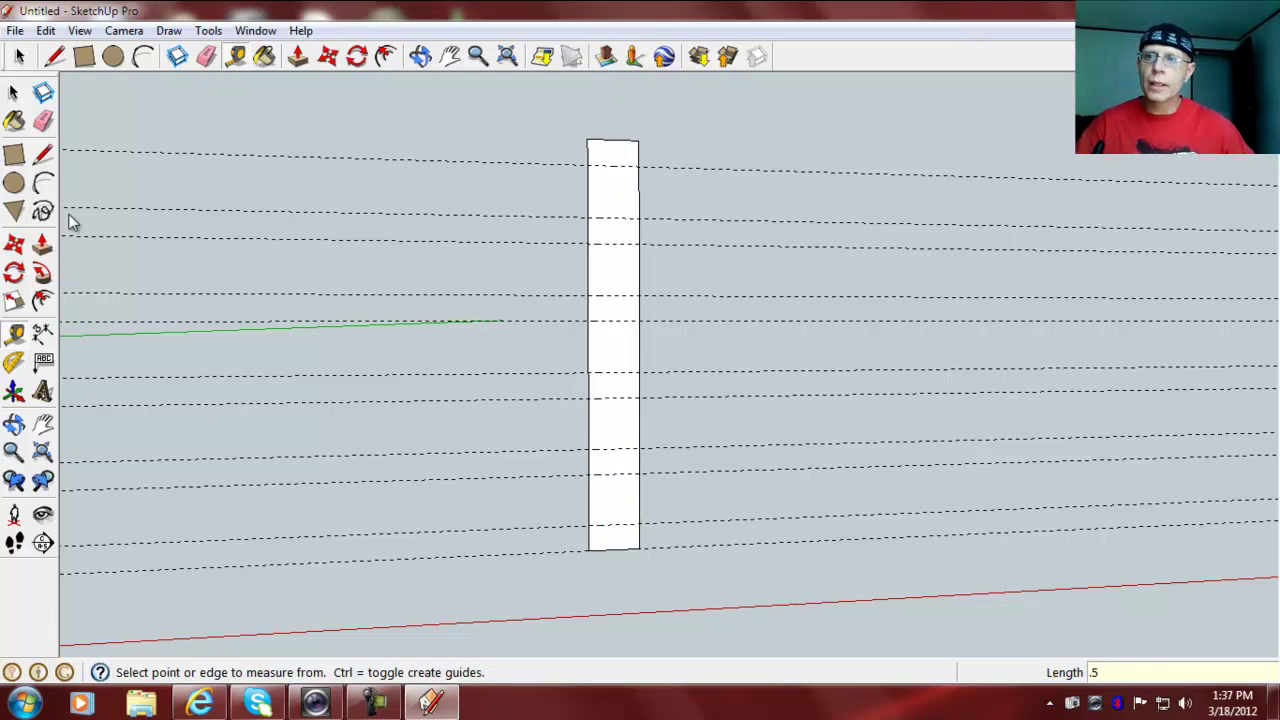
Step: Create a 10-degree protractor guide rising rightward from where the lowest spacing guide meets the strip's left edge
{"action": "left_click", "coordinate": [14, 362]}
{"action": "middle_click_drag", "start_coordinate": [837, 511], "coordinate": [786, 483]}
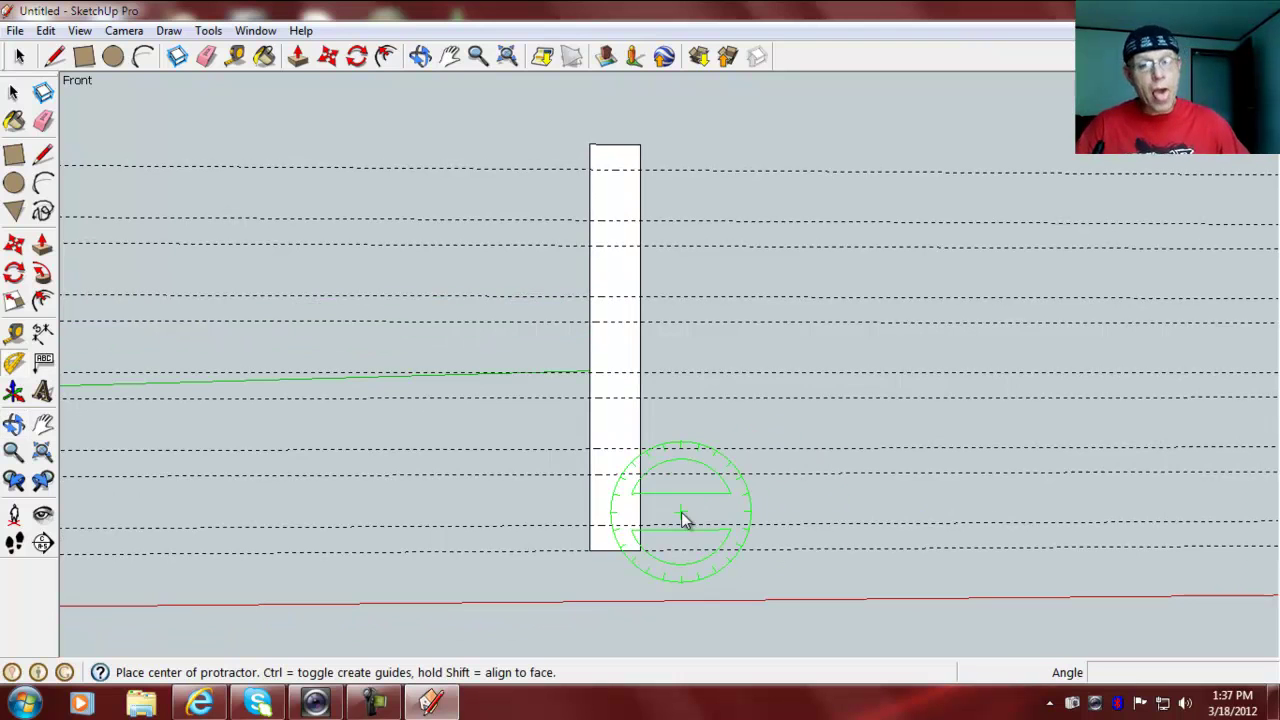
{"action": "left_click", "coordinate": [590, 527]}
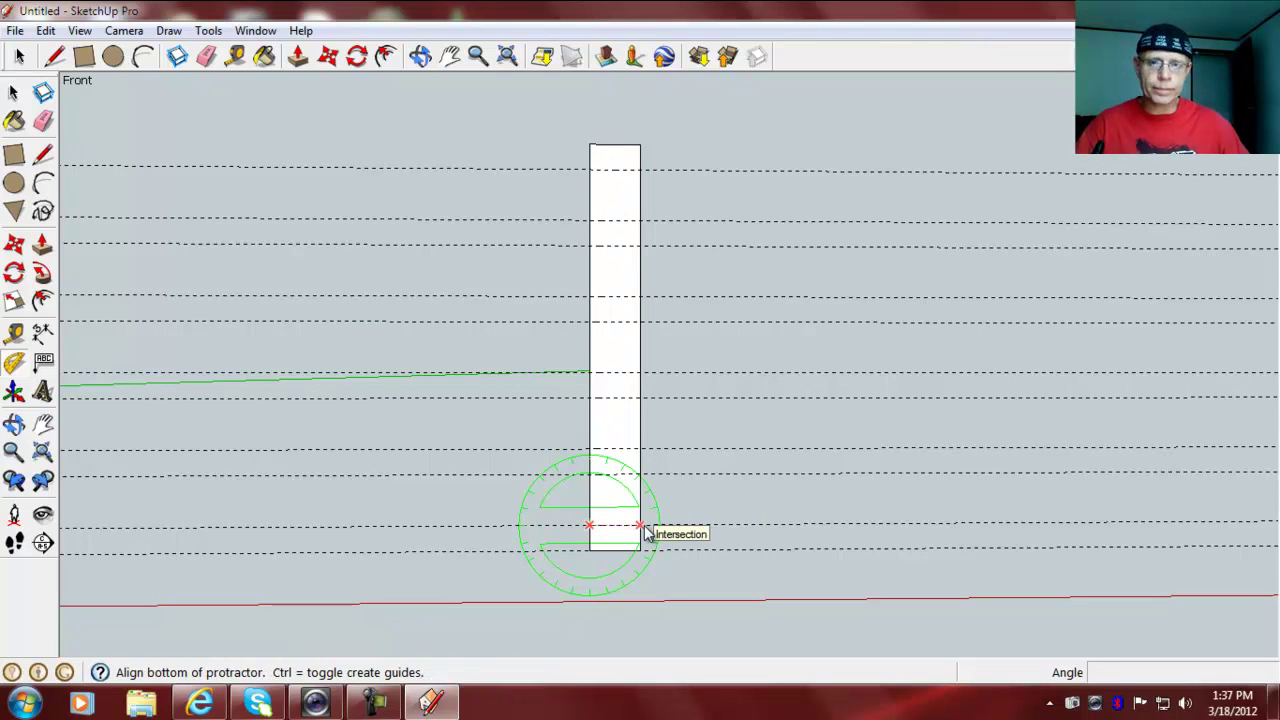
{"action": "left_click", "coordinate": [642, 527]}
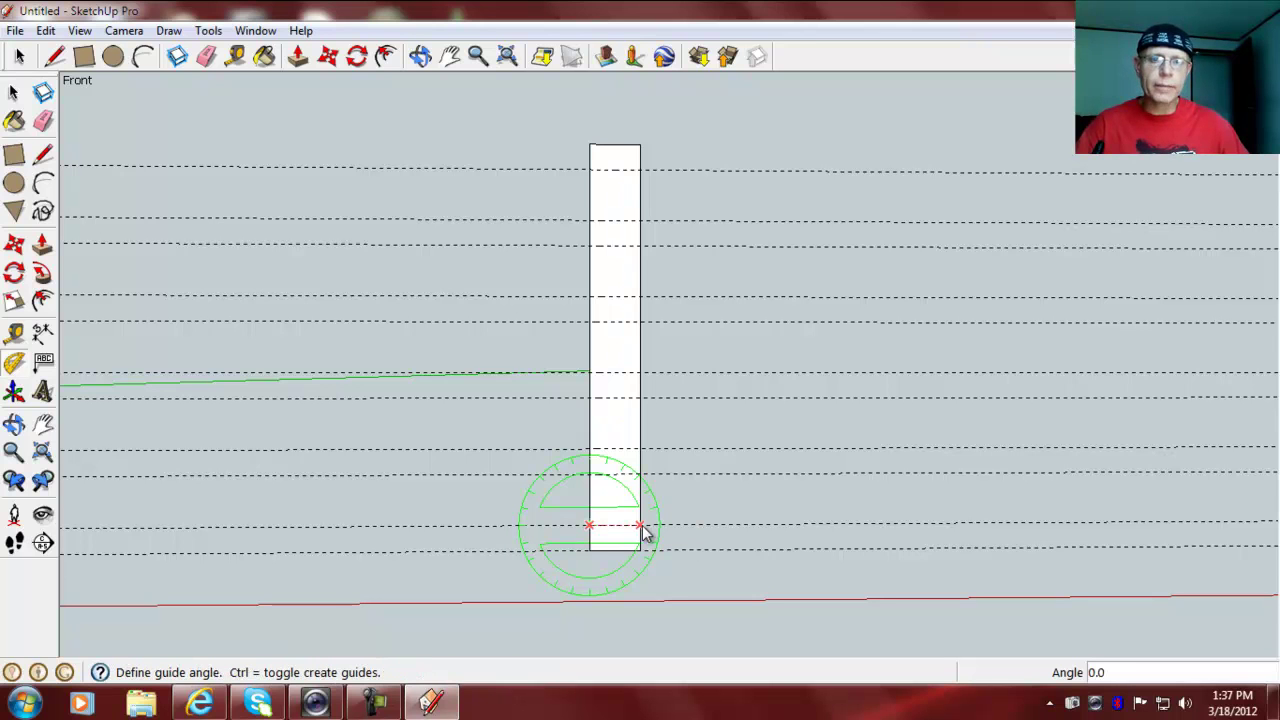
{"action": "type", "text": "10"}
{"action": "key", "text": "Return"}
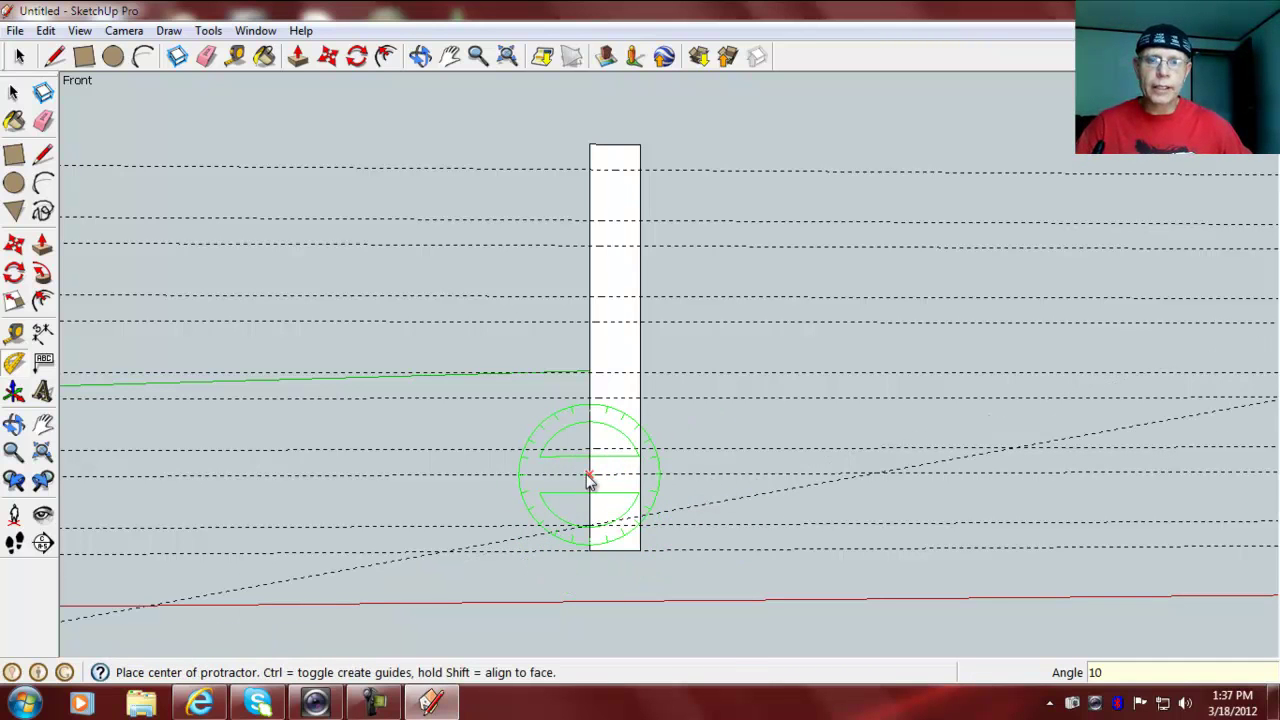
Step: Create a 10-degree protractor guide sloping downward to the right from where the ninth spacing guide meets the strip's left edge
{"action": "left_click", "coordinate": [589, 476]}
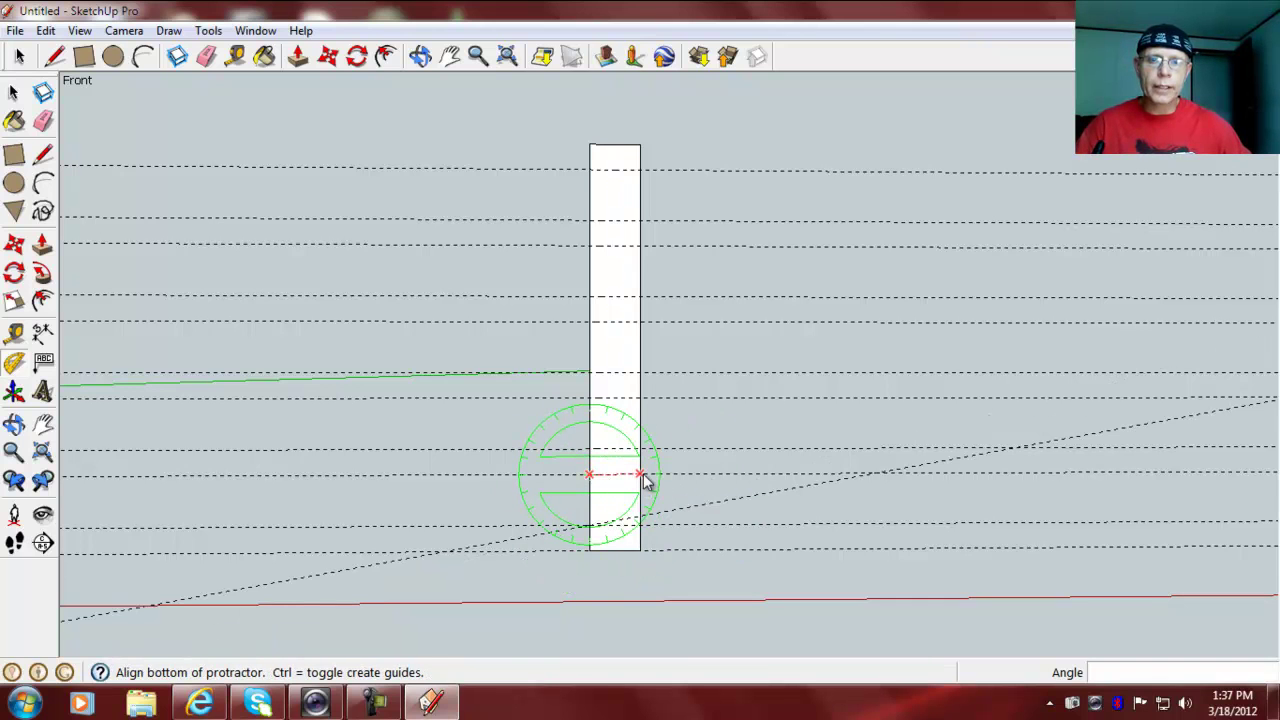
{"action": "left_click", "coordinate": [646, 481]}
{"action": "type", "text": "10"}
{"action": "key", "text": "Return"}
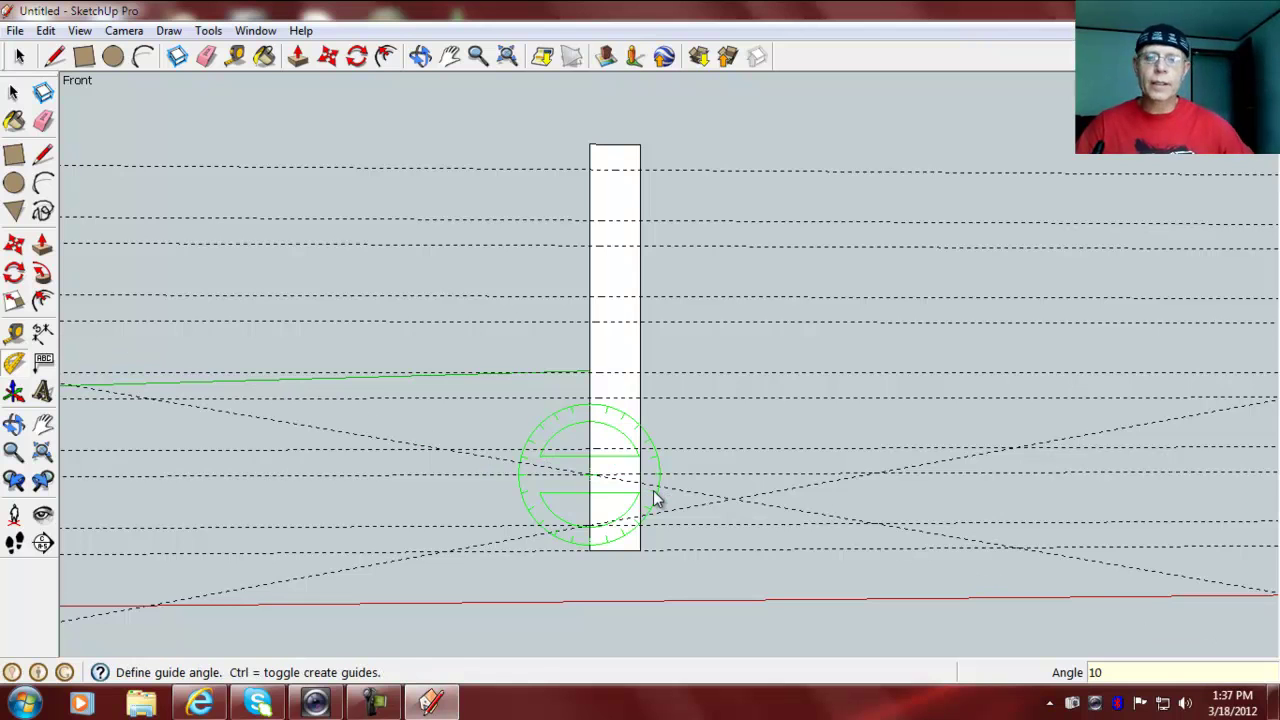
Step: Draw two lines across the strip along the rising and falling 10-degree guides to form the lowest dovetail's angled sides
{"action": "left_click", "coordinate": [43, 155]}
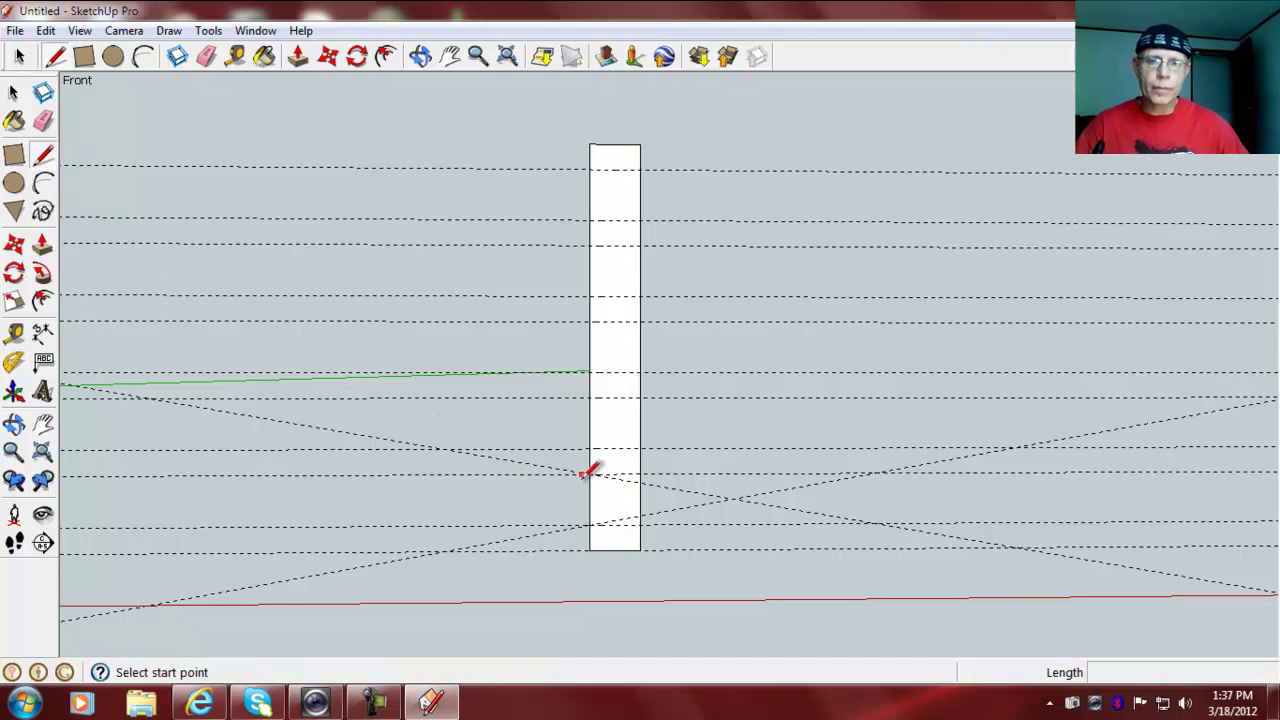
{"action": "left_click", "coordinate": [589, 525]}
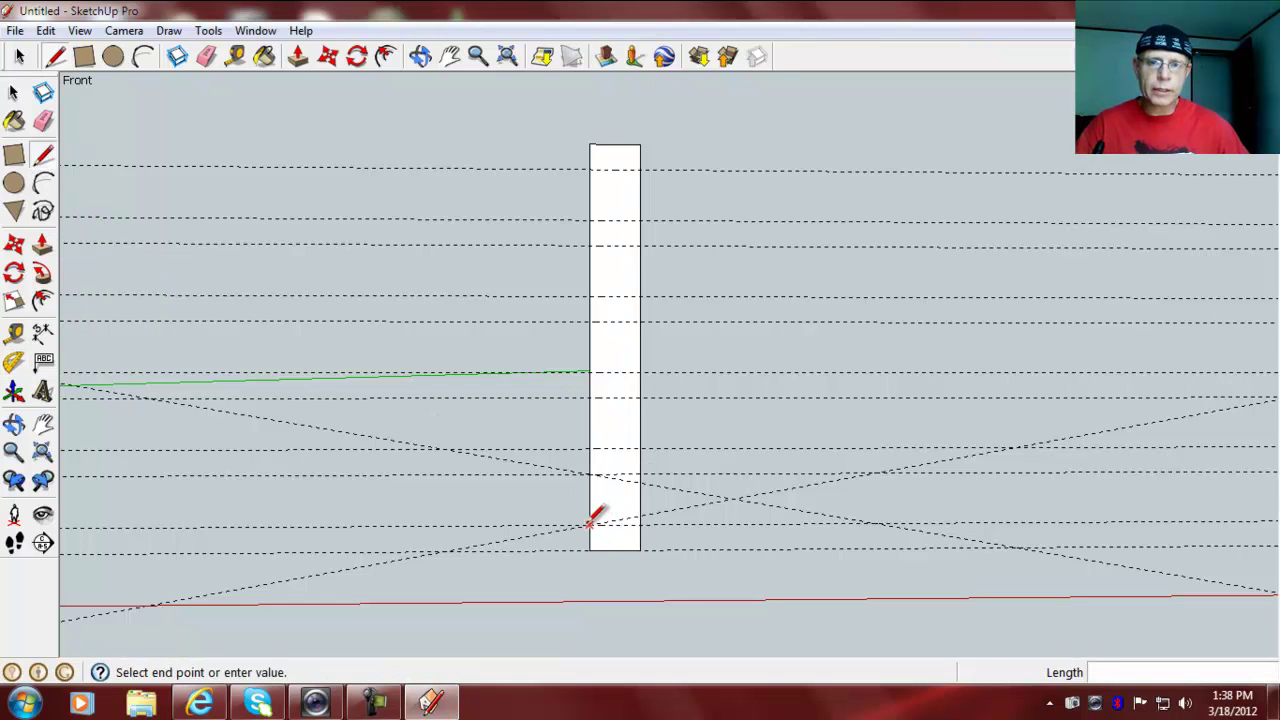
{"action": "left_click", "coordinate": [640, 516]}
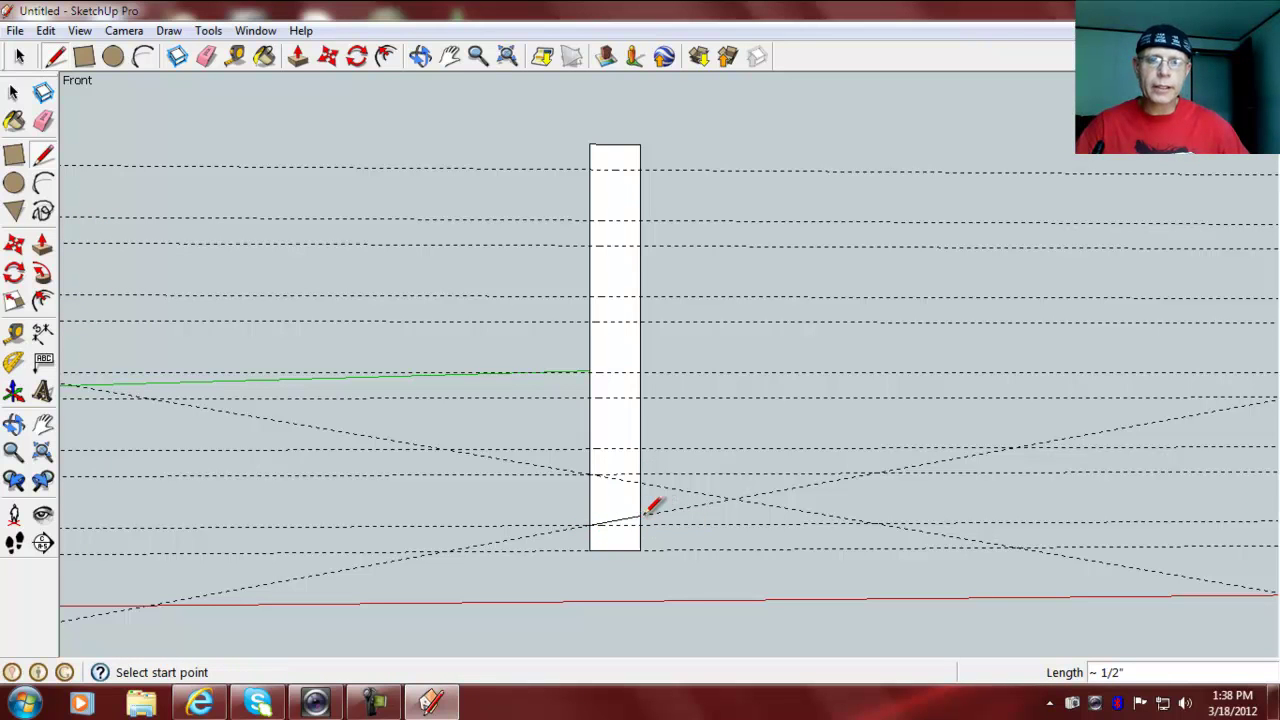
{"action": "left_click", "coordinate": [590, 474]}
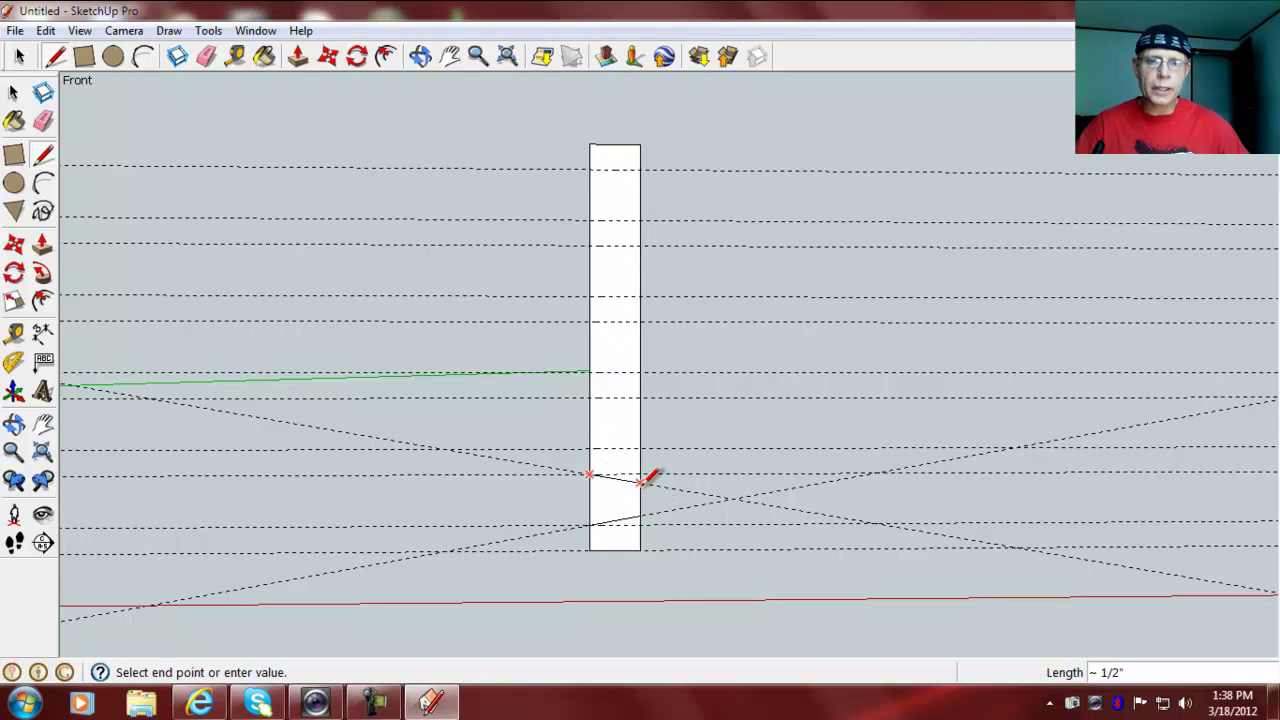
{"action": "left_click", "coordinate": [641, 483]}
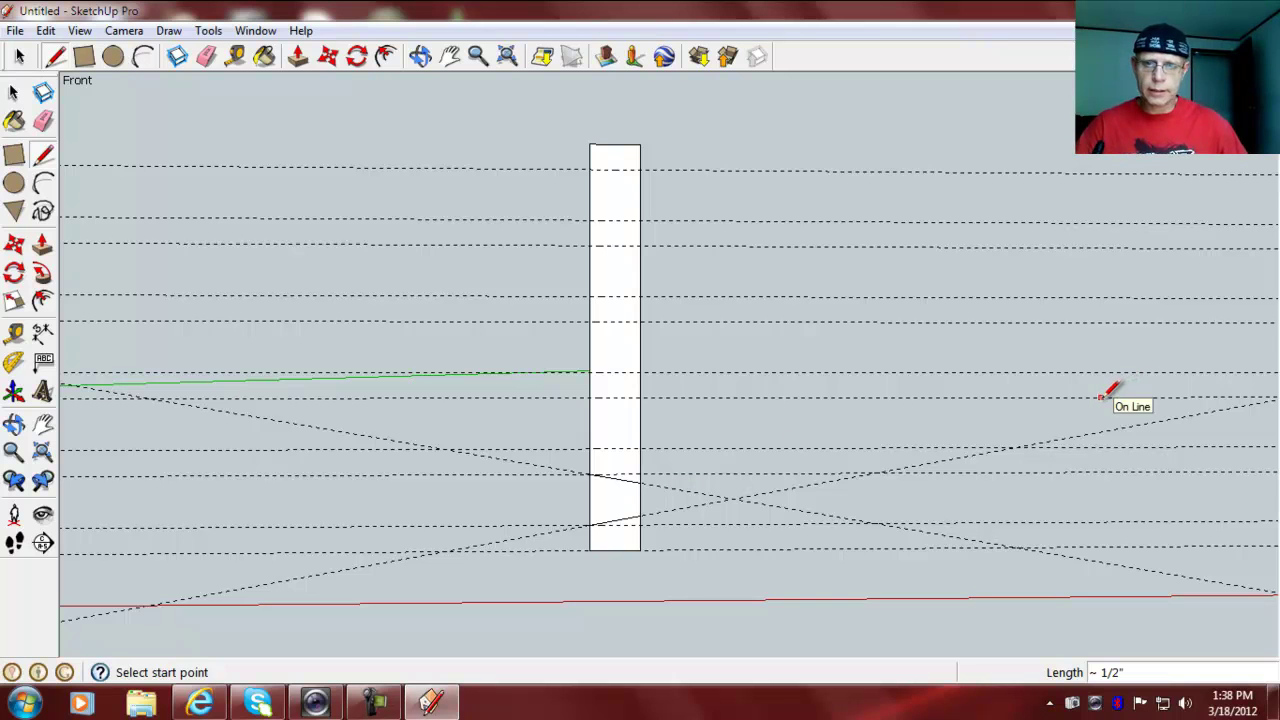
Step: Copy the two angled lines up to the topmost spacing guide and divide the distance with /4 to fill in the dovetails between
{"action": "left_click", "coordinate": [13, 93]}
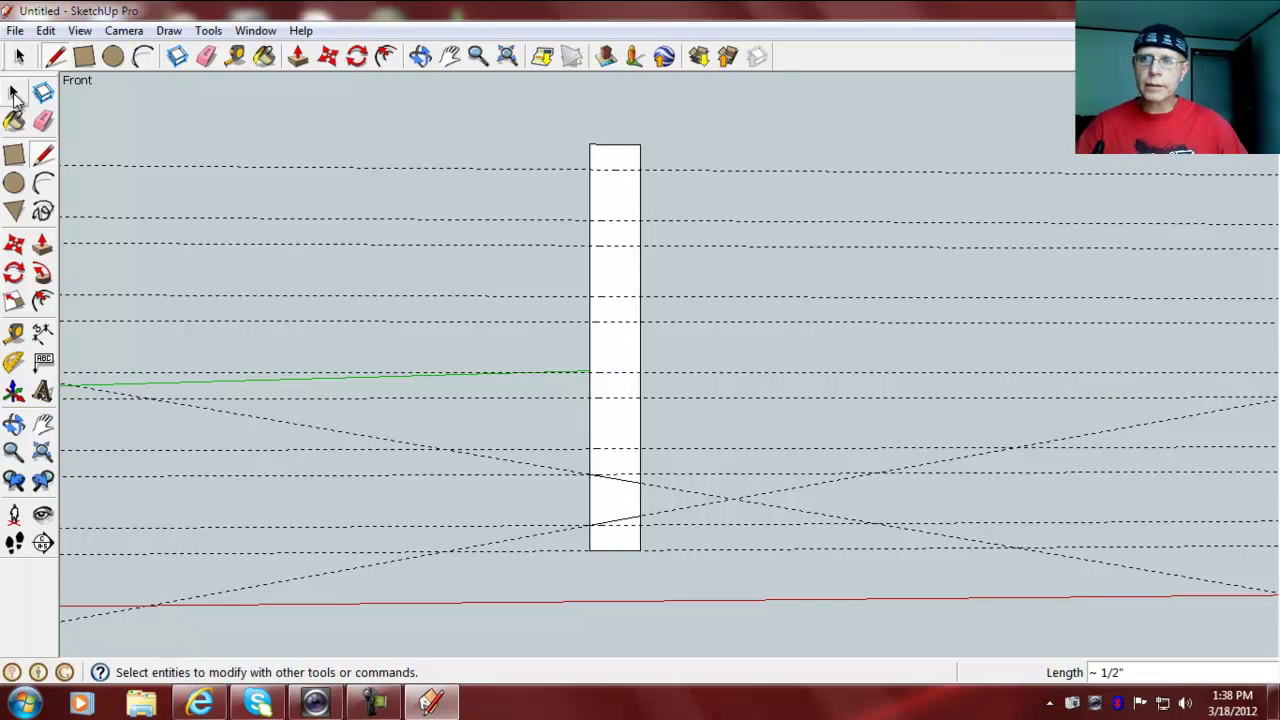
{"action": "left_click", "coordinate": [616, 484]}
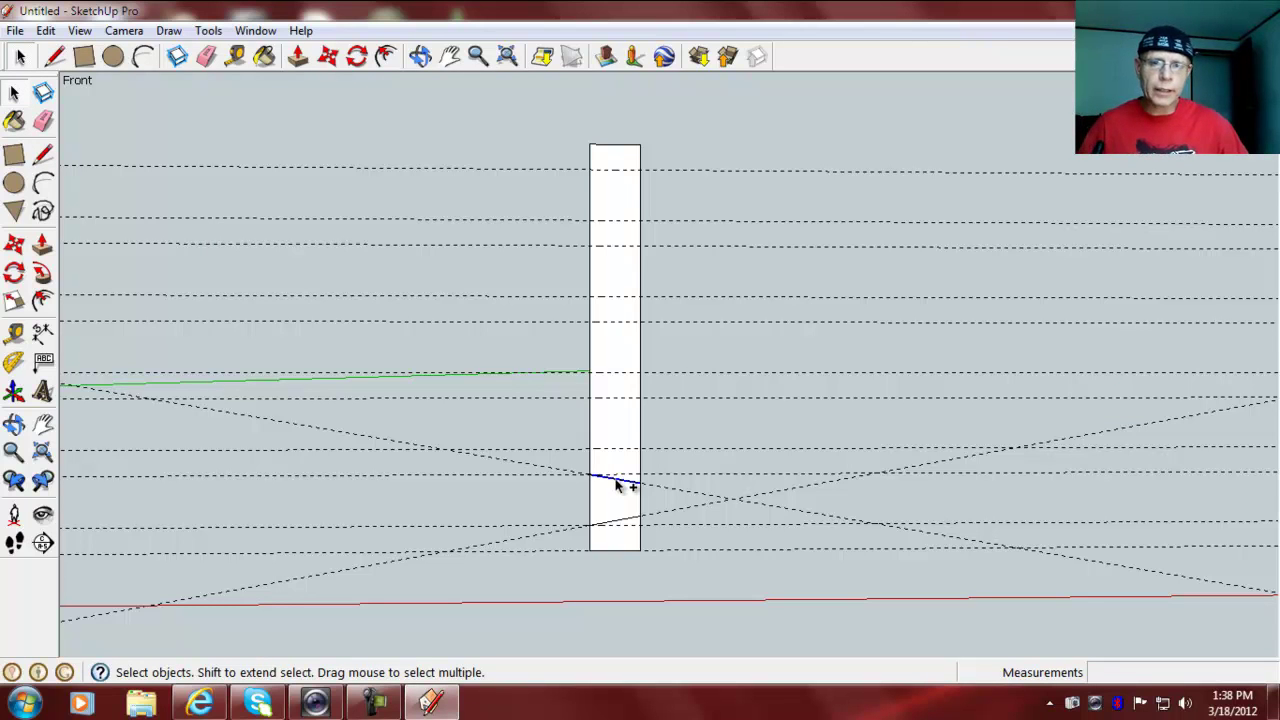
{"action": "left_click", "coordinate": [628, 521], "text": "shift"}
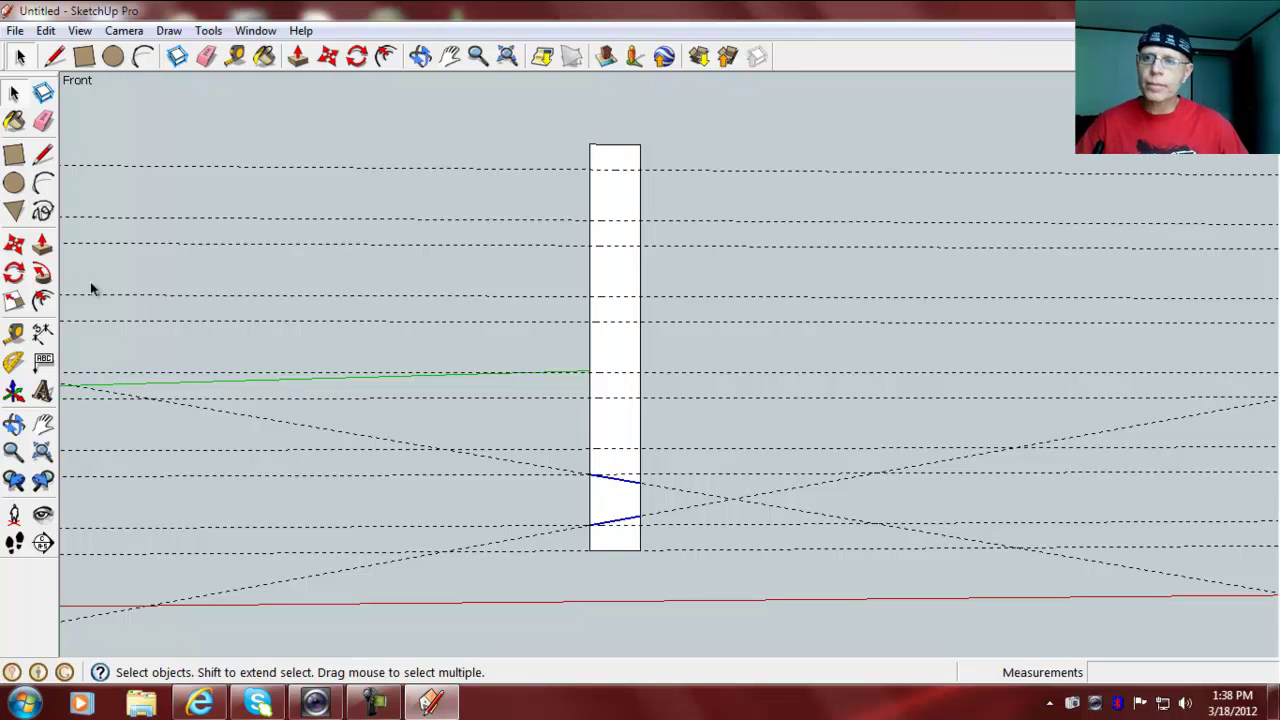
{"action": "left_click", "coordinate": [12, 247]}
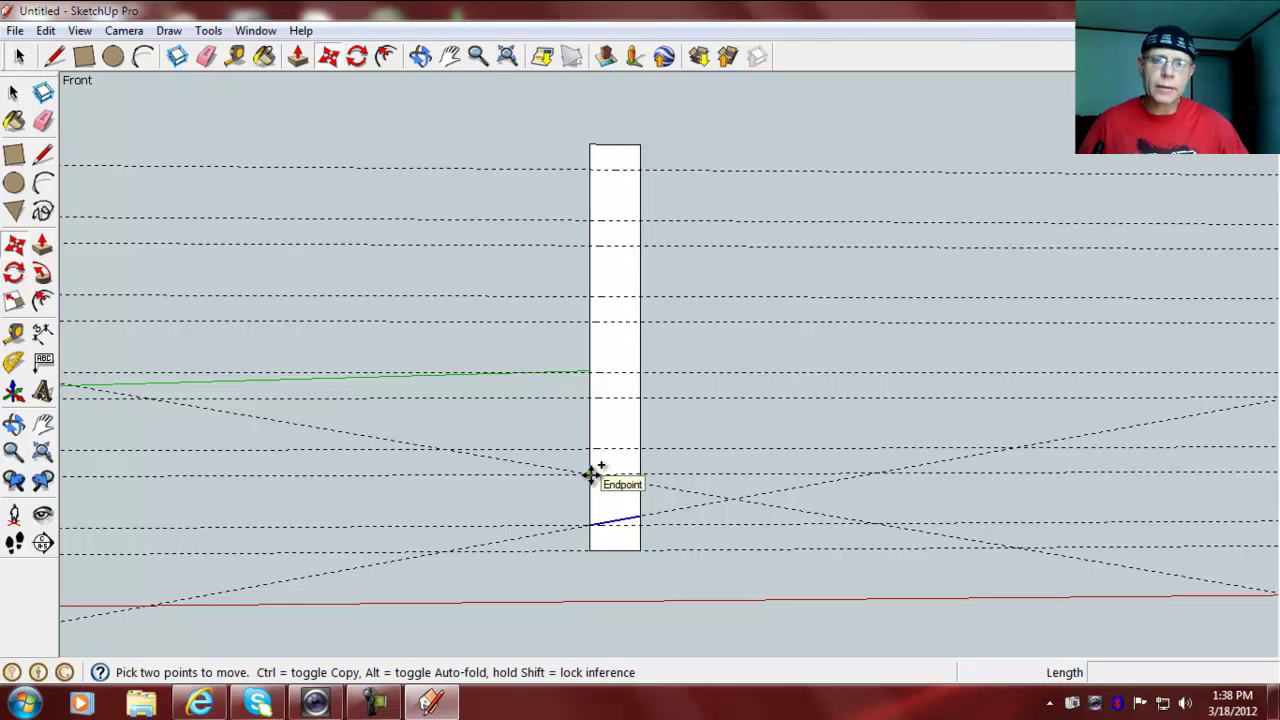
{"action": "left_click", "coordinate": [591, 474]}
{"action": "key", "text": "ctrl"}
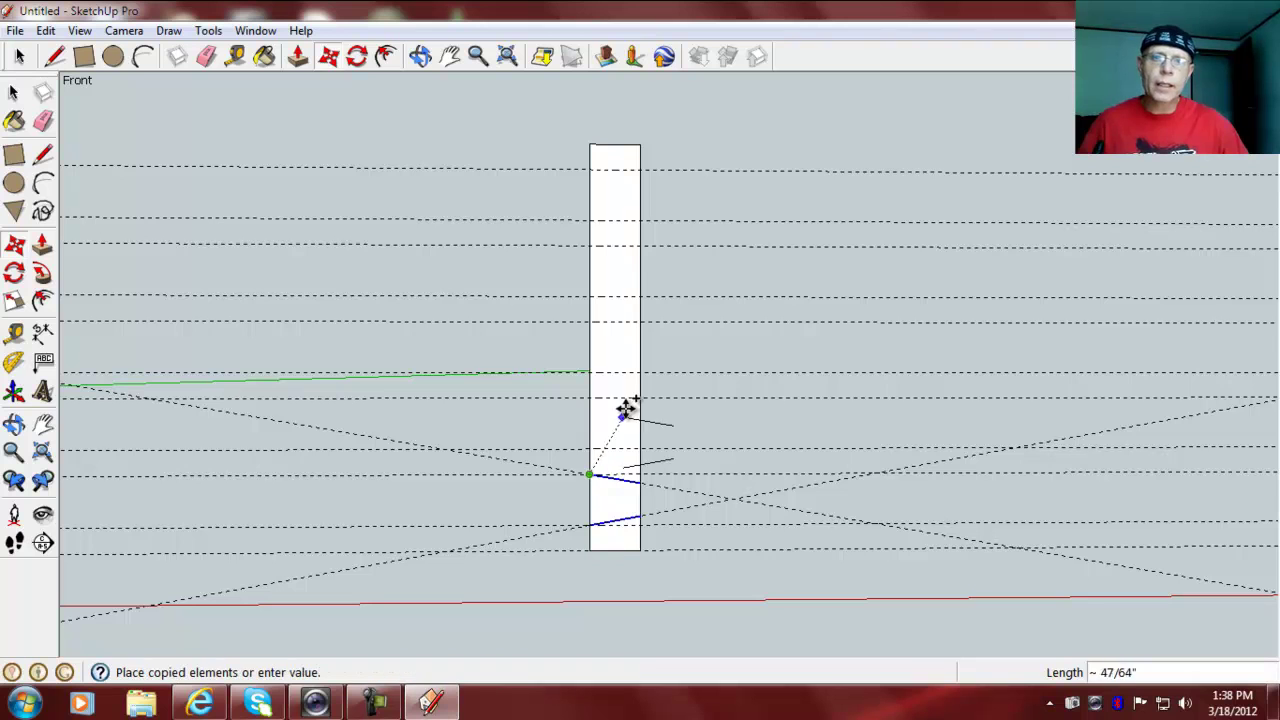
{"action": "left_click", "coordinate": [590, 169]}
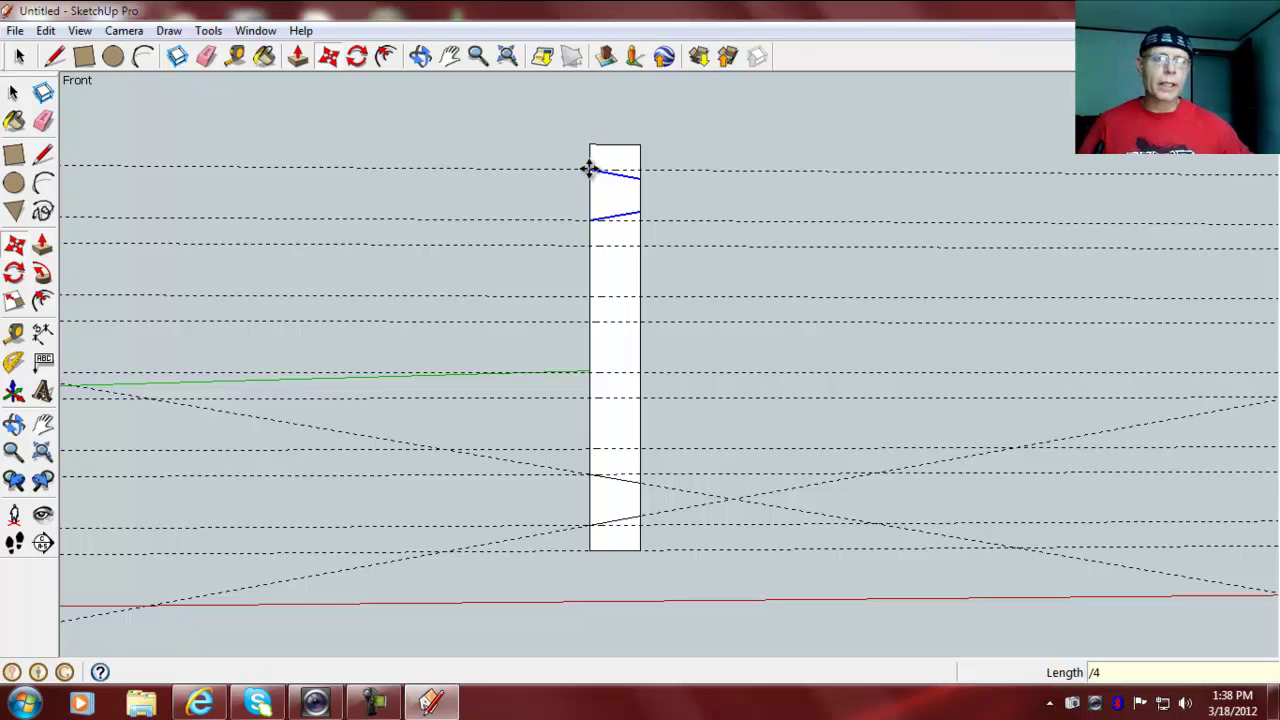
{"action": "key", "text": "Return"}
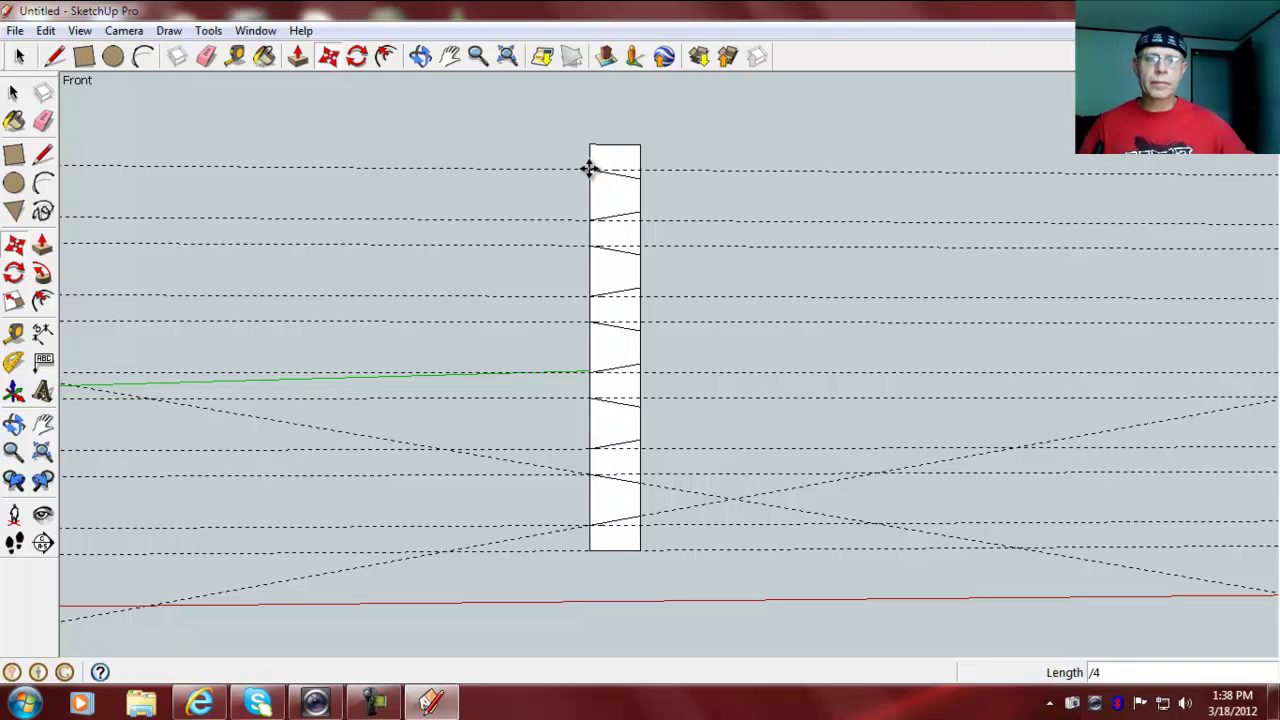
Step: Delete all guides, and add a new guide parallel to the red axis, offset 2 inches along the green direction
{"action": "key", "text": "space"}
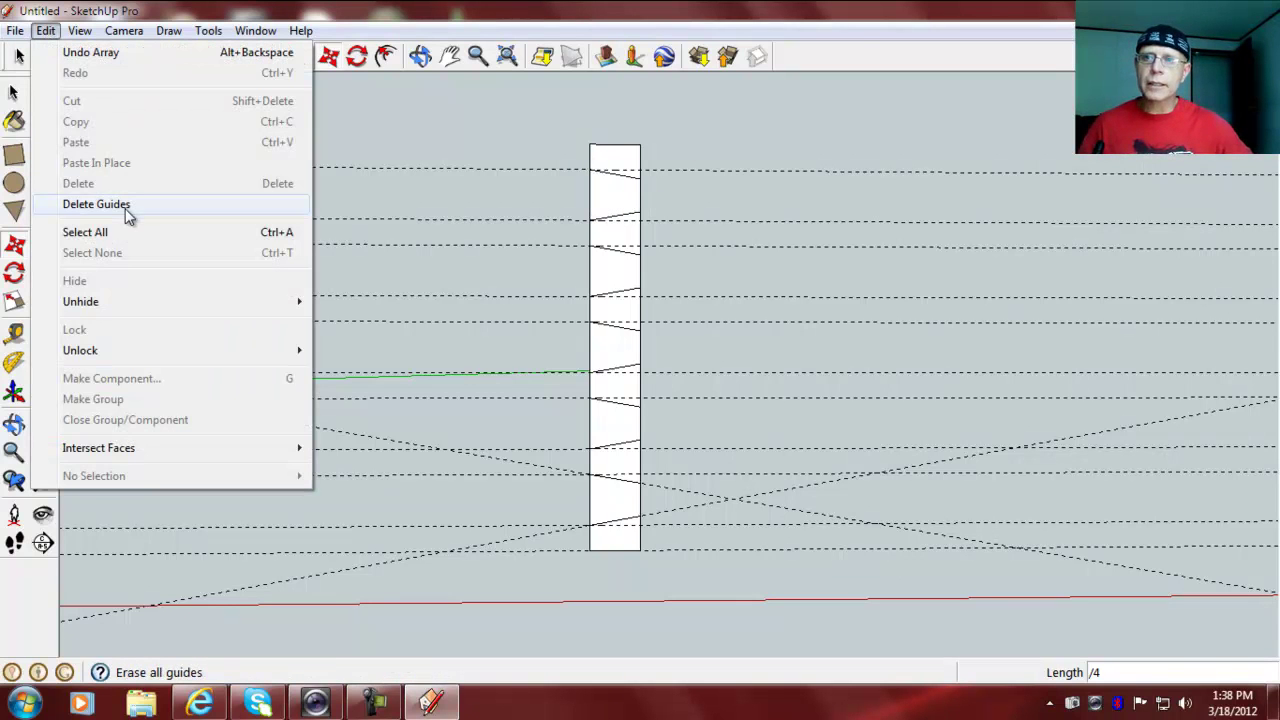
{"action": "left_click", "coordinate": [96, 204]}
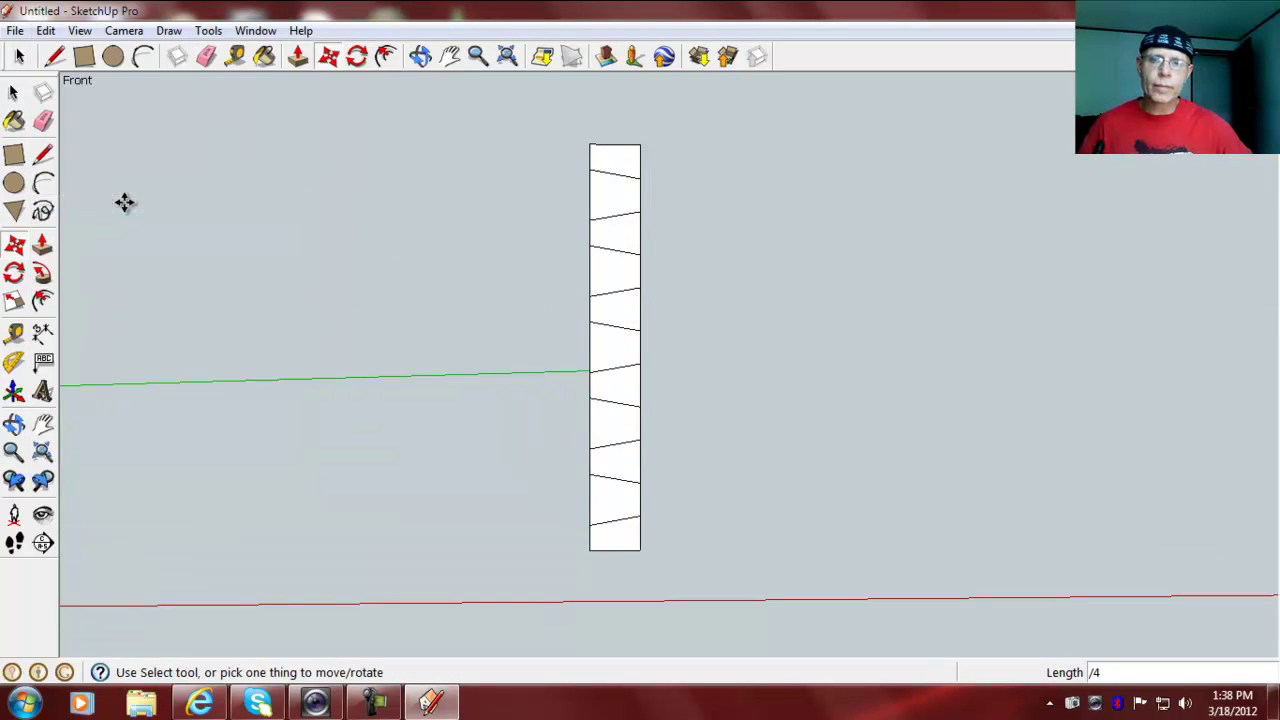
{"action": "left_click", "coordinate": [14, 332]}
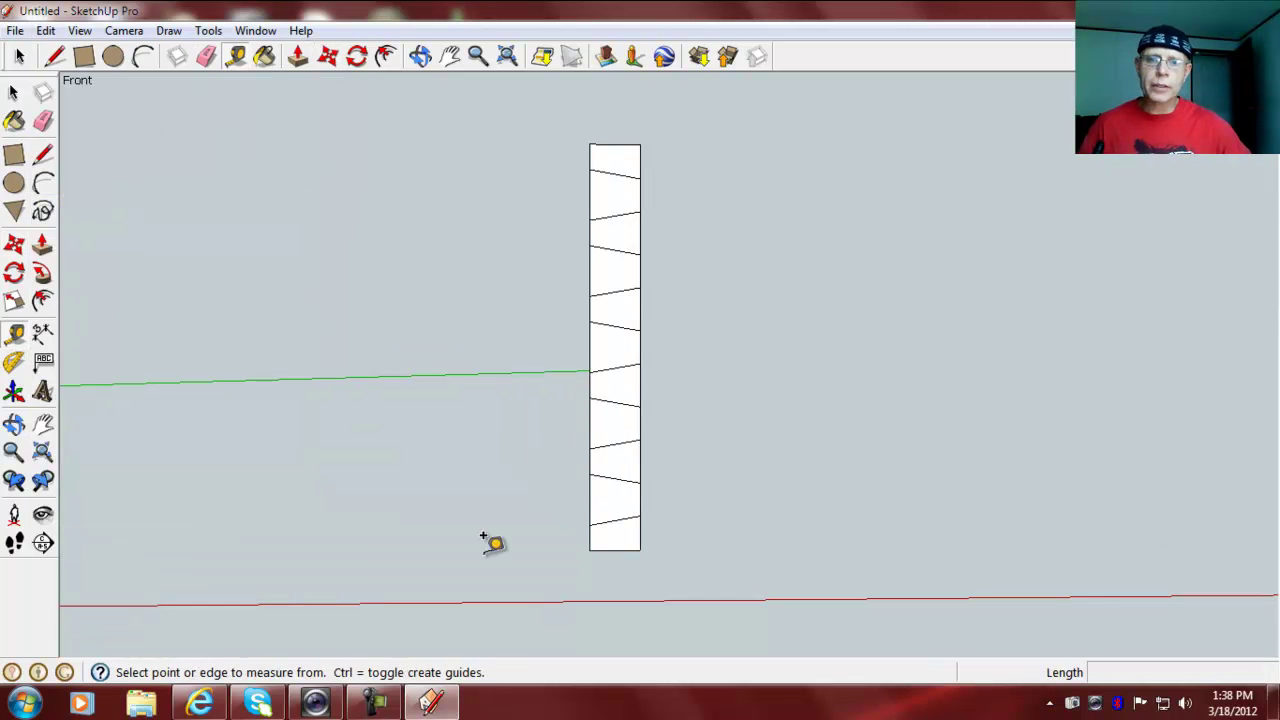
{"action": "left_click", "coordinate": [504, 601]}
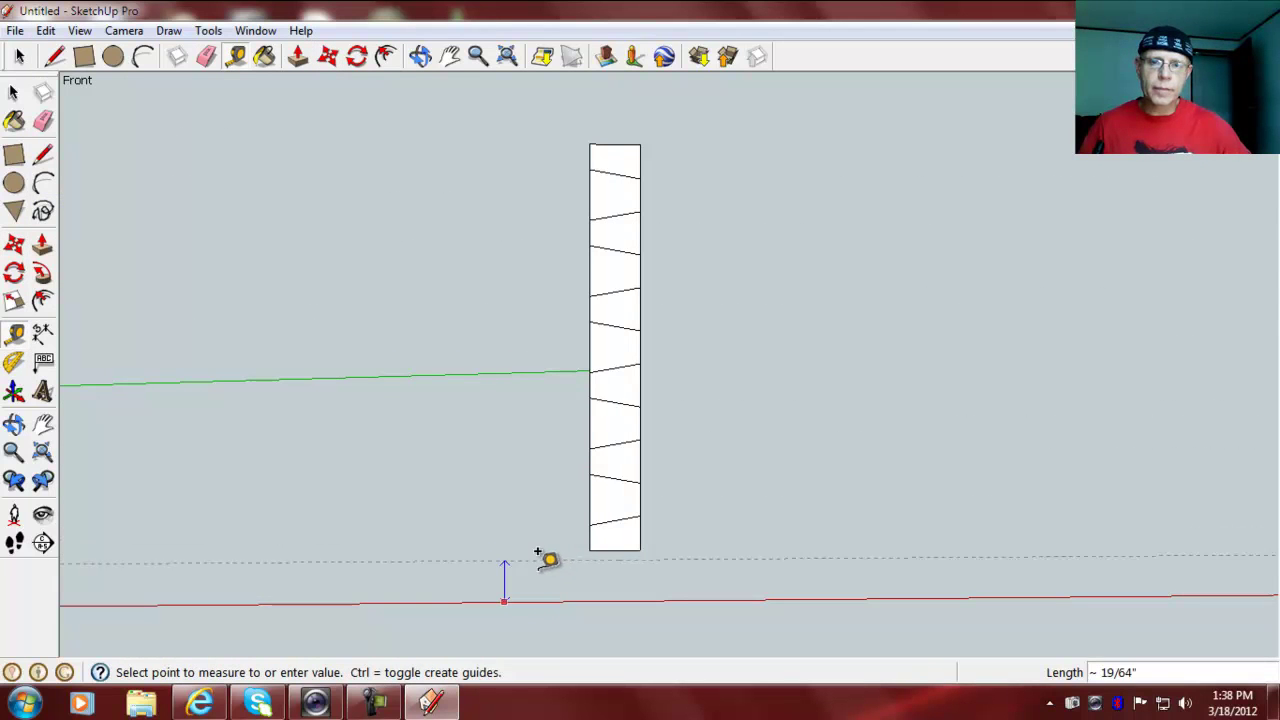
{"action": "mouse_move", "coordinate": [549, 563]}
{"action": "middle_mouse_down"}
{"action": "mouse_move", "coordinate": [551, 526]}
{"action": "mouse_move", "coordinate": [543, 651]}
{"action": "mouse_move", "coordinate": [537, 585]}
{"action": "middle_mouse_up"}
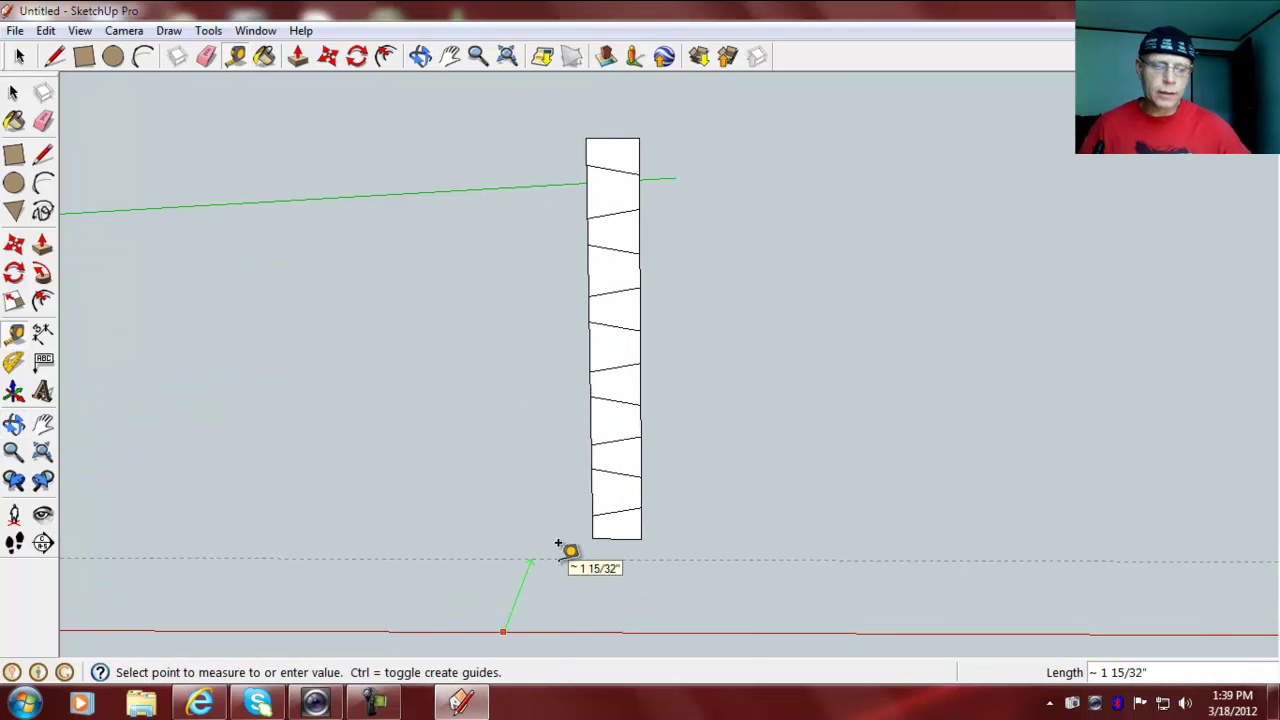
{"action": "type", "text": "2"}
{"action": "key", "text": "Return"}
{"action": "middle_click_drag", "start_coordinate": [500, 611], "coordinate": [546, 558]}
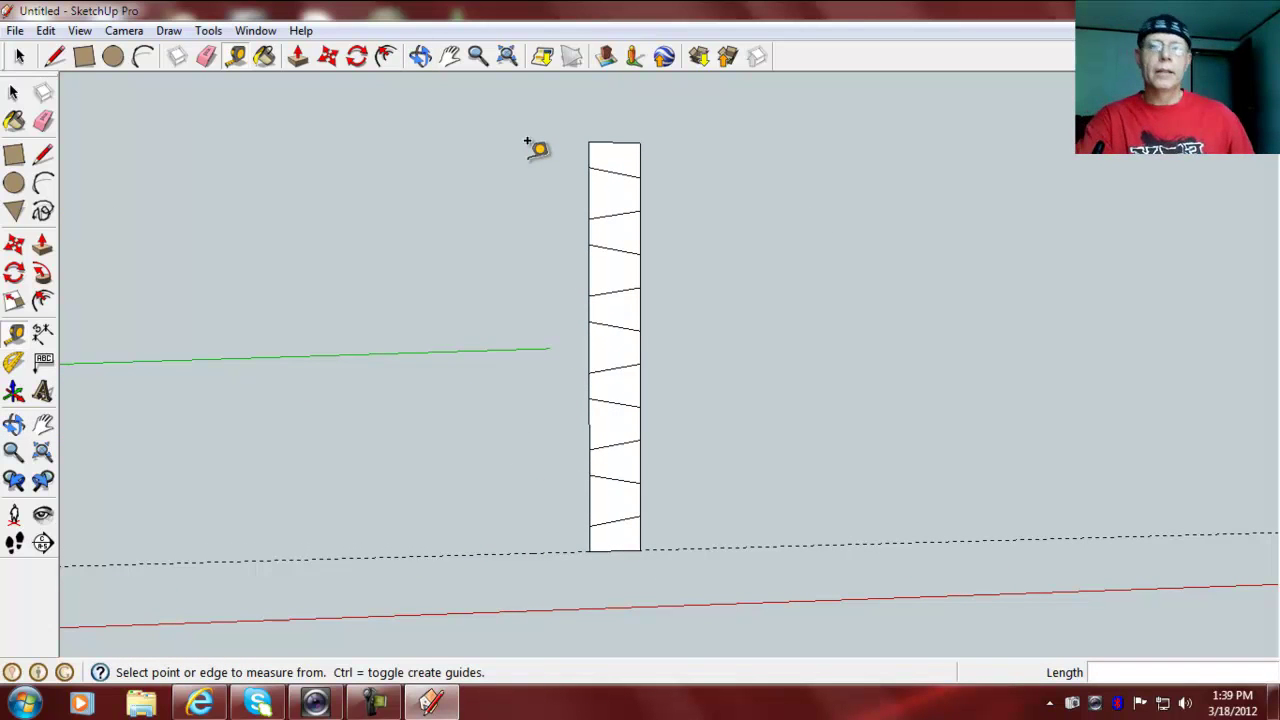
Step: Delete the strip's top and bottom end faces and the four faces between the dovetails
{"action": "left_click", "coordinate": [9, 93]}
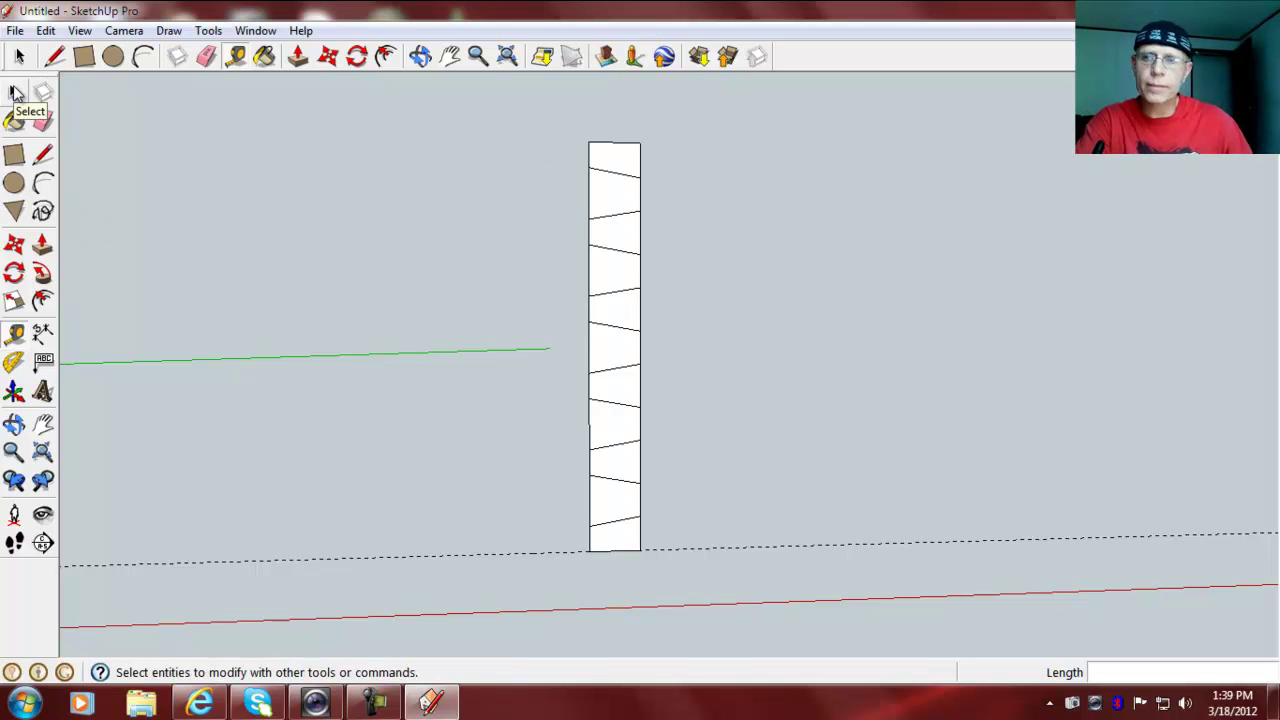
{"action": "left_click", "coordinate": [16, 93]}
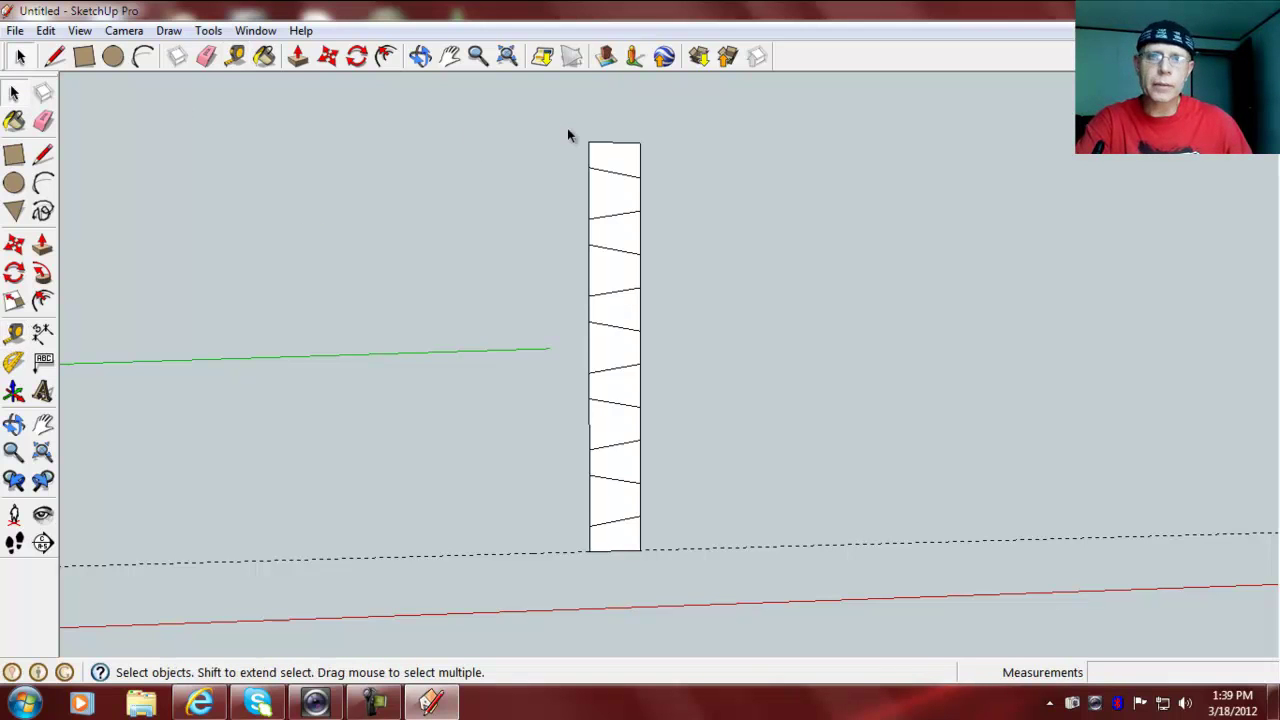
{"action": "left_click", "coordinate": [617, 163]}
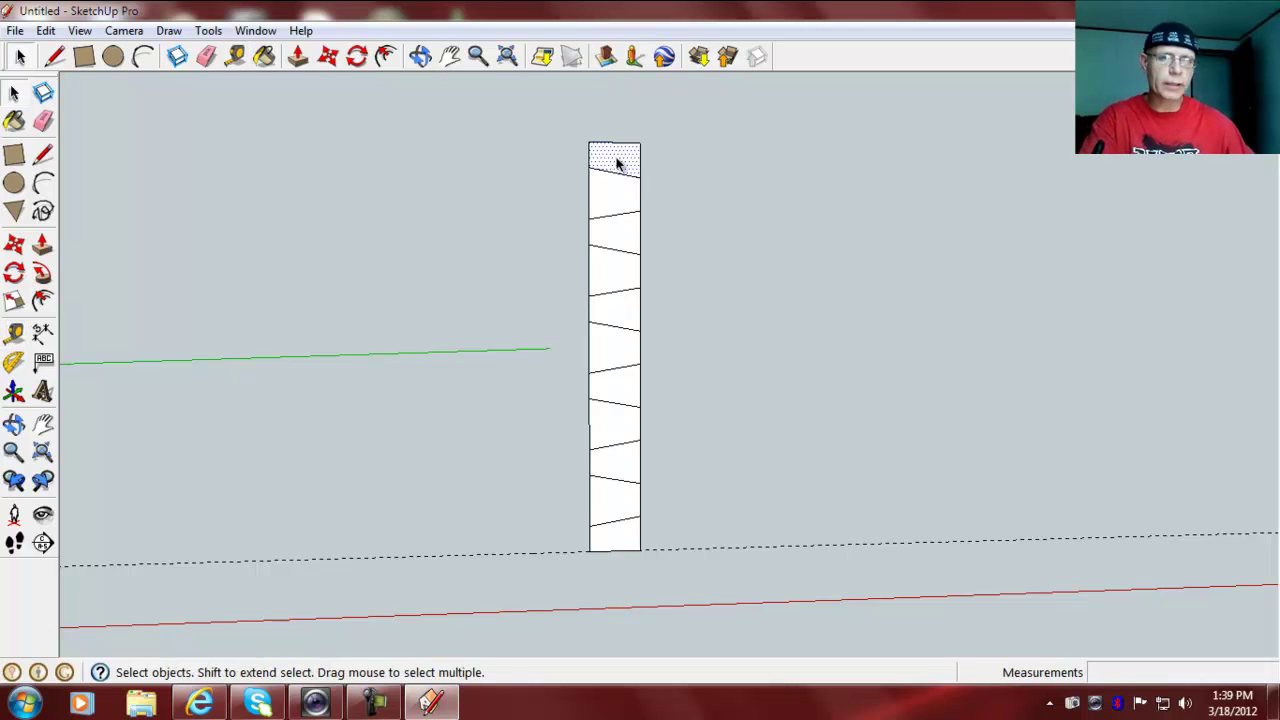
{"action": "key", "text": "Escape"}
{"action": "left_click", "coordinate": [621, 240]}
{"action": "key", "text": "Delete"}
{"action": "left_click", "coordinate": [621, 312]}
{"action": "key", "text": "Delete"}
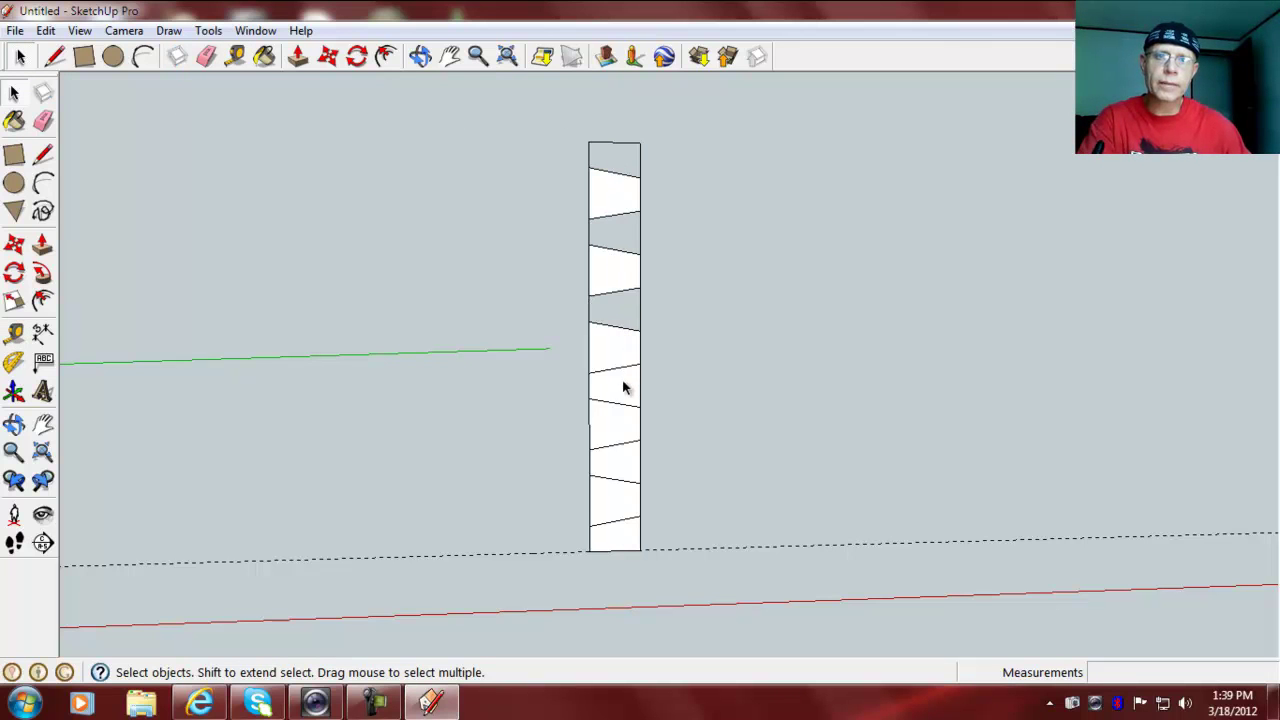
{"action": "left_click", "coordinate": [621, 391]}
{"action": "key", "text": "Delete"}
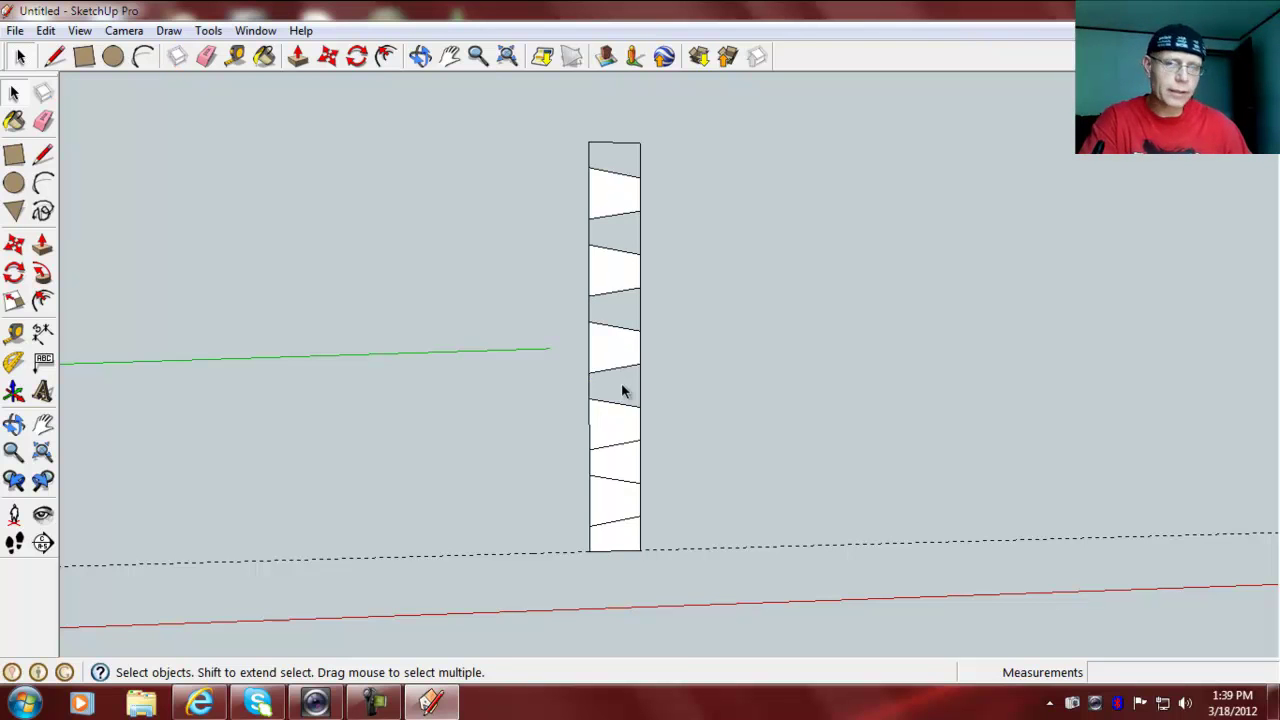
{"action": "left_click", "coordinate": [621, 466]}
{"action": "key", "text": "Delete"}
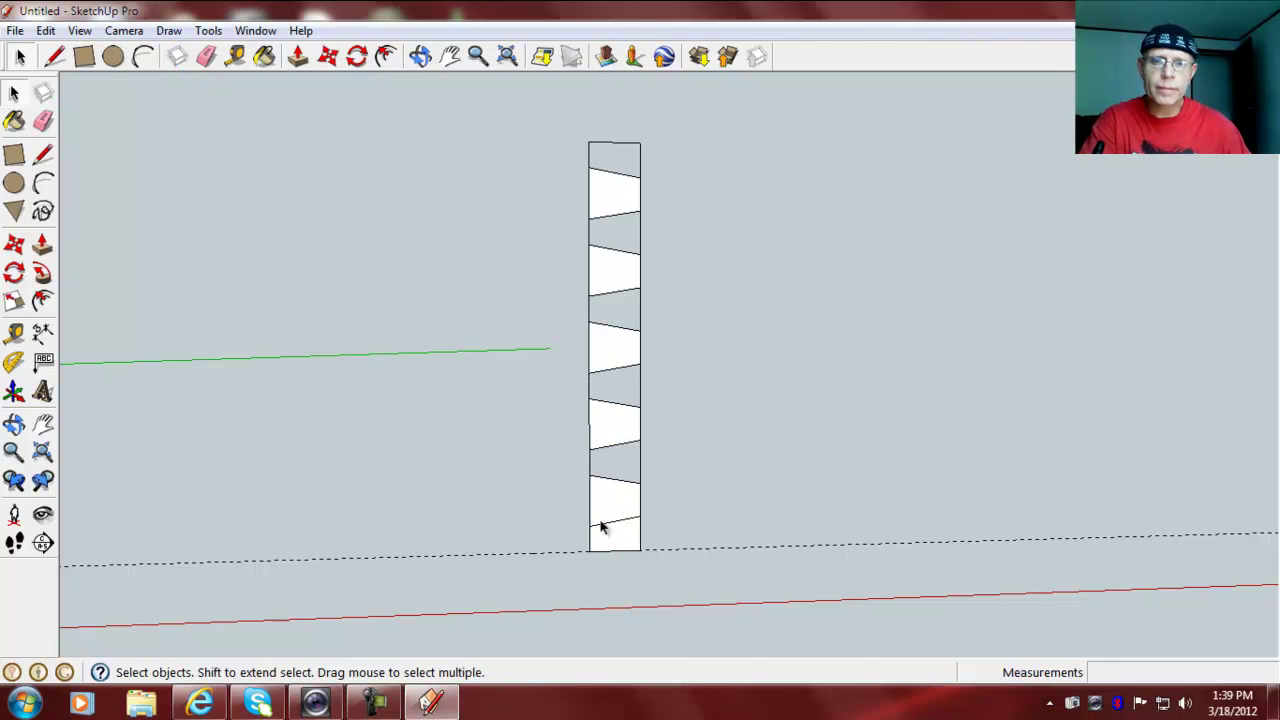
{"action": "left_click", "coordinate": [614, 546]}
{"action": "key", "text": "Delete"}
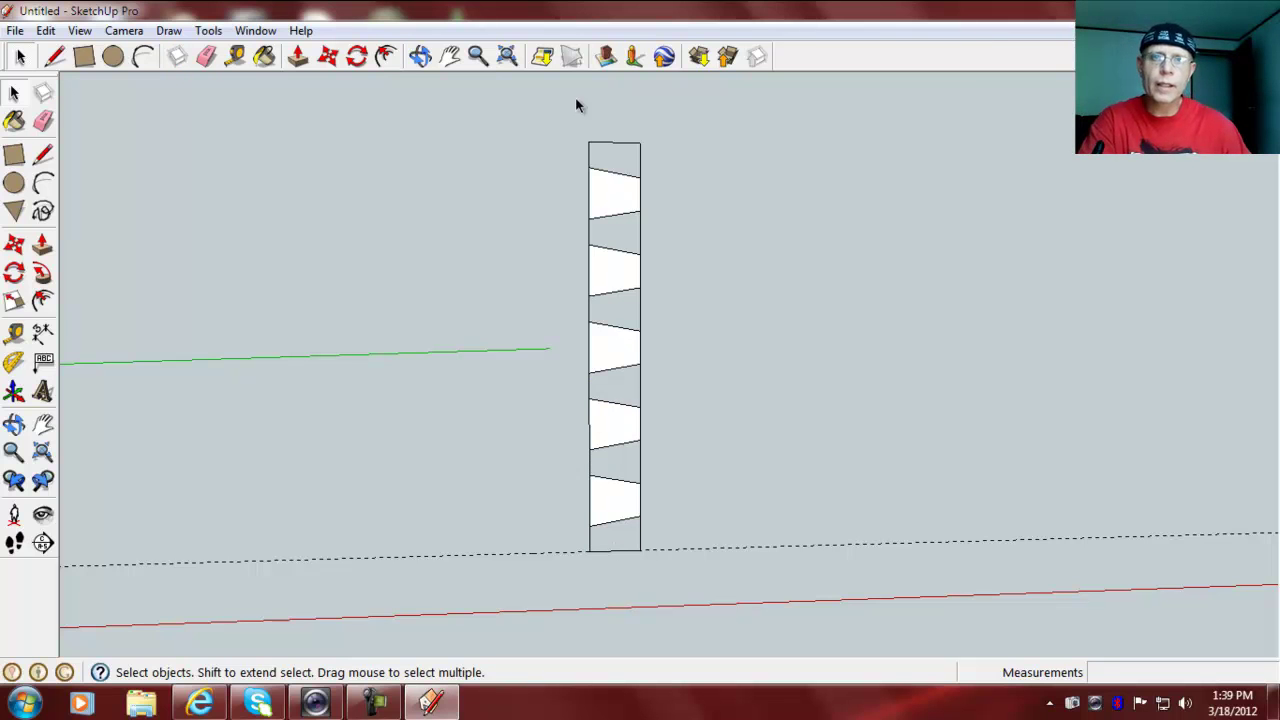
Step: Delete the strip's top edge and the left-edge segments that close off the gaps around the dovetails
{"action": "left_click", "coordinate": [604, 147]}
{"action": "key", "text": "Delete"}
{"action": "left_click", "coordinate": [589, 156]}
{"action": "key", "text": "Delete"}
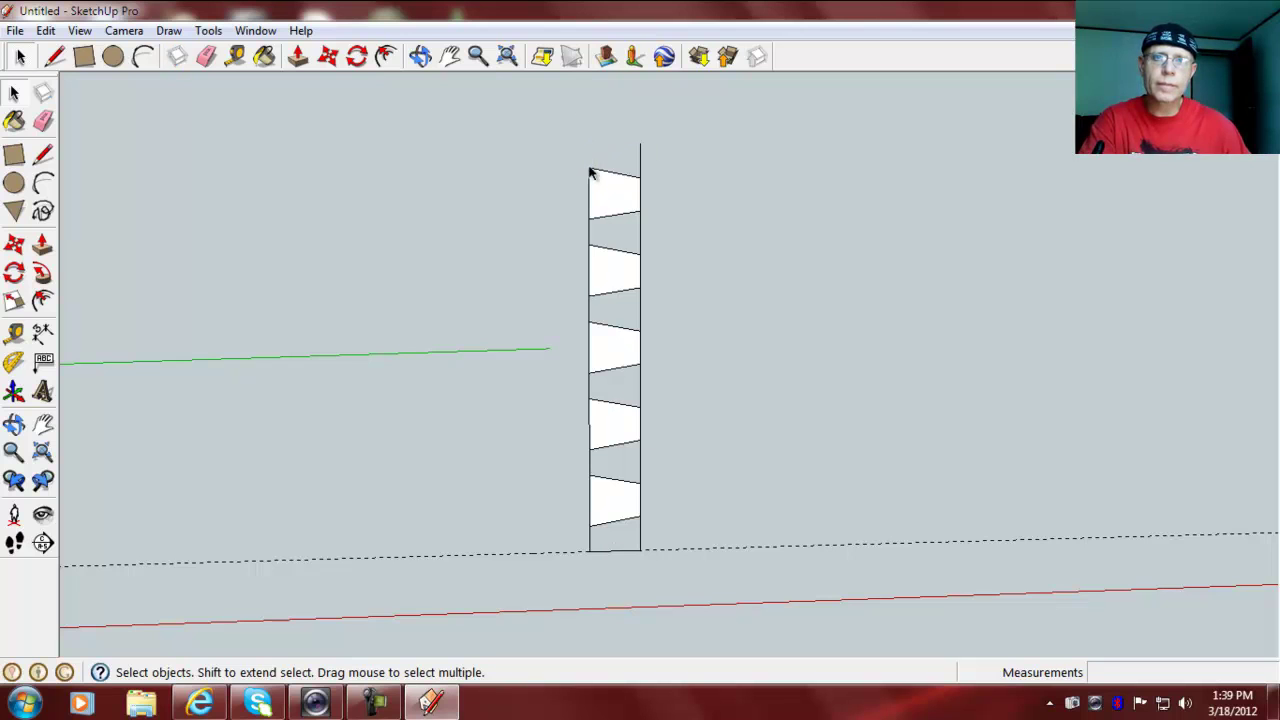
{"action": "left_click", "coordinate": [590, 238]}
{"action": "key", "text": "Delete"}
{"action": "left_click", "coordinate": [590, 318]}
{"action": "key", "text": "Delete"}
{"action": "left_click", "coordinate": [590, 393]}
{"action": "key", "text": "Delete"}
{"action": "left_click", "coordinate": [590, 465]}
{"action": "key", "text": "Delete"}
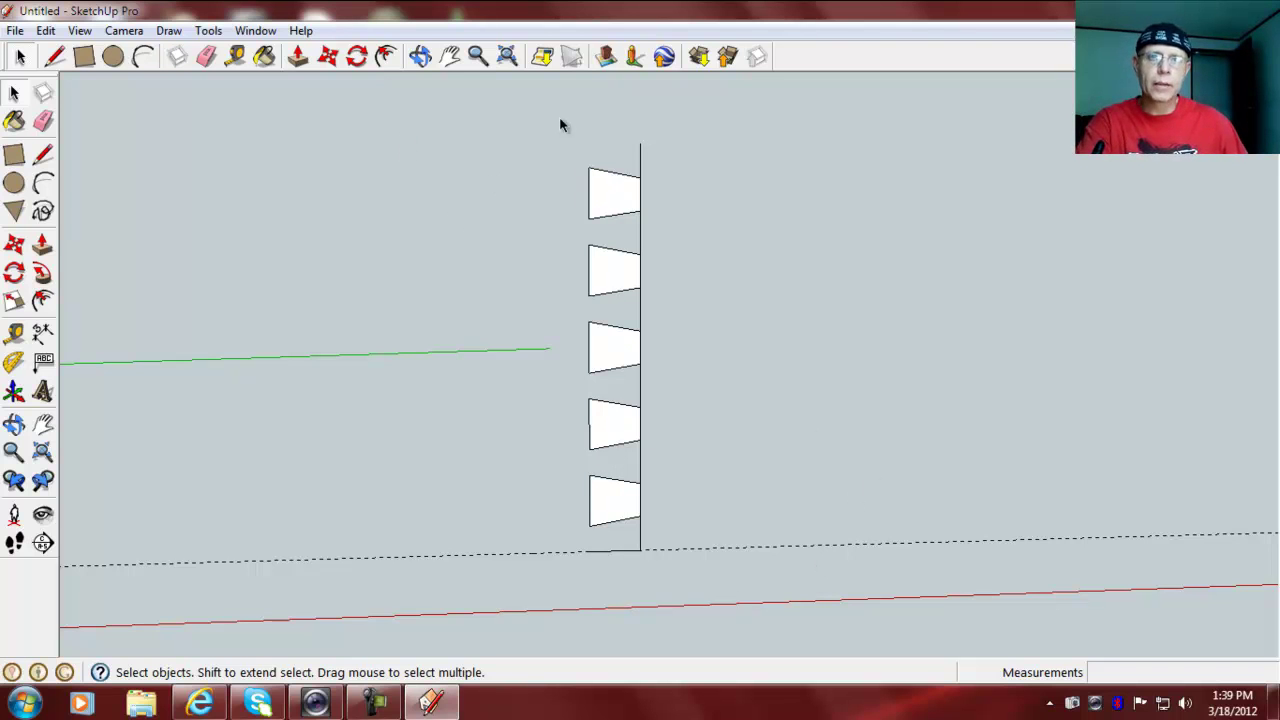
Step: Delete the leftover short horizontal edge at the bottom of the dovetail strip
{"action": "left_click_drag", "start_coordinate": [538, 116], "coordinate": [688, 588]}
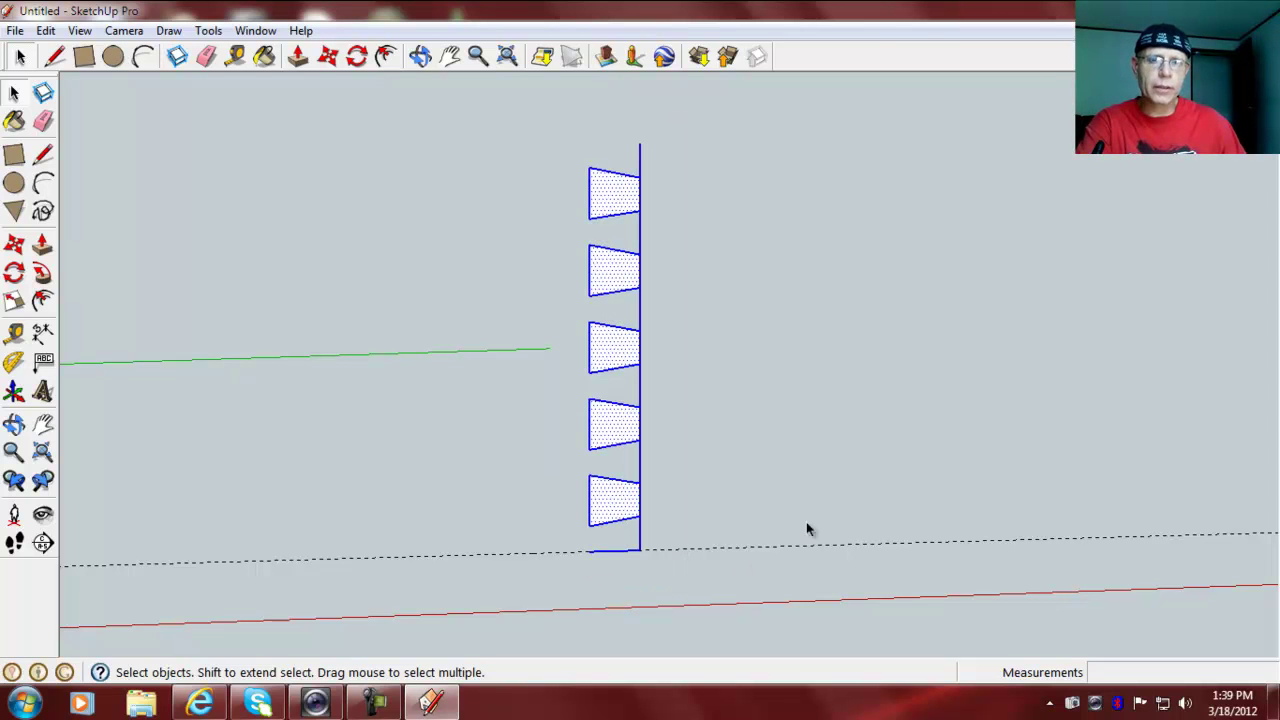
{"action": "left_click", "coordinate": [614, 567]}
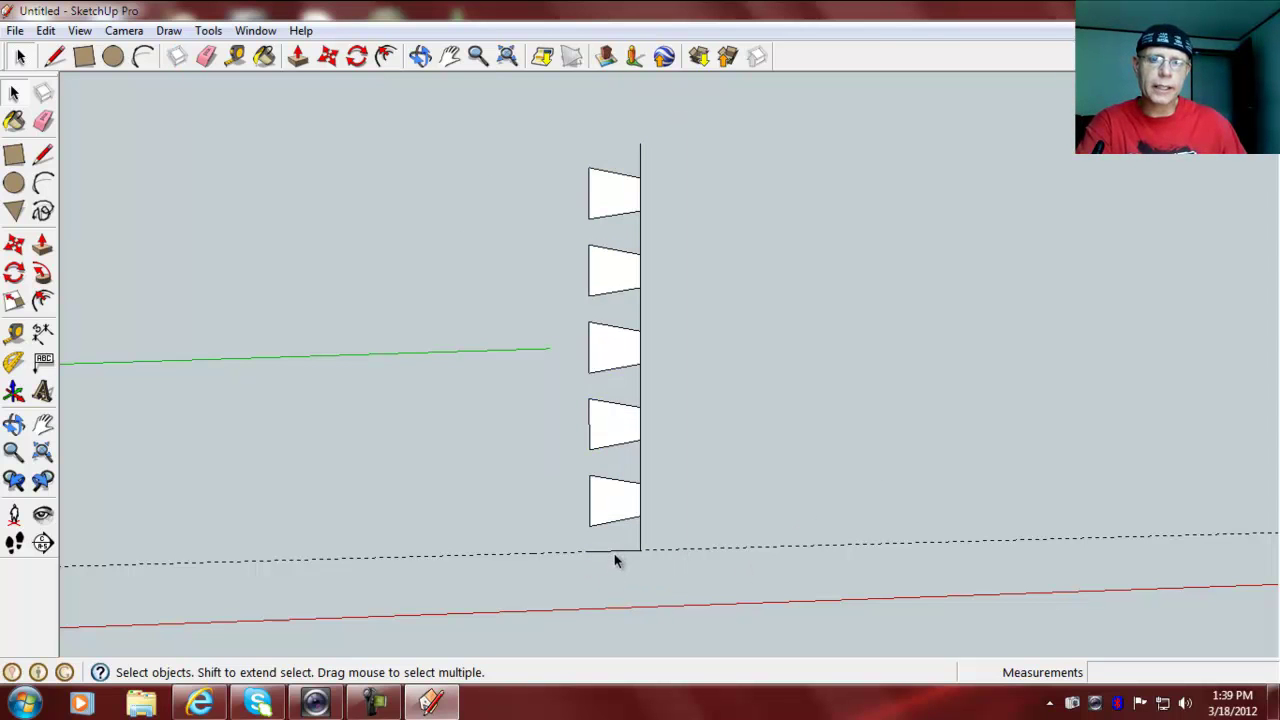
{"action": "left_click", "coordinate": [614, 551]}
{"action": "left_click", "coordinate": [614, 559]}
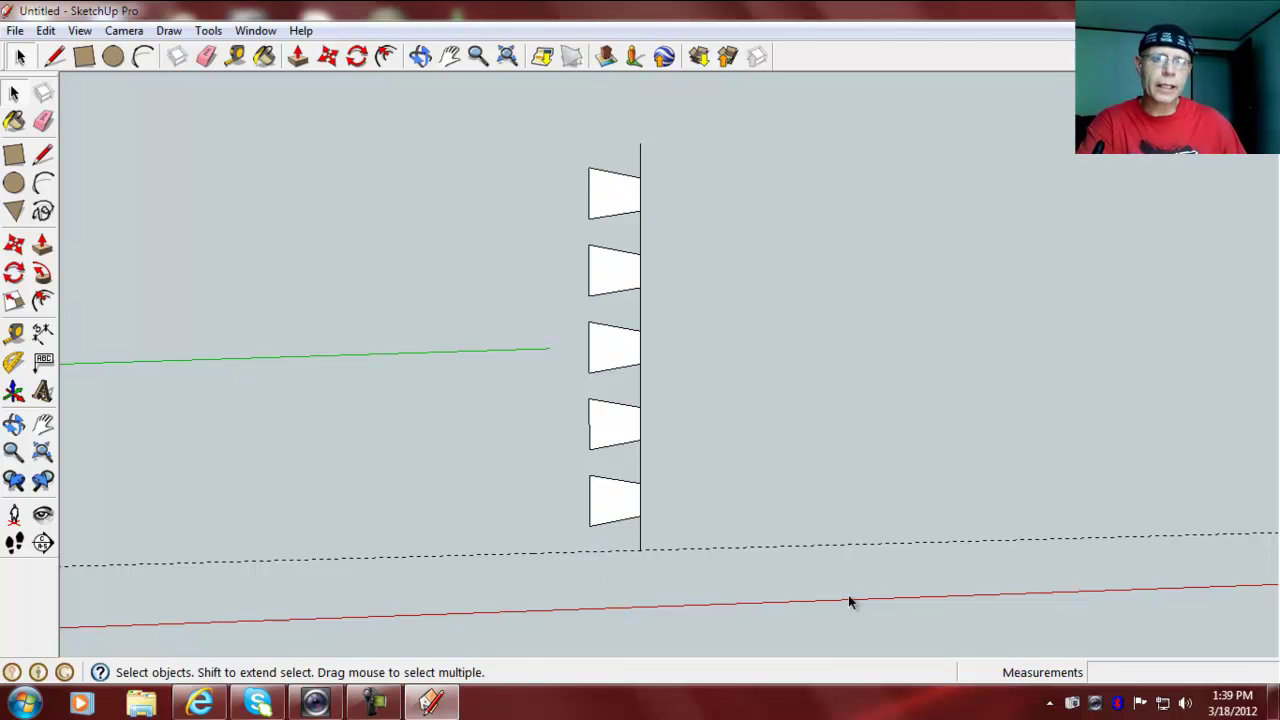
Step: Draw an upright 8 by 4 inch rectangle to the right of the dovetail profile, starting on the guide
{"action": "middle_click_drag", "start_coordinate": [945, 601], "coordinate": [866, 609]}
{"action": "left_click", "coordinate": [14, 154]}
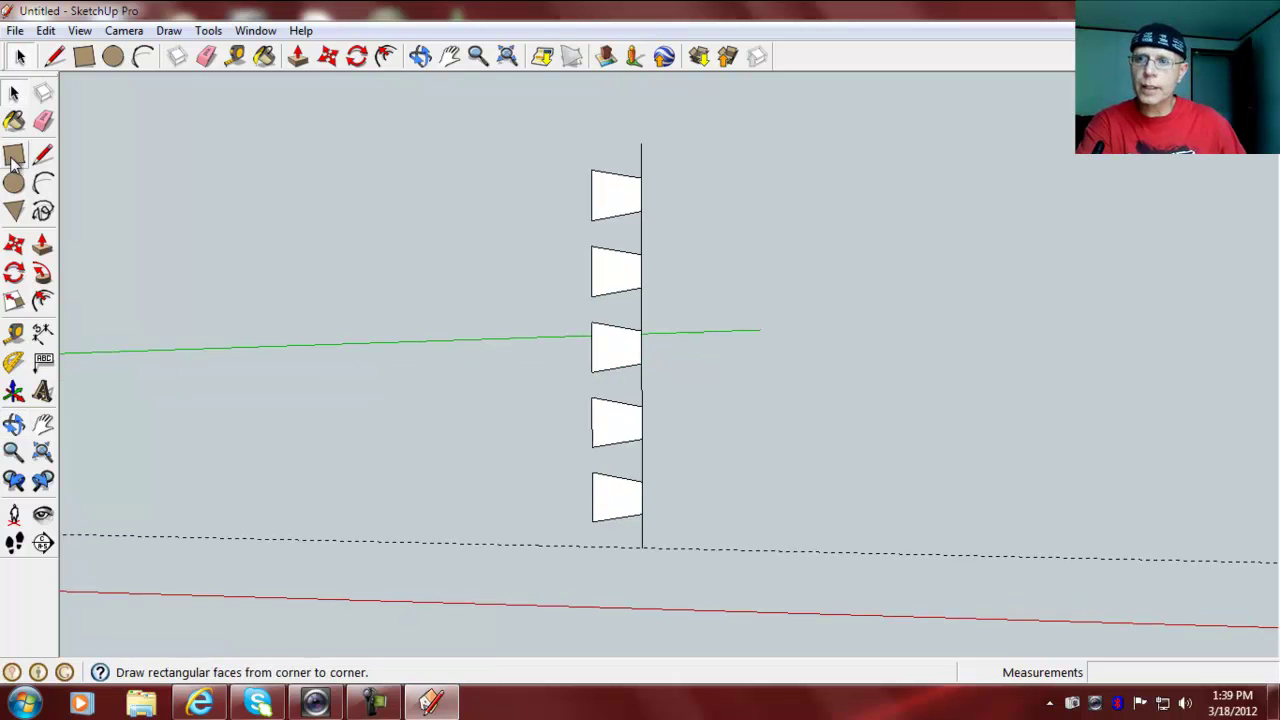
{"action": "left_click", "coordinate": [766, 548]}
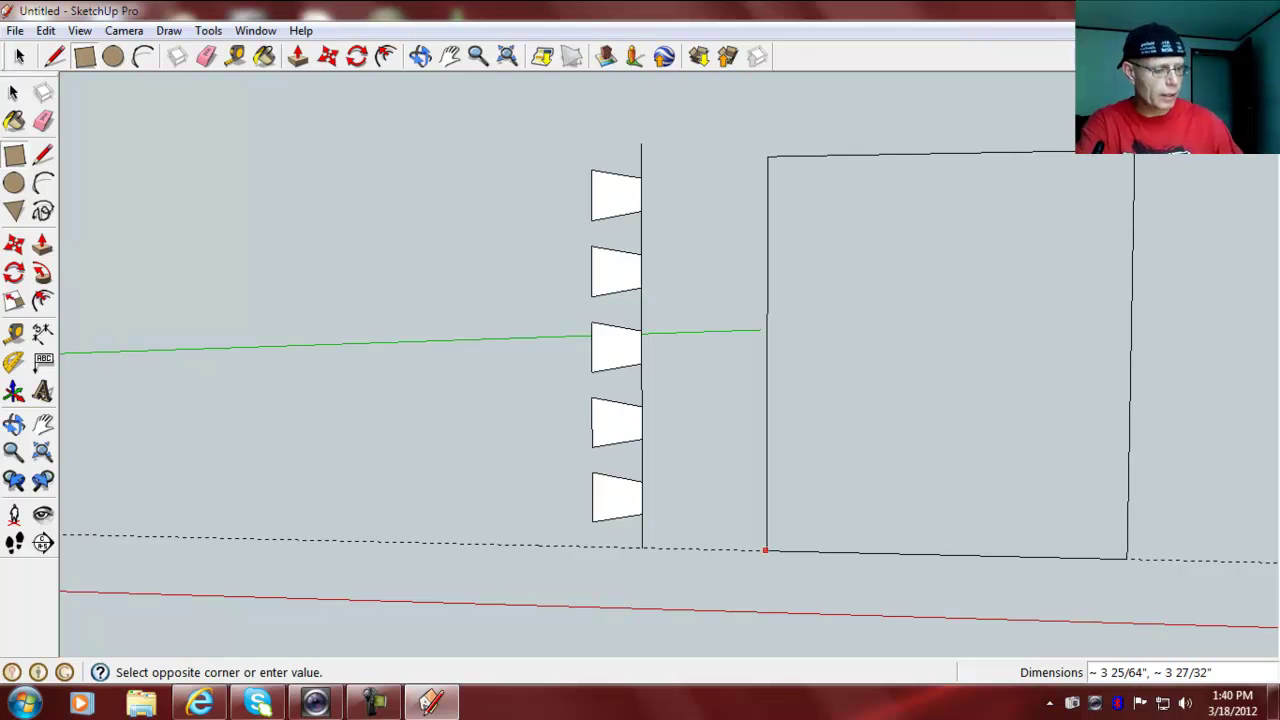
{"action": "type", "text": "8"}
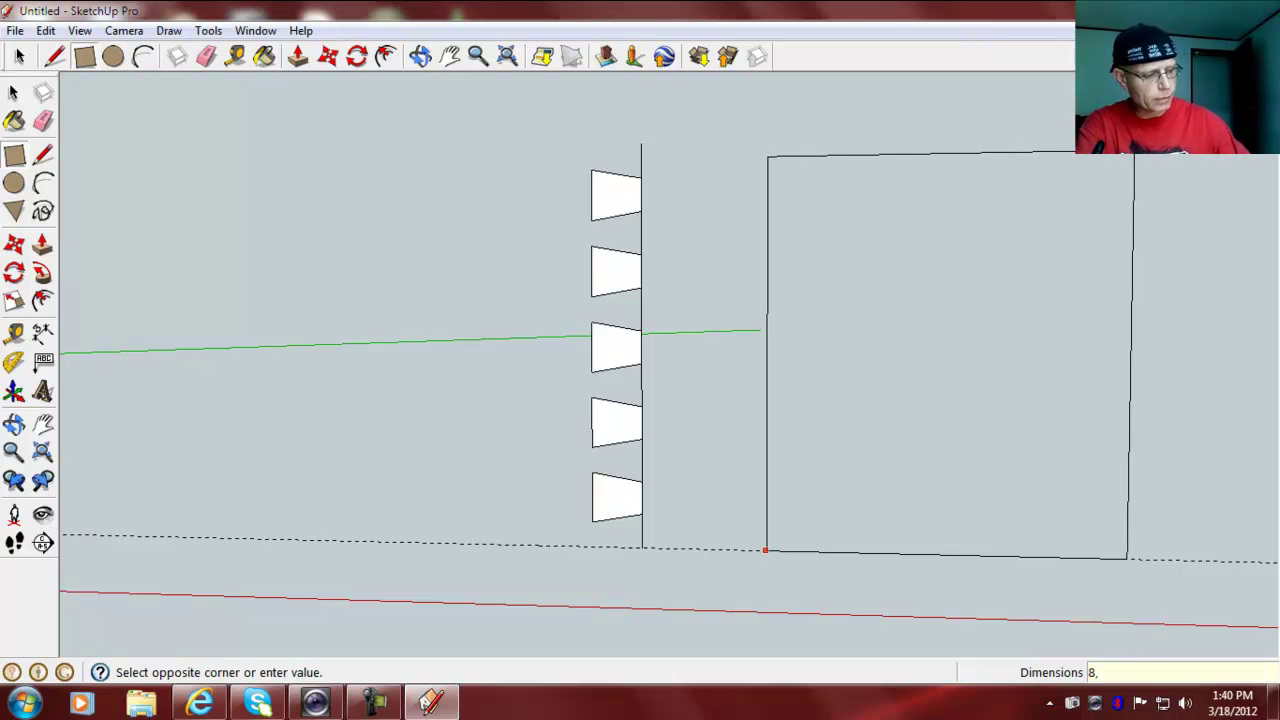
{"action": "type", "text": ",4"}
{"action": "key", "text": "Return"}
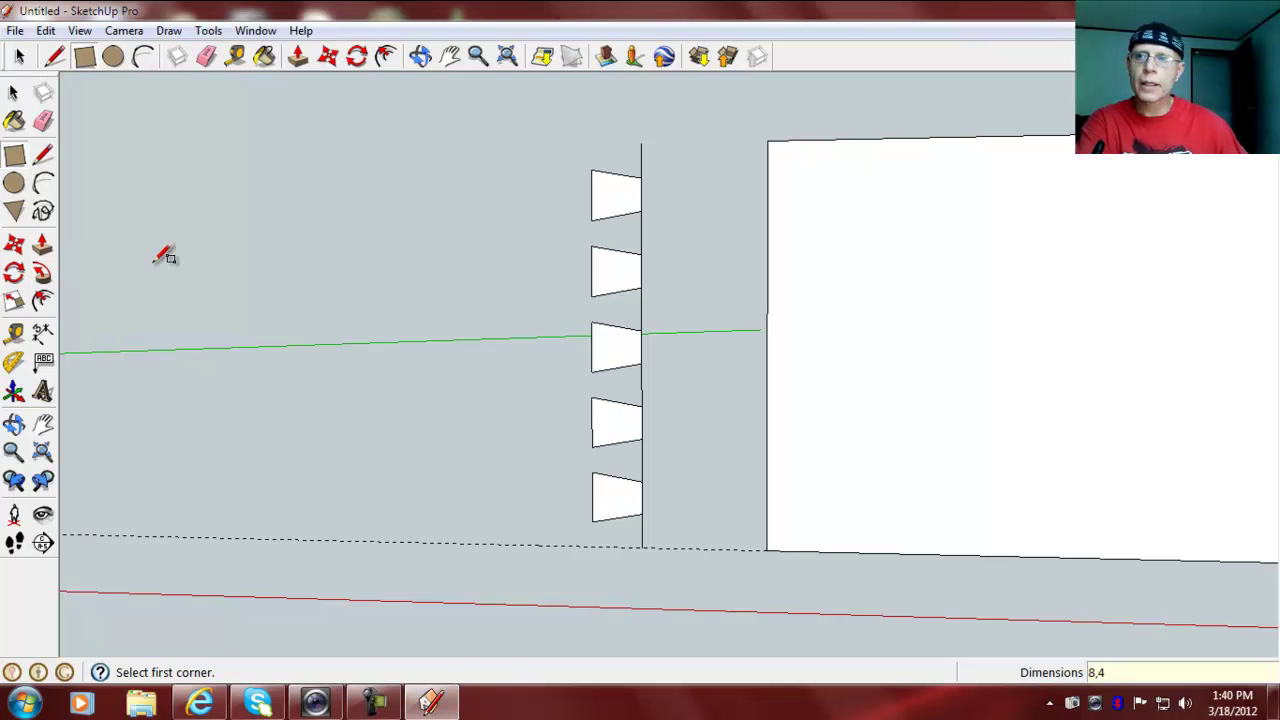
Step: Push/Pull the rectangle's face into a board 0.5 inch thick
{"action": "left_click", "coordinate": [42, 244]}
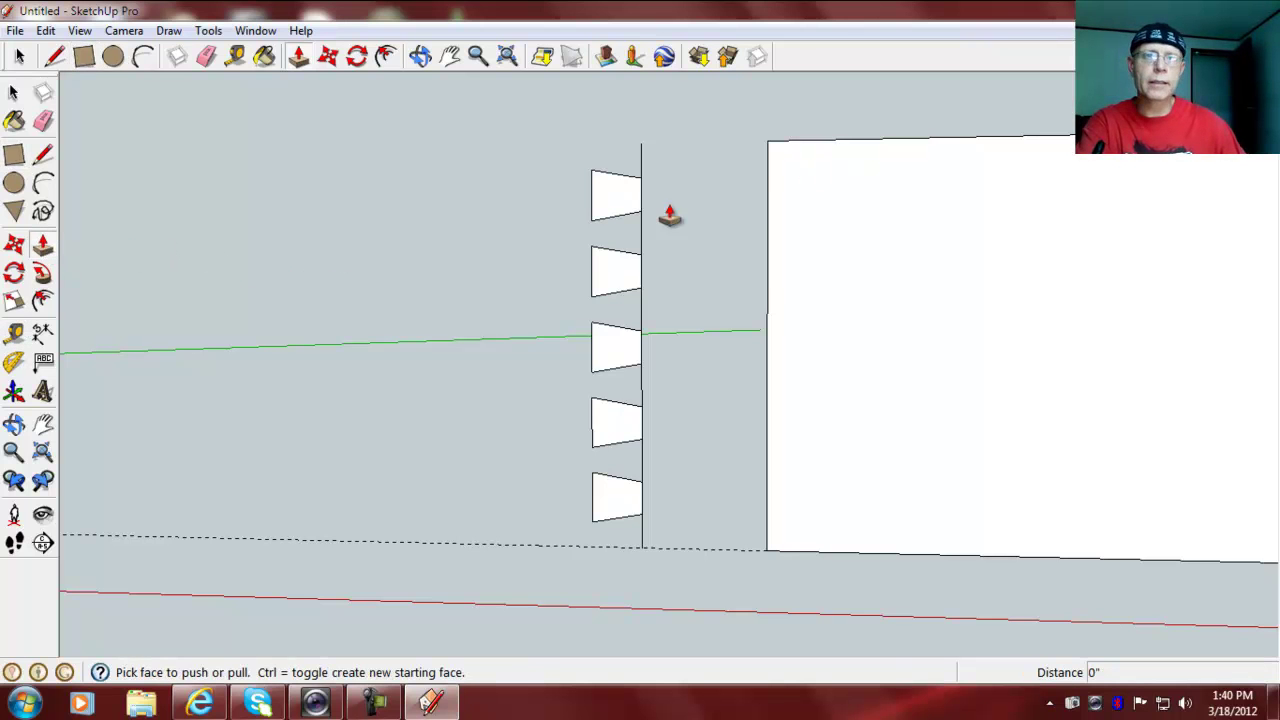
{"action": "left_click", "coordinate": [803, 231]}
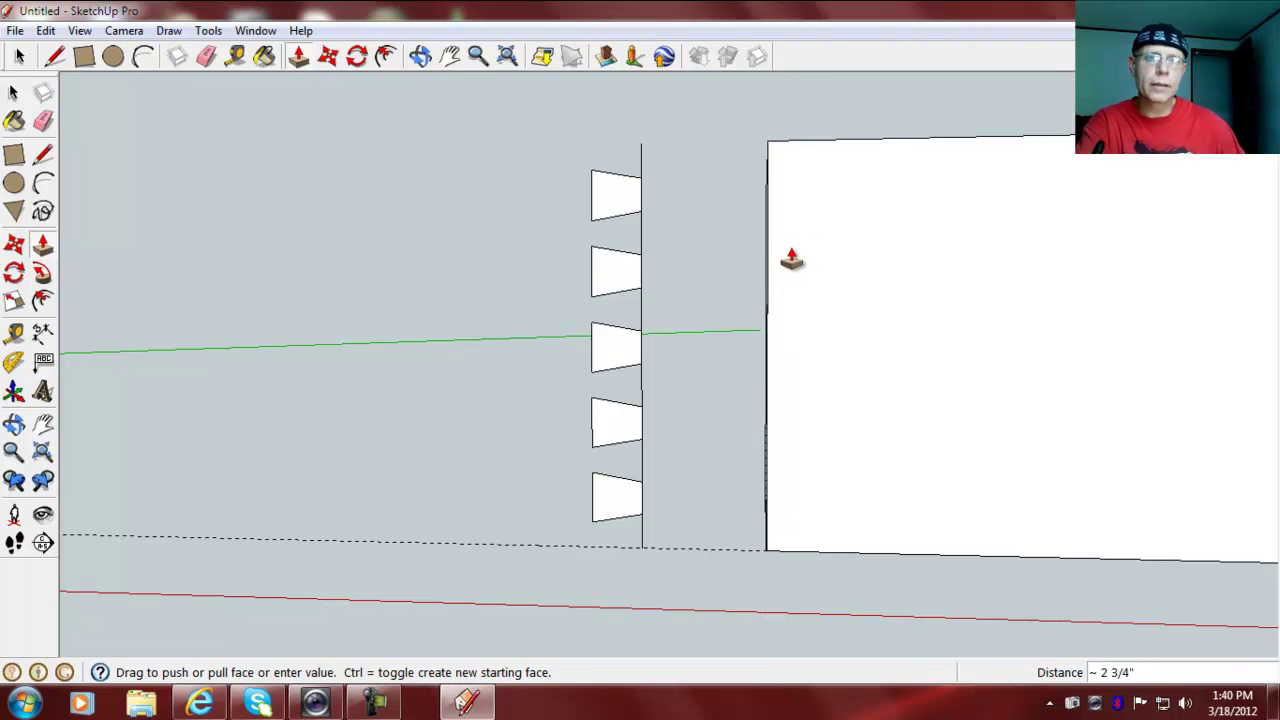
{"action": "middle_click_drag", "start_coordinate": [752, 280], "coordinate": [900, 309]}
{"action": "left_click", "coordinate": [750, 299]}
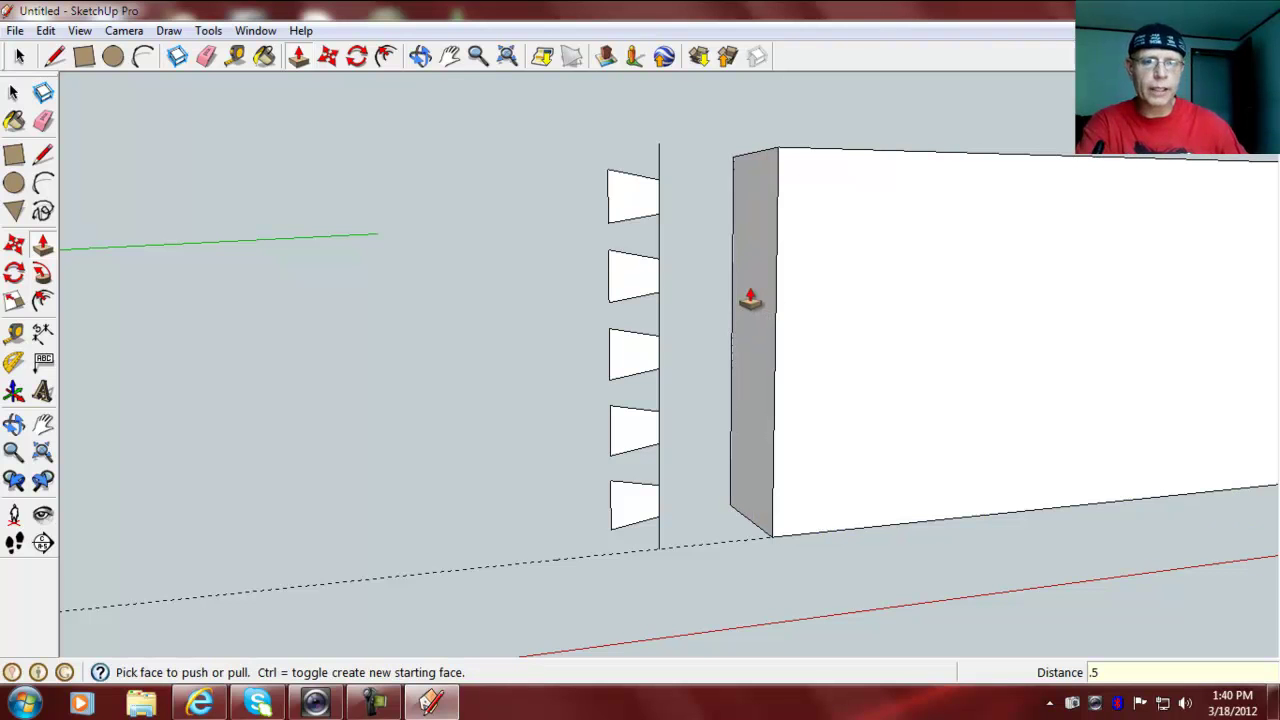
{"action": "type", "text": ".5"}
{"action": "key", "text": "Return"}
Step: Switch to the standard Front view, framing the dovetail profile and the left end of the board
{"action": "middle_click_drag", "start_coordinate": [894, 596], "coordinate": [736, 616]}
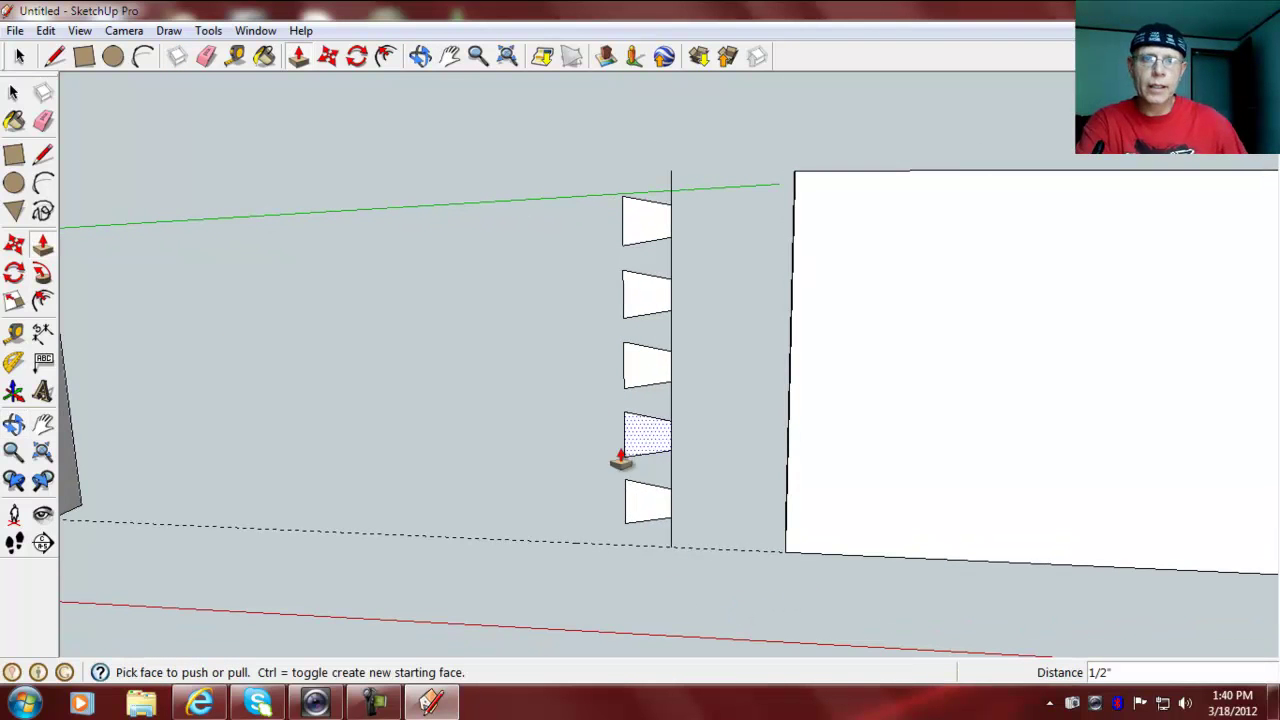
{"action": "left_click", "coordinate": [125, 31]}
{"action": "mouse_move", "coordinate": [165, 93]}
{"action": "left_click", "coordinate": [407, 140]}
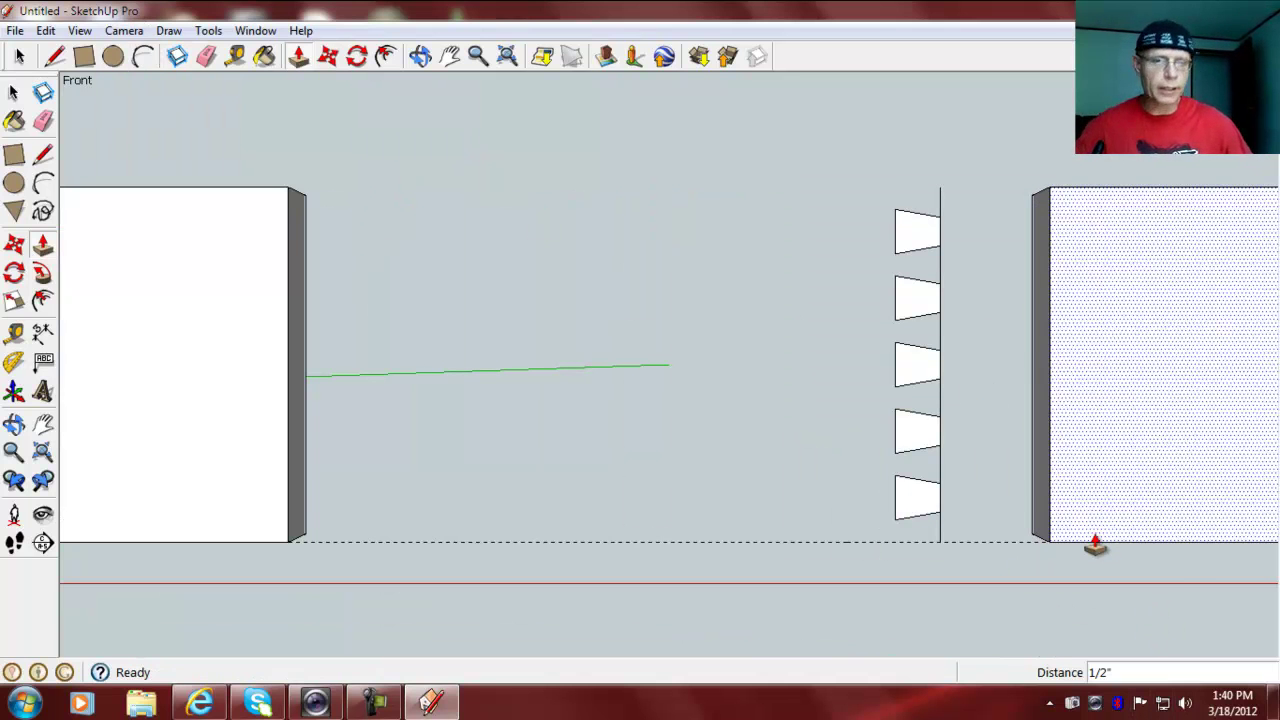
{"action": "middle_click_drag", "start_coordinate": [1174, 594], "coordinate": [760, 572], "text": "shift"}
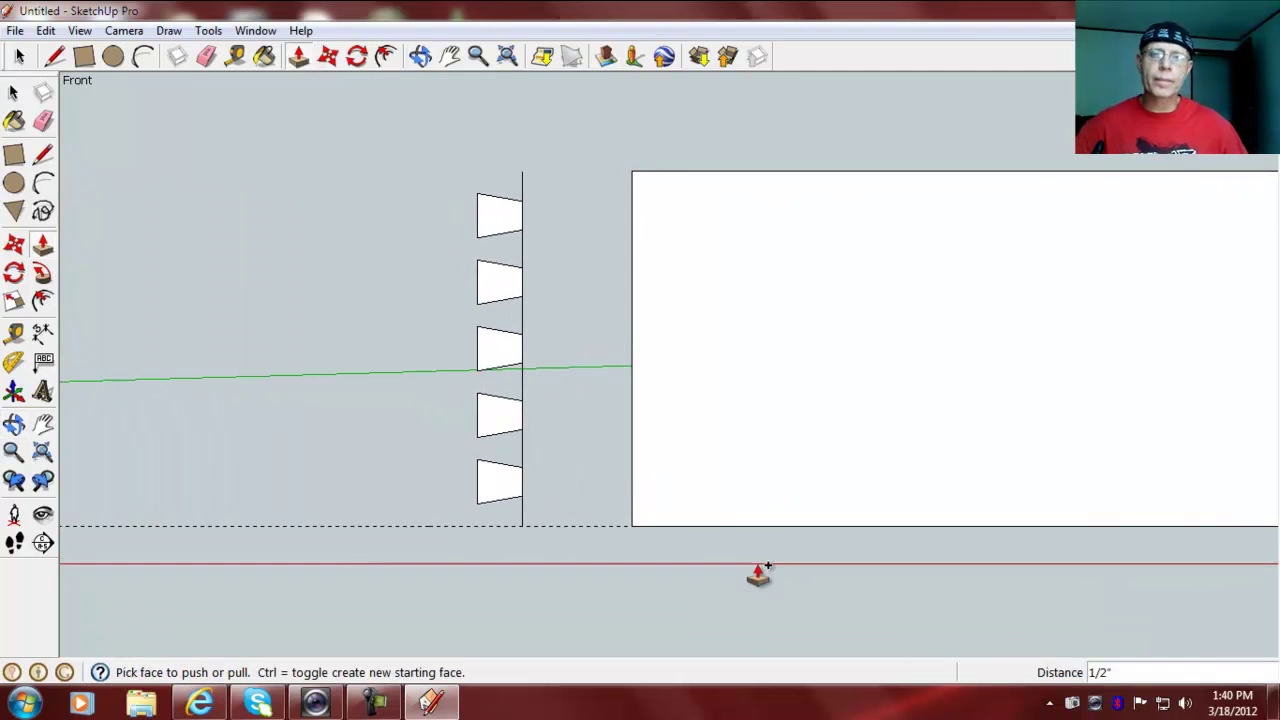
Step: Select the whole dovetail profile, and add a vertical guide 0.5 inch inside the board's left edge
{"action": "left_click", "coordinate": [14, 94]}
{"action": "left_click_drag", "start_coordinate": [429, 123], "coordinate": [569, 592]}
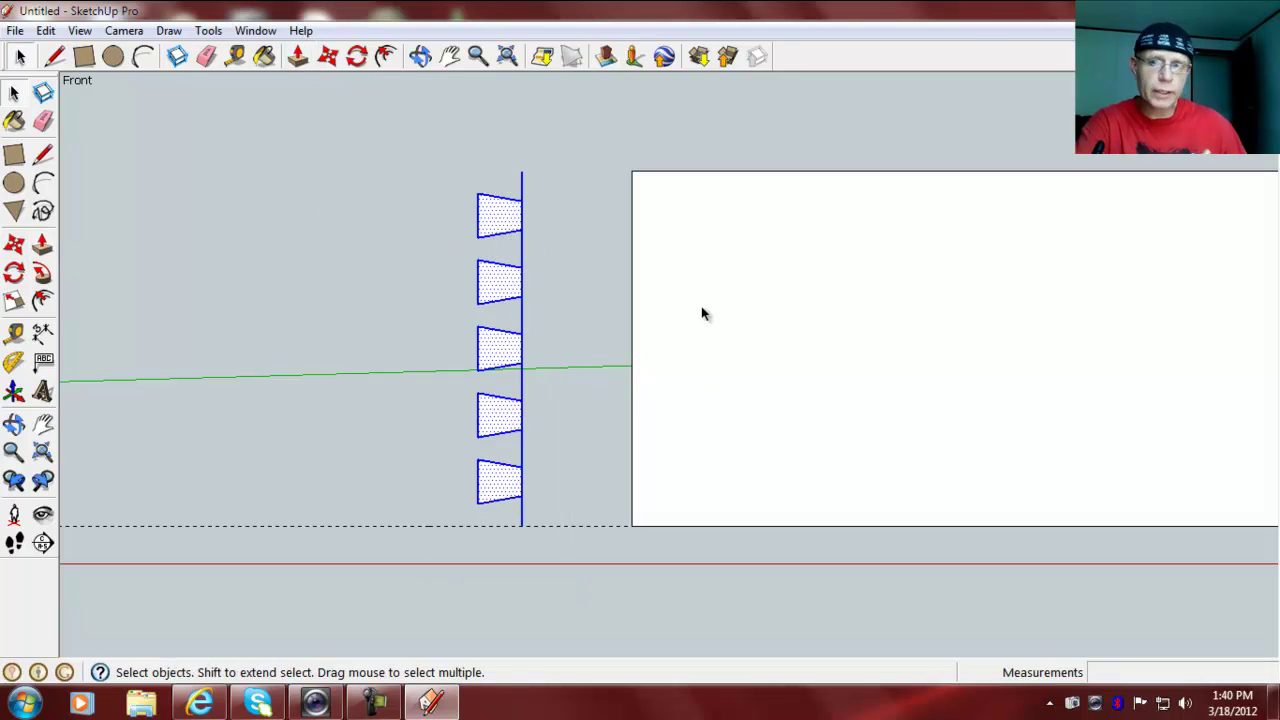
{"action": "left_click", "coordinate": [14, 332]}
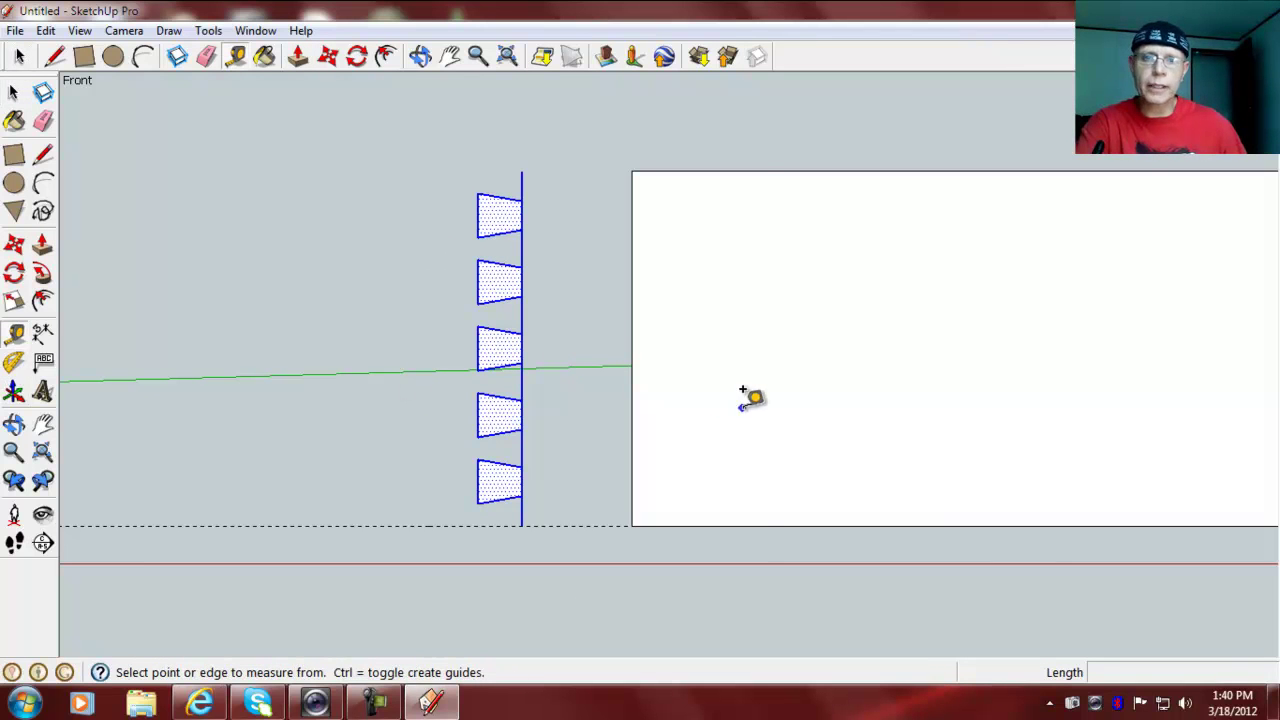
{"action": "left_click", "coordinate": [630, 316]}
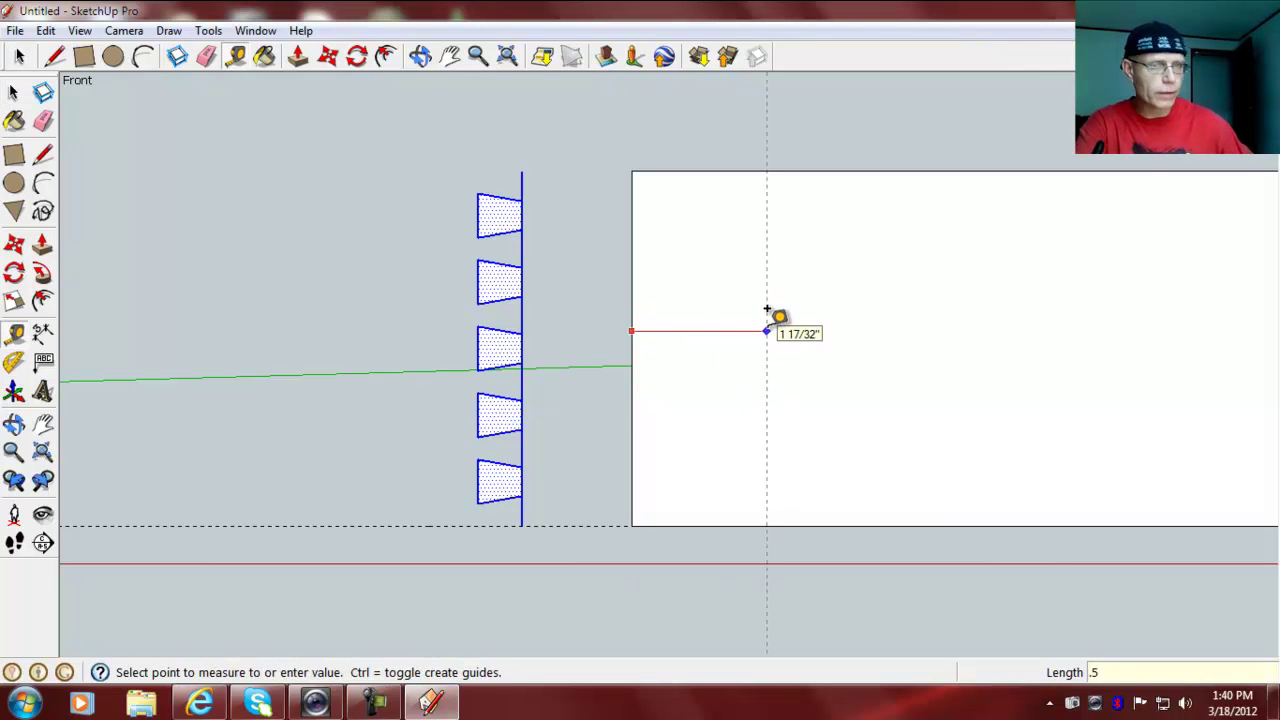
{"action": "key", "text": "Return"}
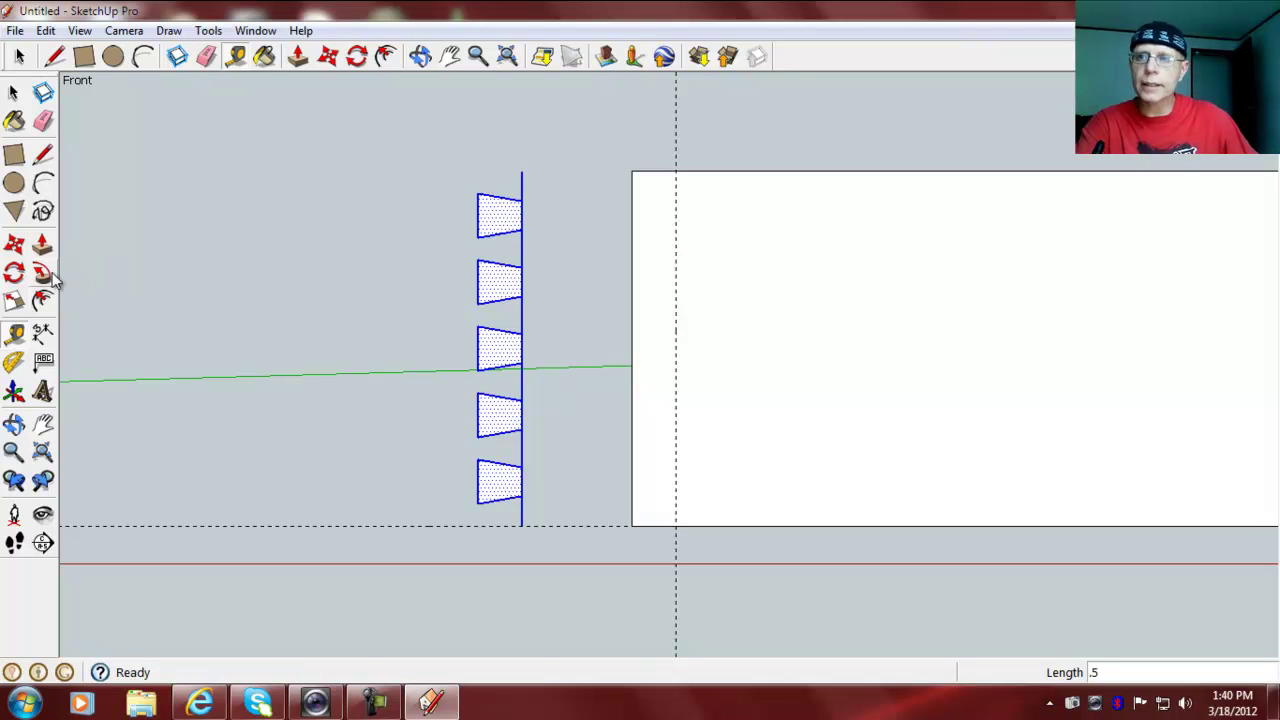
Step: Copy the profile from its top endpoint to where the vertical guide meets the board's top edge, and clear the selection
{"action": "left_click", "coordinate": [14, 244]}
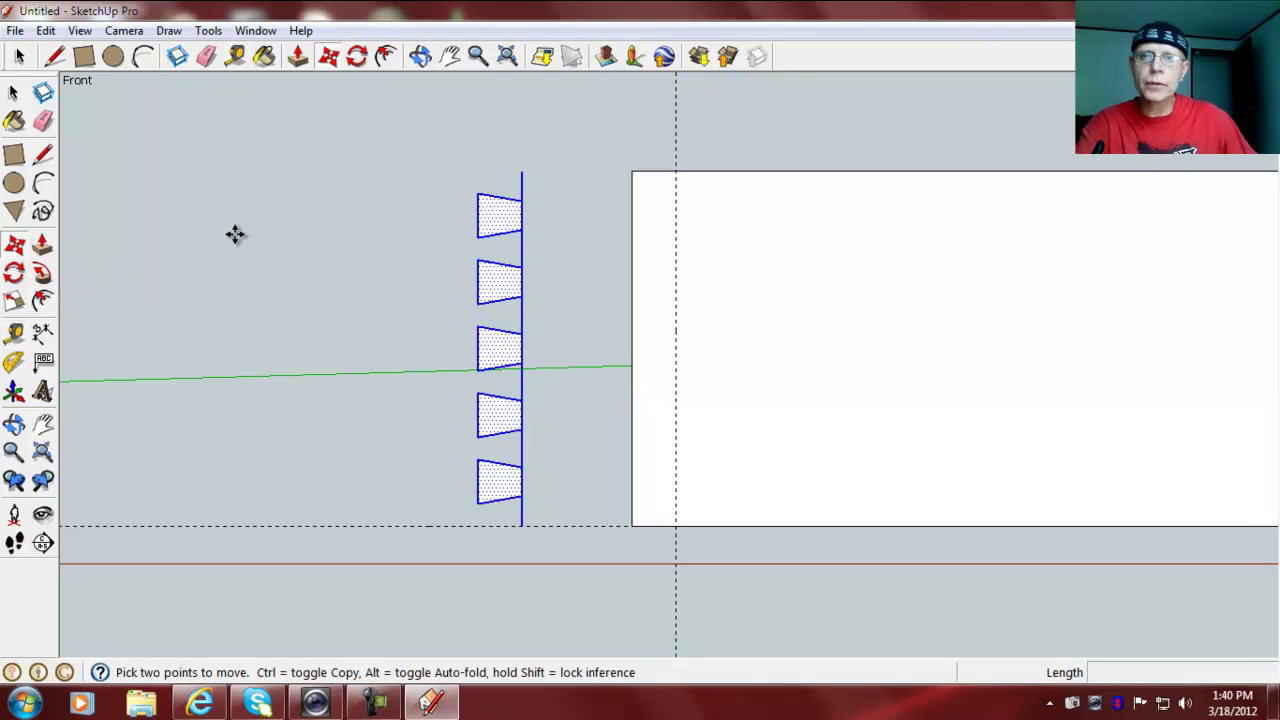
{"action": "left_click", "coordinate": [522, 170]}
{"action": "key", "text": "ctrl"}
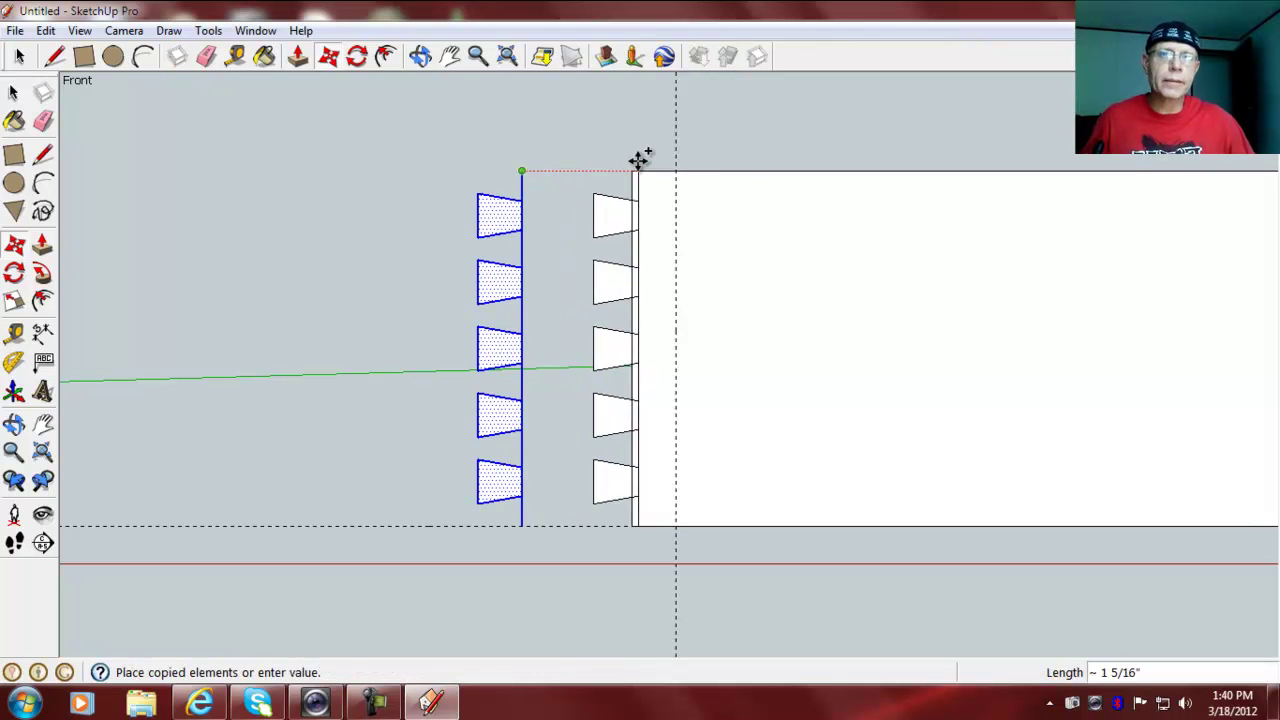
{"action": "left_click", "coordinate": [682, 170]}
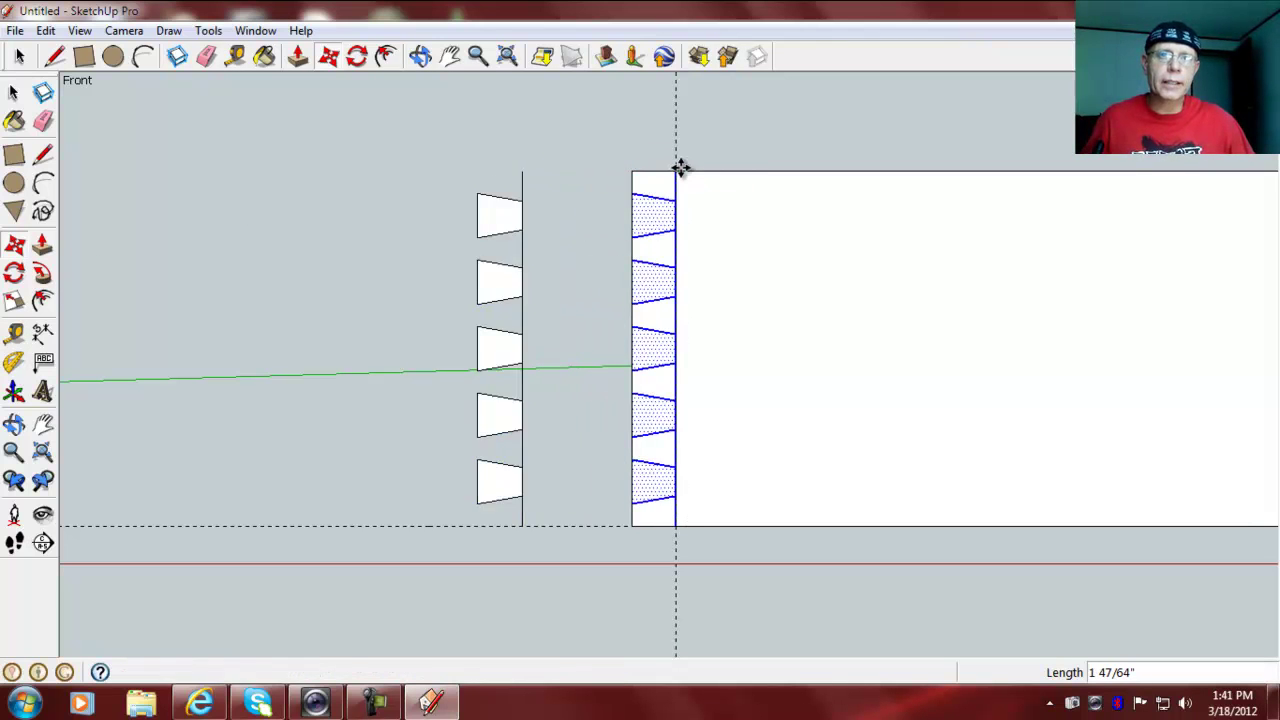
{"action": "key", "text": "o"}
{"action": "mouse_move", "coordinate": [334, 558]}
{"action": "left_mouse_down"}
{"action": "mouse_move", "coordinate": [420, 586]}
{"action": "mouse_move", "coordinate": [366, 583]}
{"action": "mouse_move", "coordinate": [331, 563]}
{"action": "left_mouse_up"}
{"action": "key", "text": "m"}
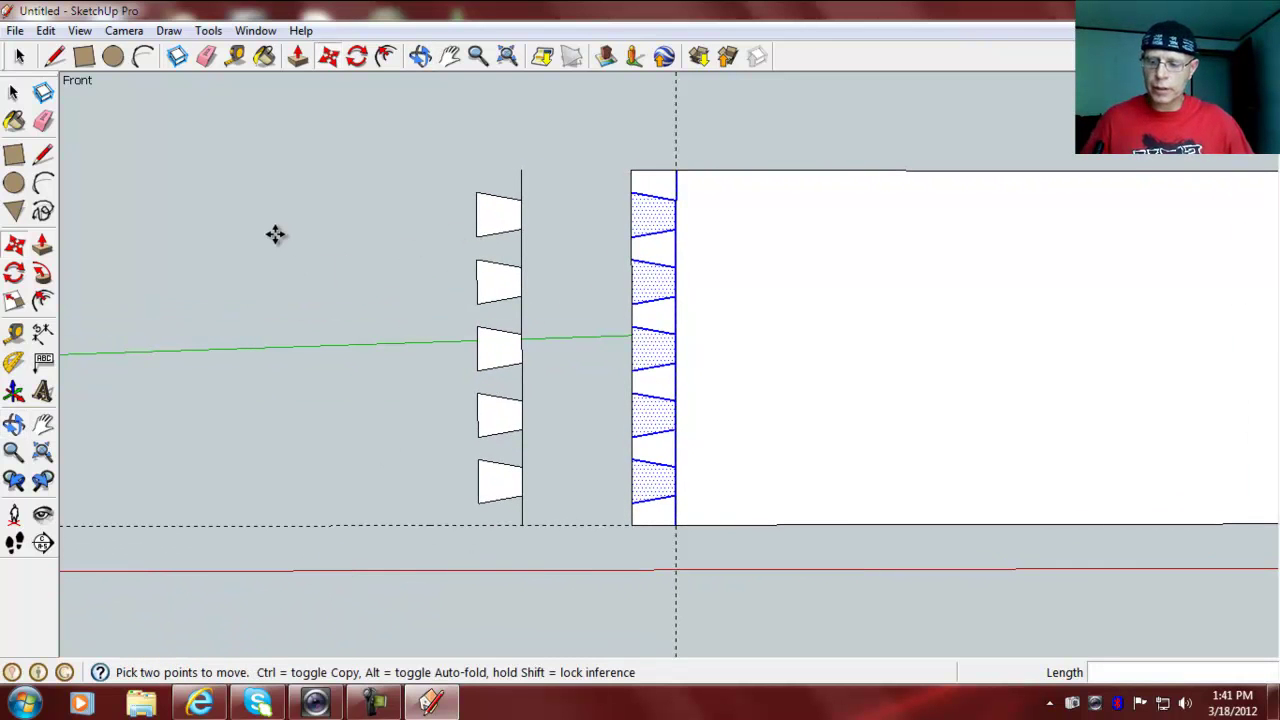
{"action": "key", "text": "ctrl+t"}
Step: Copy the freestanding dovetail profile about 1 39/64 inches to the left, keeping its lower endpoint on the horizontal guide
{"action": "key", "text": "space"}
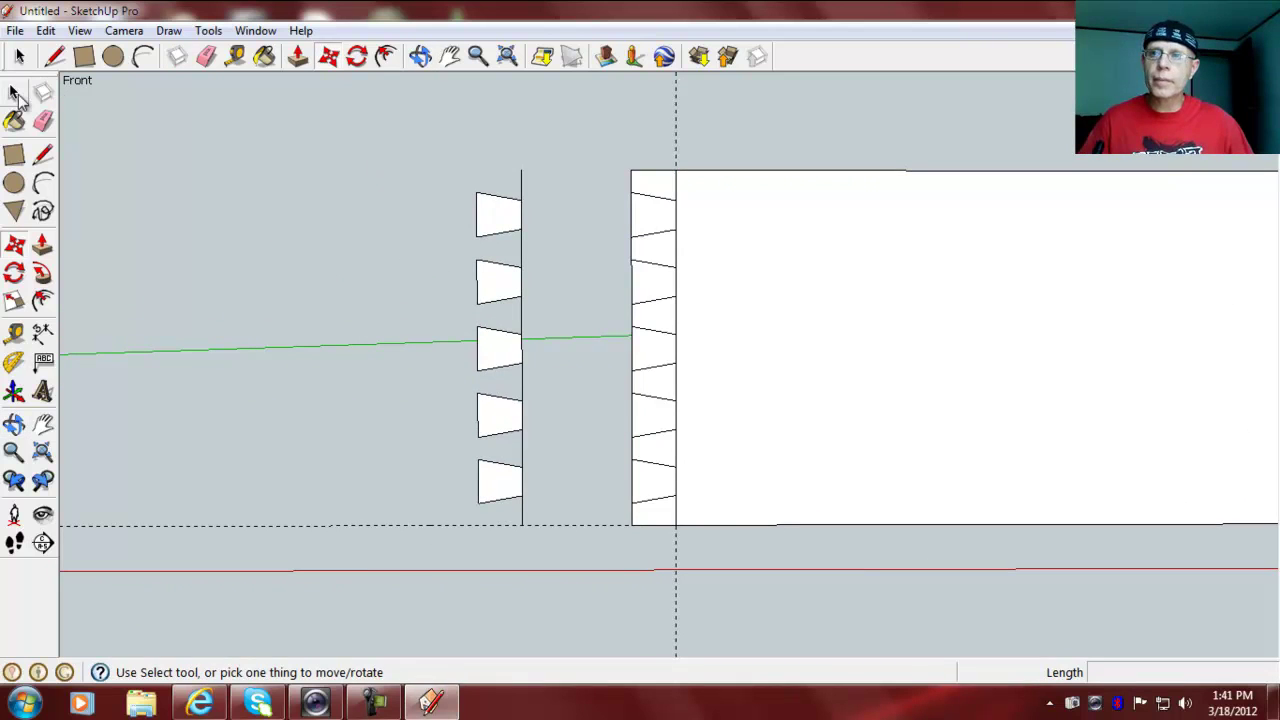
{"action": "left_click_drag", "start_coordinate": [389, 149], "coordinate": [580, 597]}
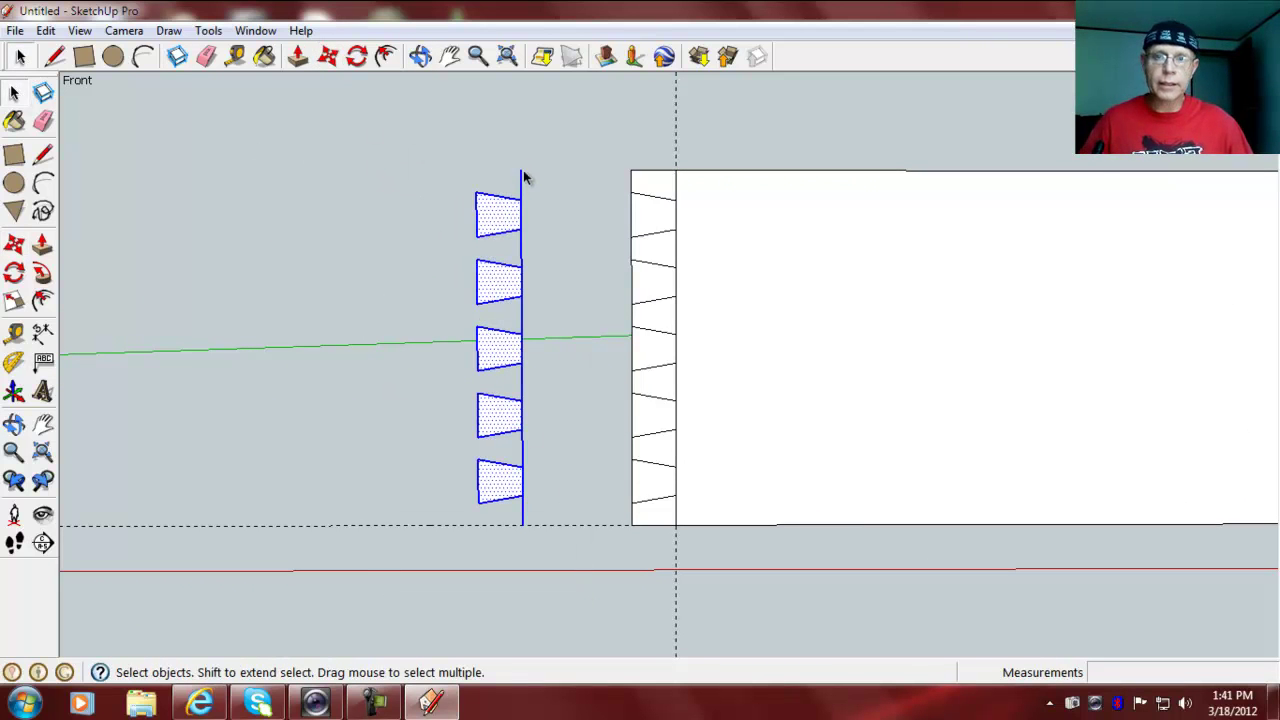
{"action": "left_click", "coordinate": [14, 244]}
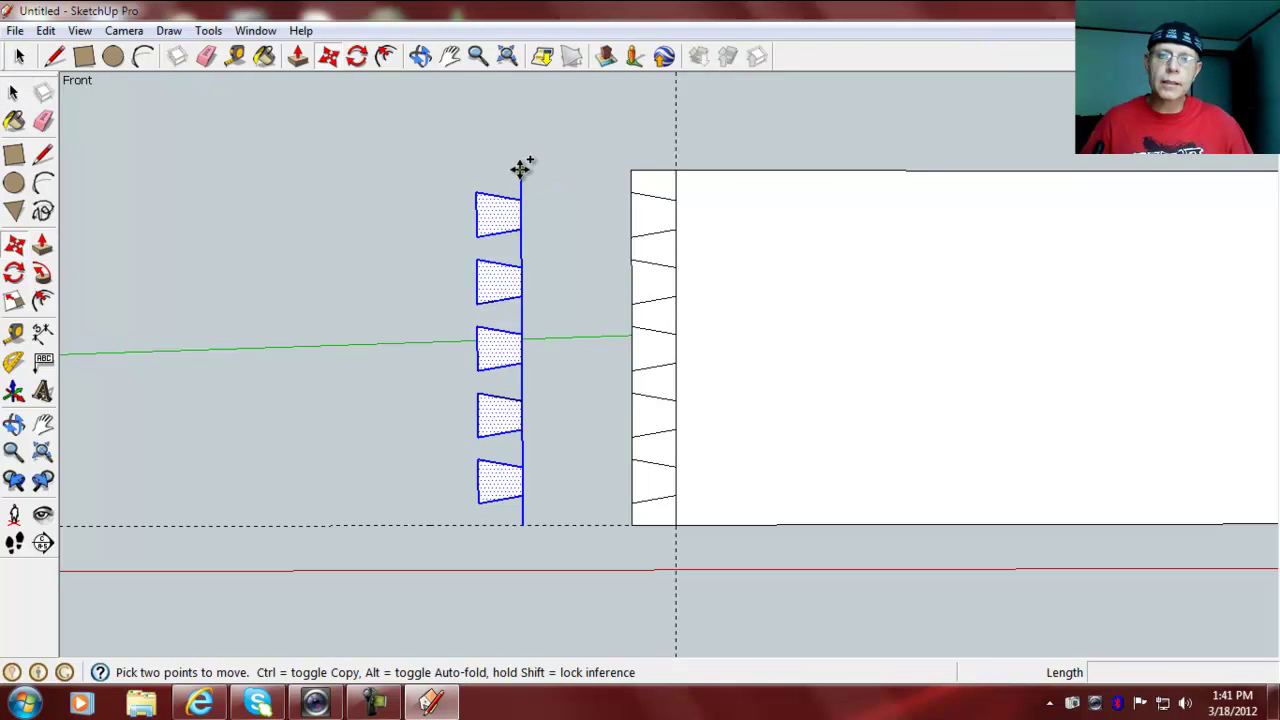
{"action": "left_click", "coordinate": [520, 170]}
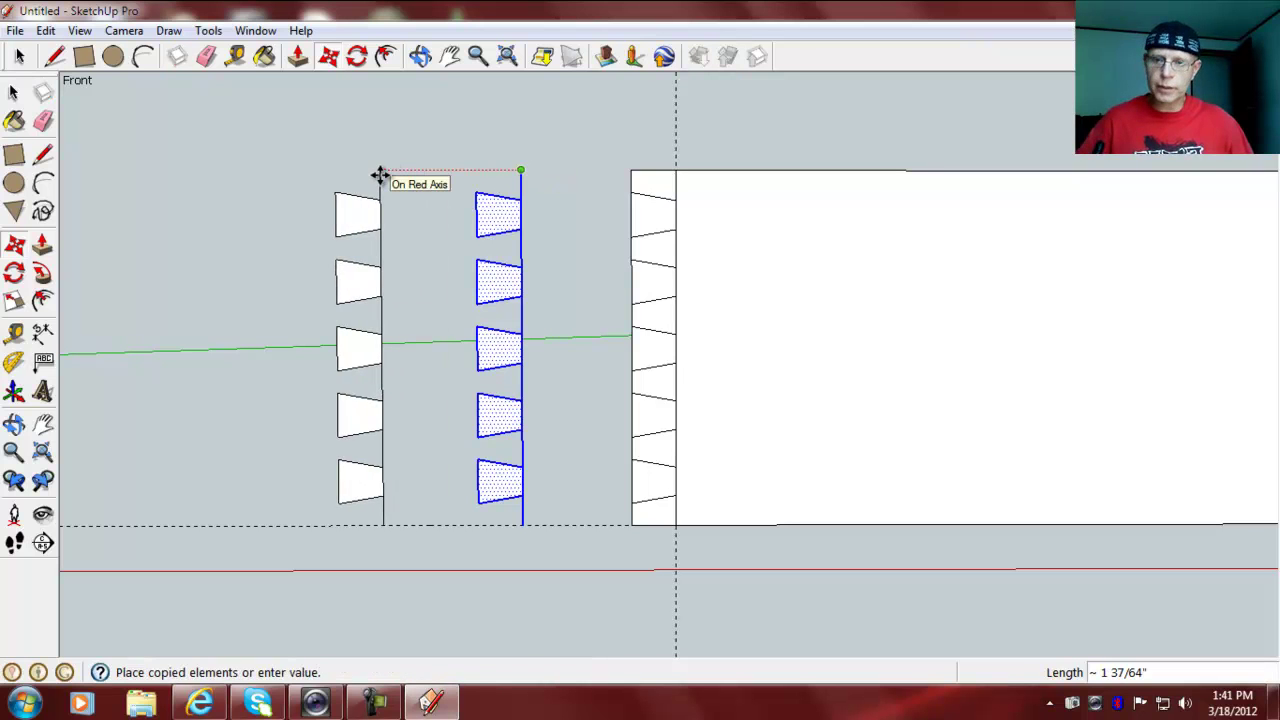
{"action": "key", "text": "Escape"}
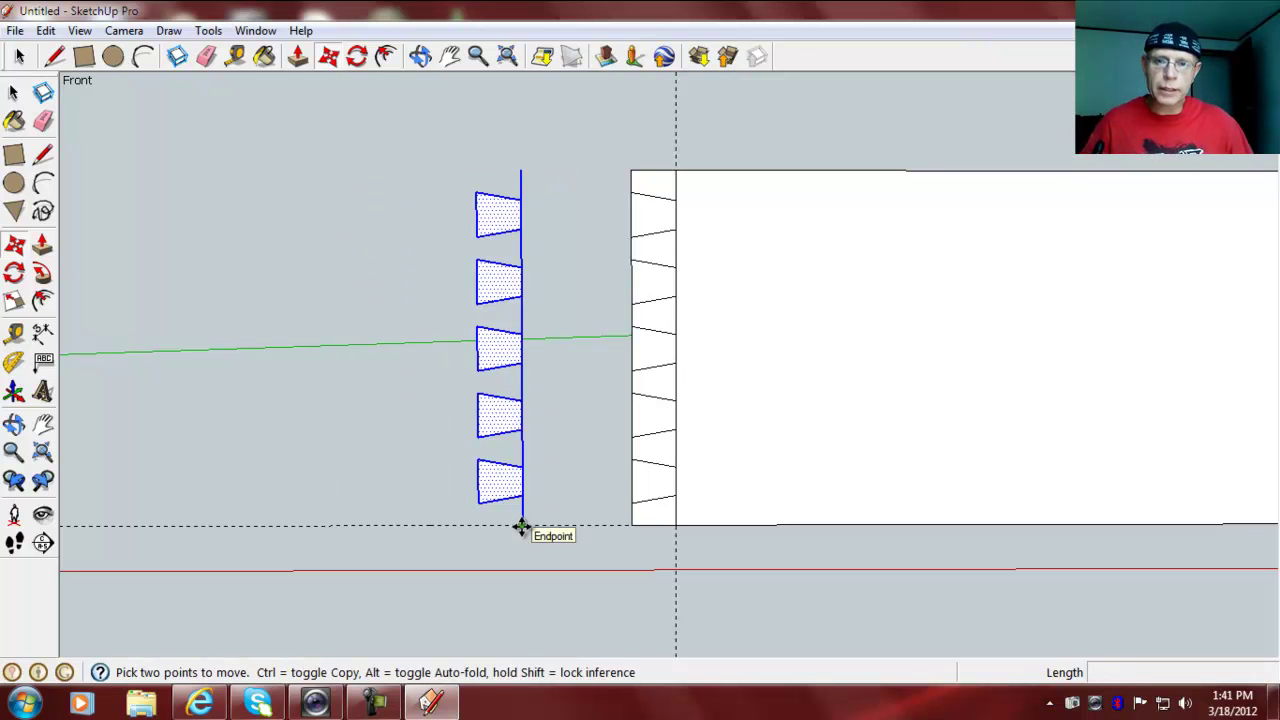
{"action": "left_click", "coordinate": [521, 525]}
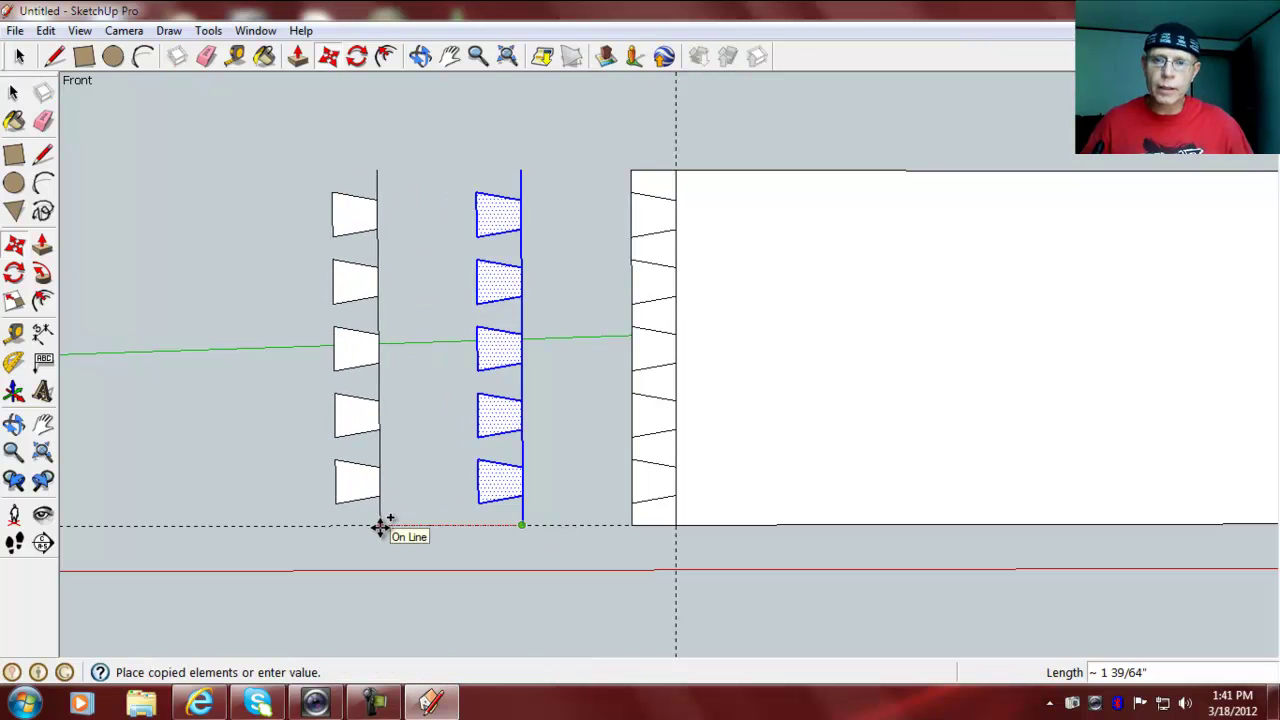
{"action": "left_click", "coordinate": [380, 527]}
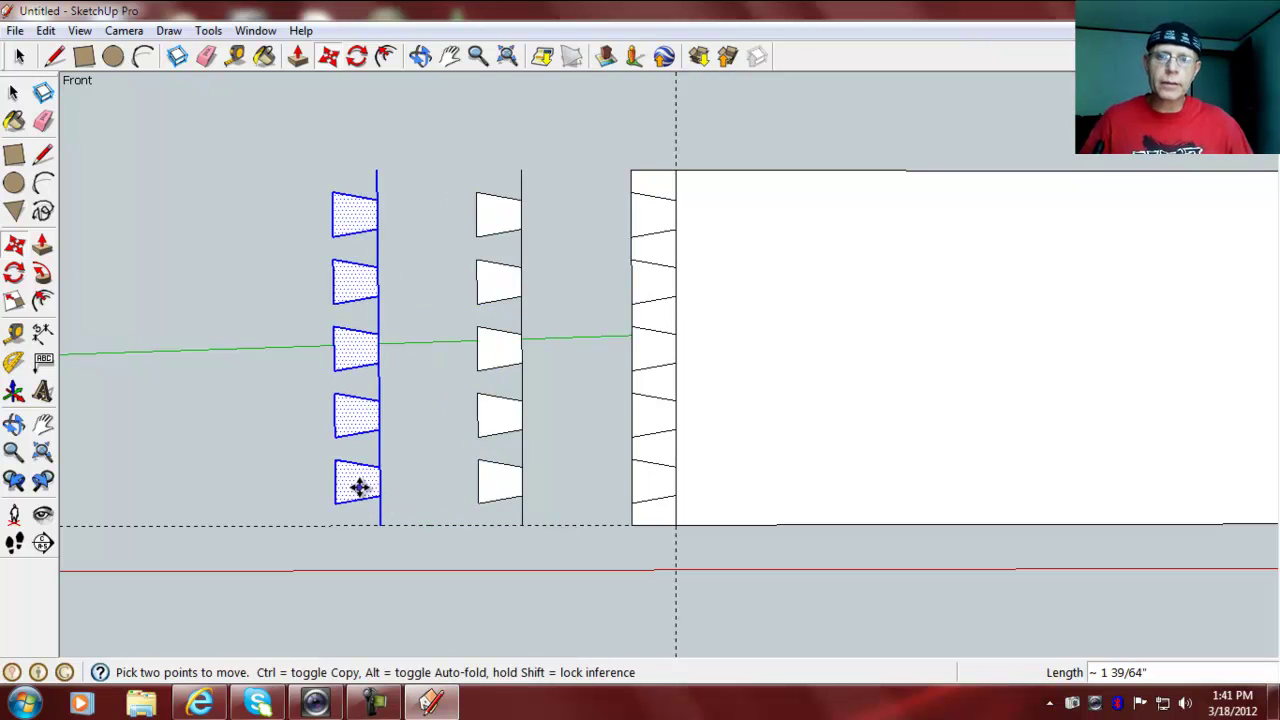
Step: Flip the new leftmost profile along the red direction so its tails point right, and deselect it
{"action": "right_click", "coordinate": [360, 487]}
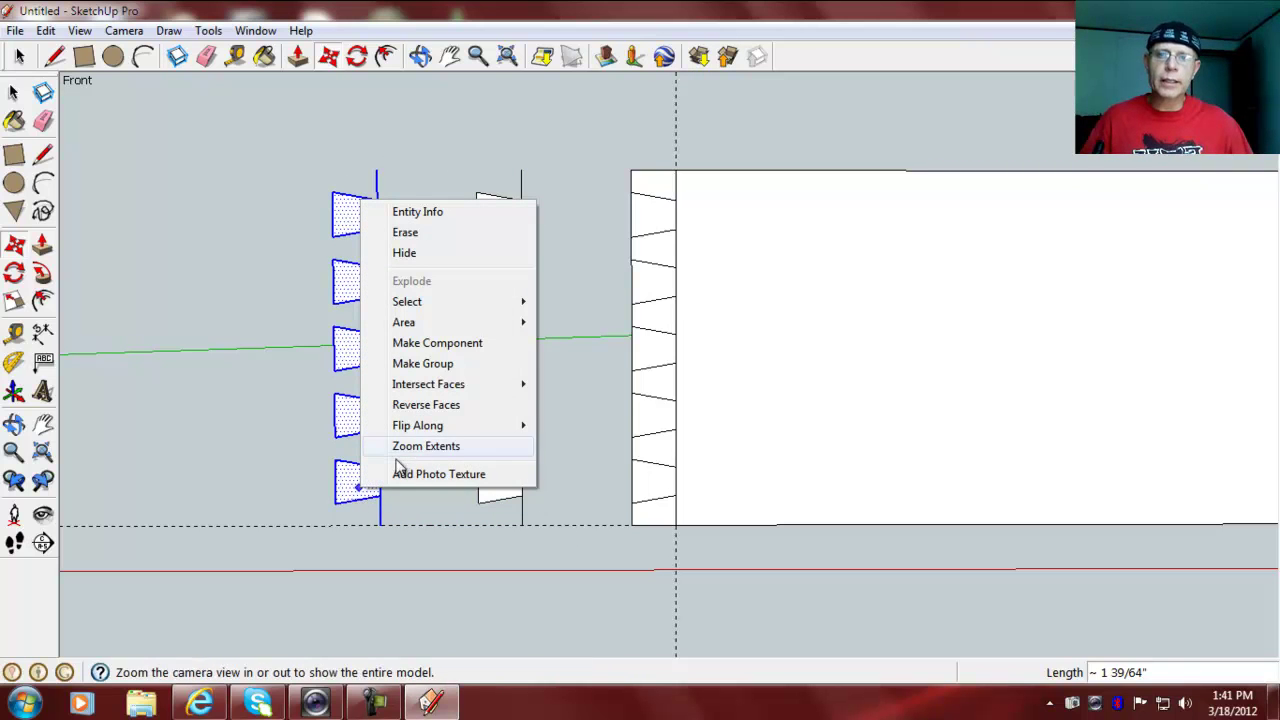
{"action": "mouse_move", "coordinate": [512, 427]}
{"action": "left_click", "coordinate": [597, 426]}
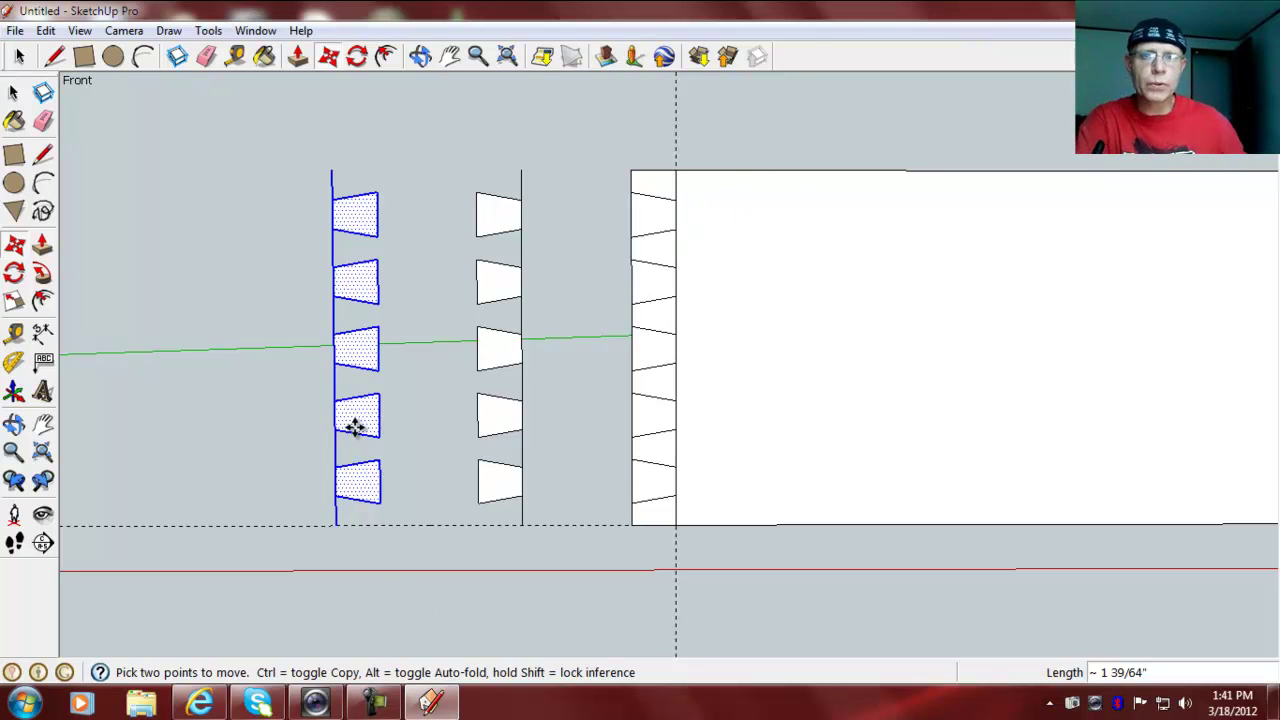
{"action": "left_click", "coordinate": [14, 92]}
{"action": "left_click", "coordinate": [508, 152]}
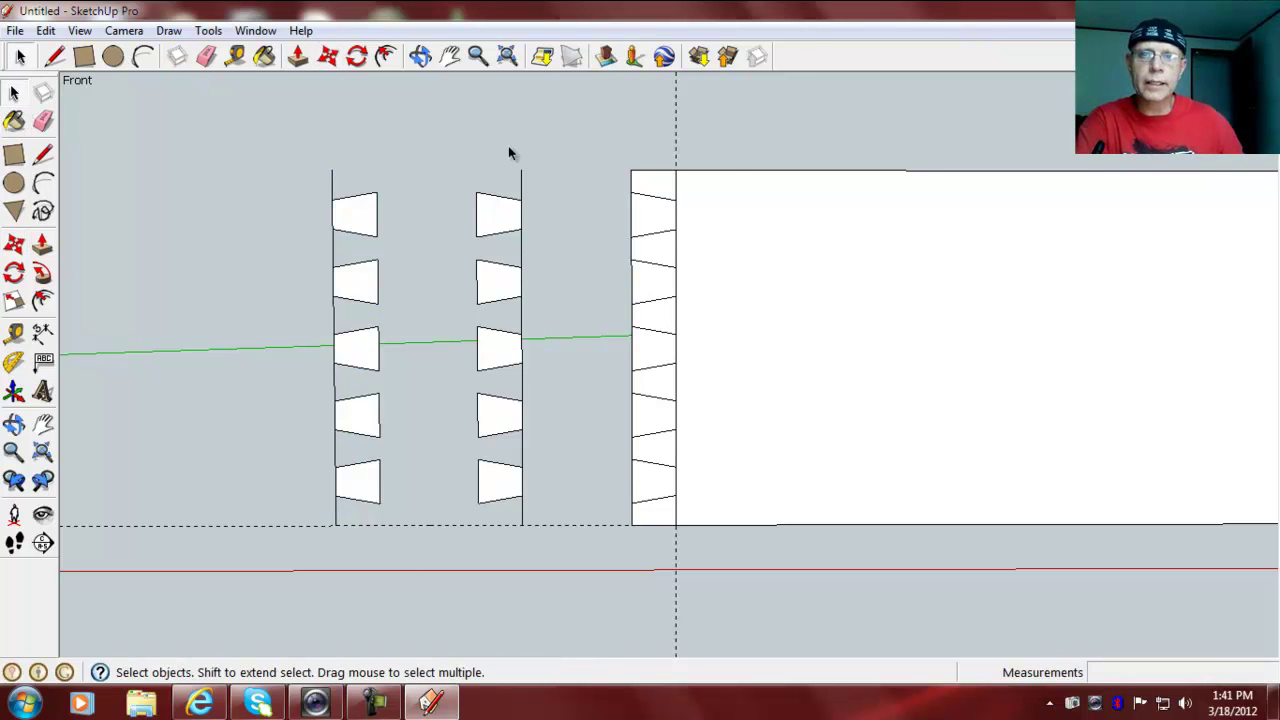
Step: Push the six waste faces around the tails through the board's 1/2 inch thickness to cut out the dovetails
{"action": "middle_click_drag", "start_coordinate": [571, 494], "coordinate": [686, 577]}
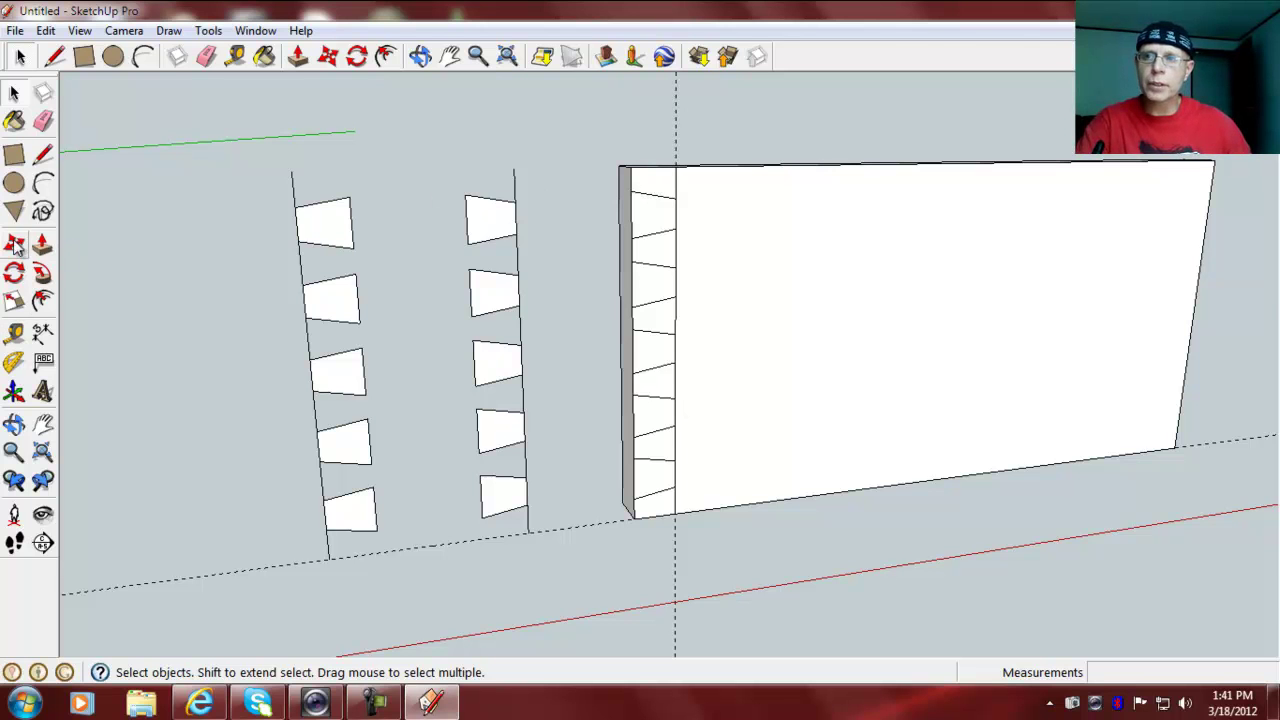
{"action": "left_click", "coordinate": [42, 244]}
{"action": "left_click_drag", "start_coordinate": [655, 190], "coordinate": [580, 223]}
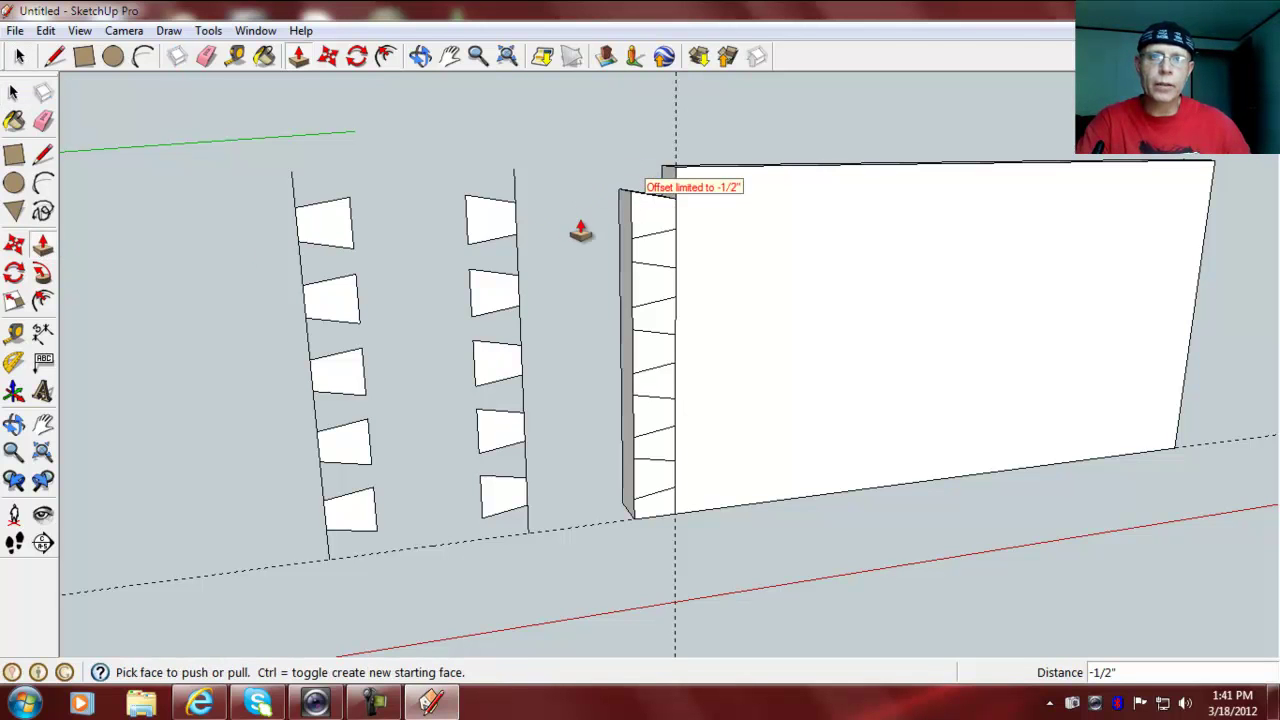
{"action": "double_click", "coordinate": [655, 255]}
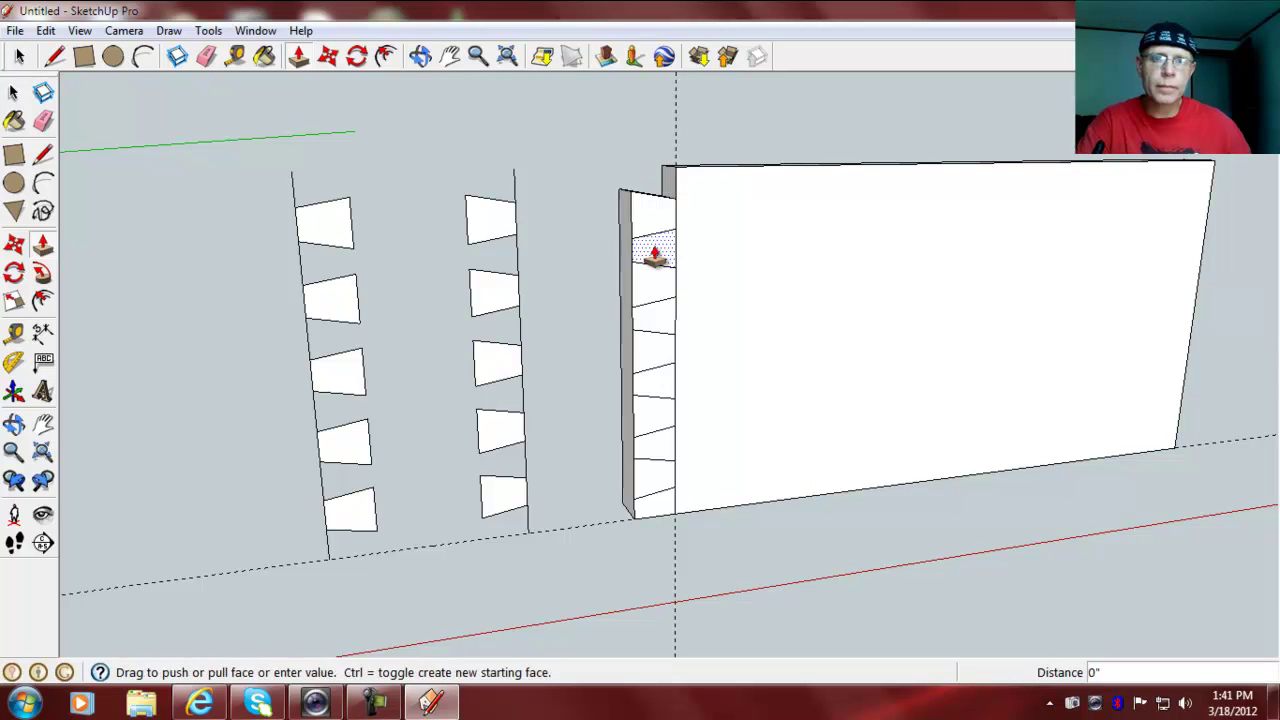
{"action": "double_click", "coordinate": [654, 389]}
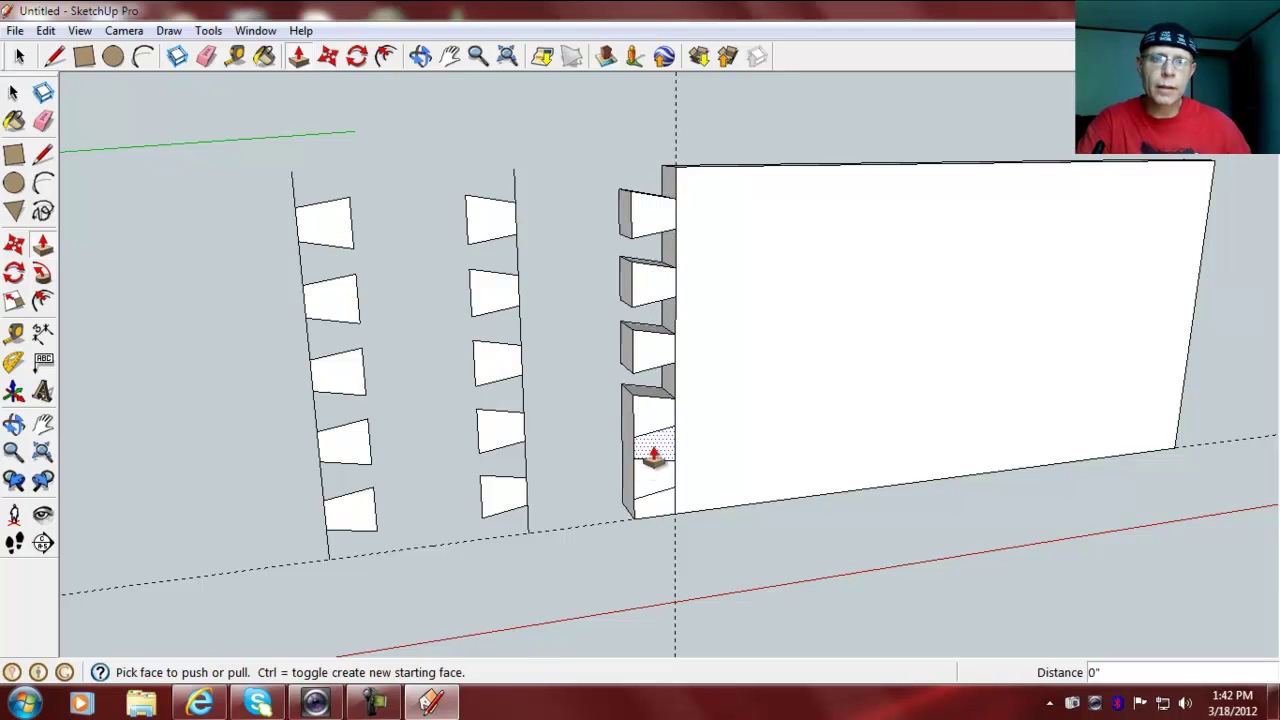
{"action": "double_click", "coordinate": [654, 460]}
{"action": "double_click", "coordinate": [650, 512]}
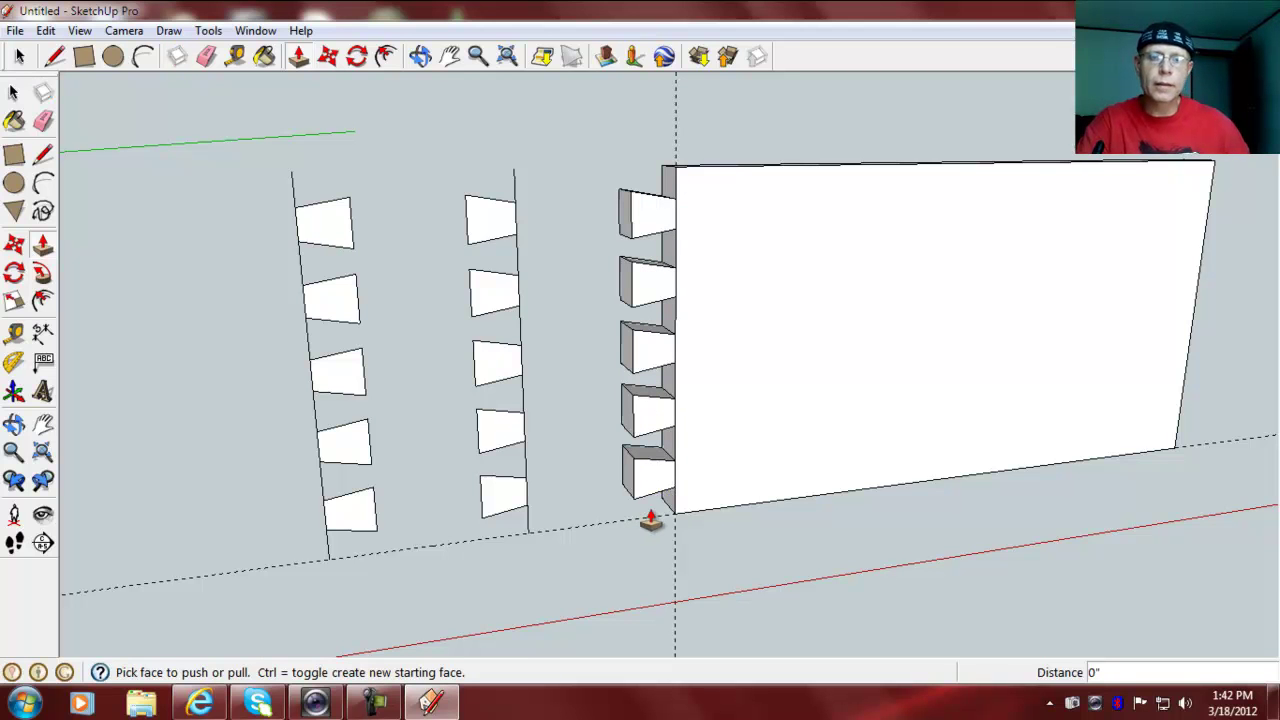
{"action": "middle_click_drag", "start_coordinate": [1050, 620], "coordinate": [874, 578]}
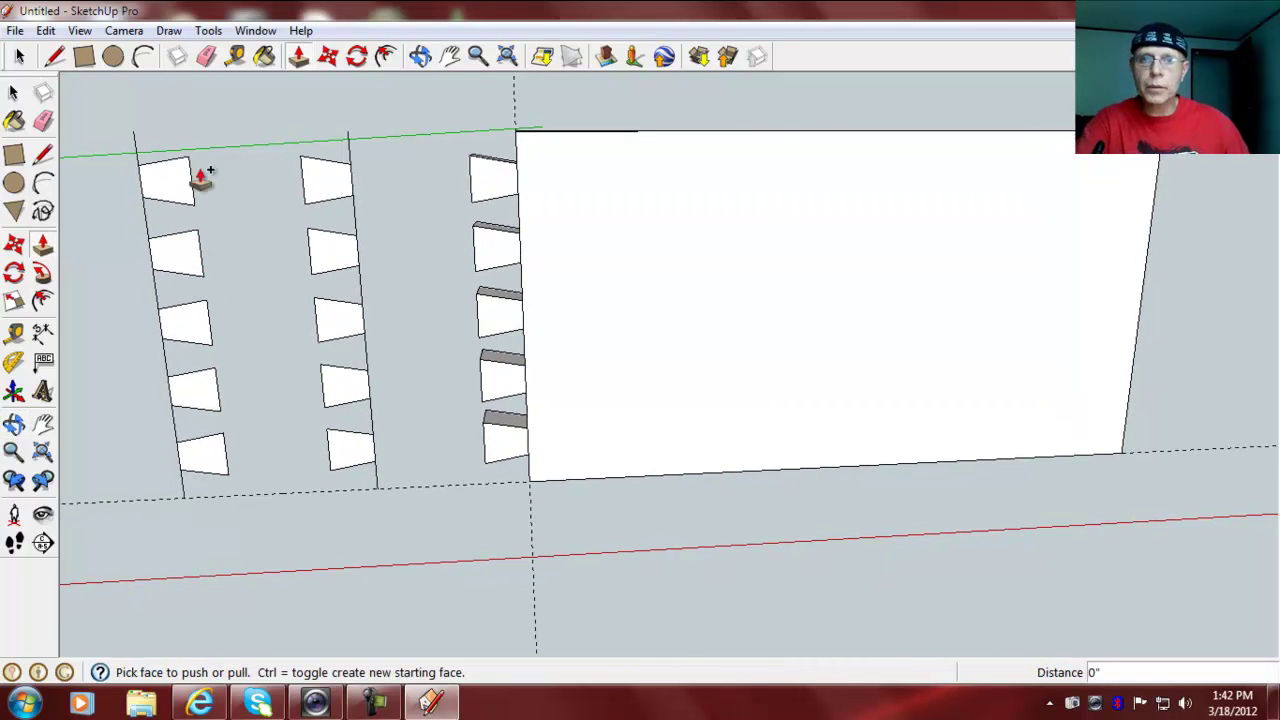
{"action": "middle_click_drag", "start_coordinate": [1114, 583], "coordinate": [1038, 572]}
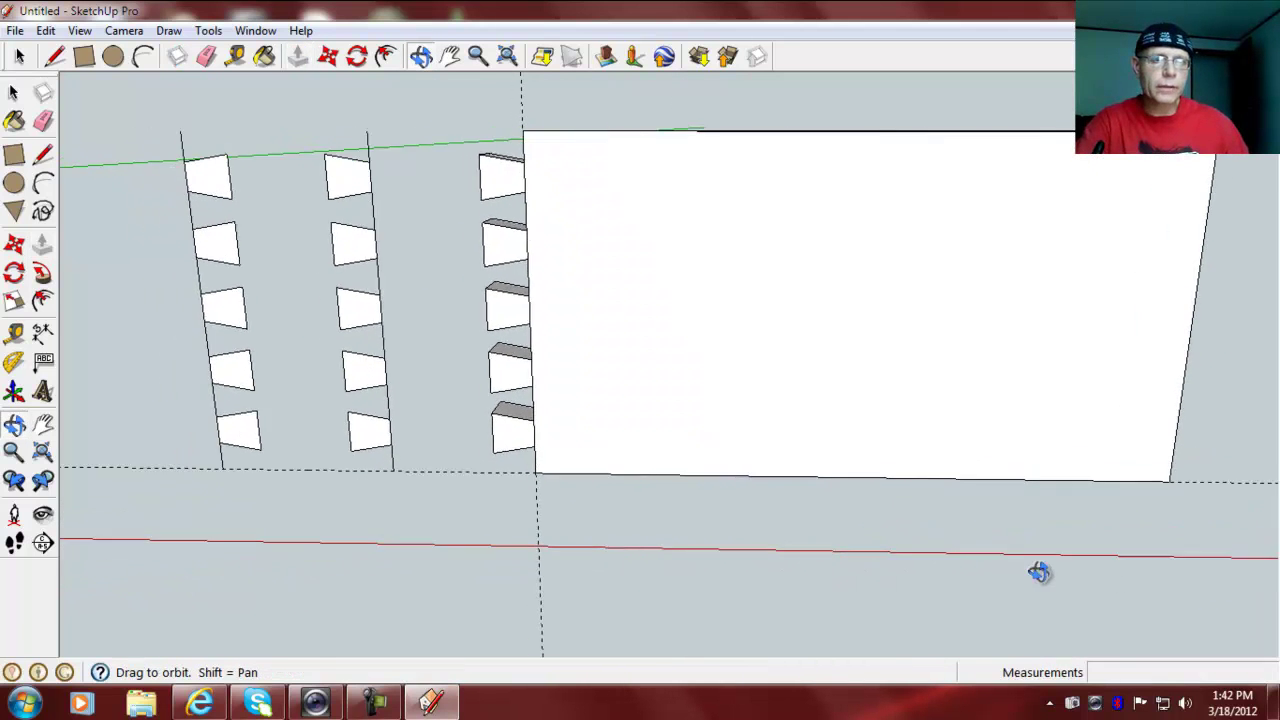
Step: Place a vertical guide 0.5 inch in from the right end of the dovetailed board
{"action": "left_click", "coordinate": [13, 332]}
{"action": "left_click", "coordinate": [1211, 291]}
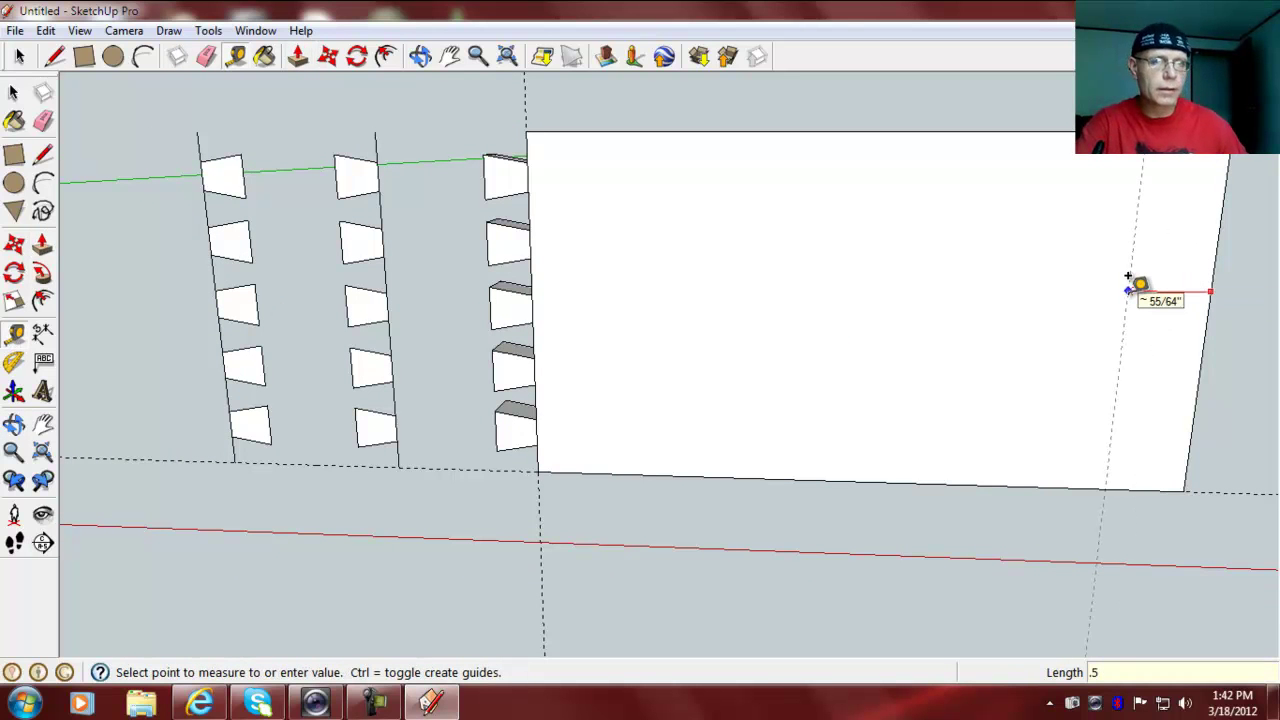
{"action": "type", "text": ".5"}
{"action": "key", "text": "Return"}
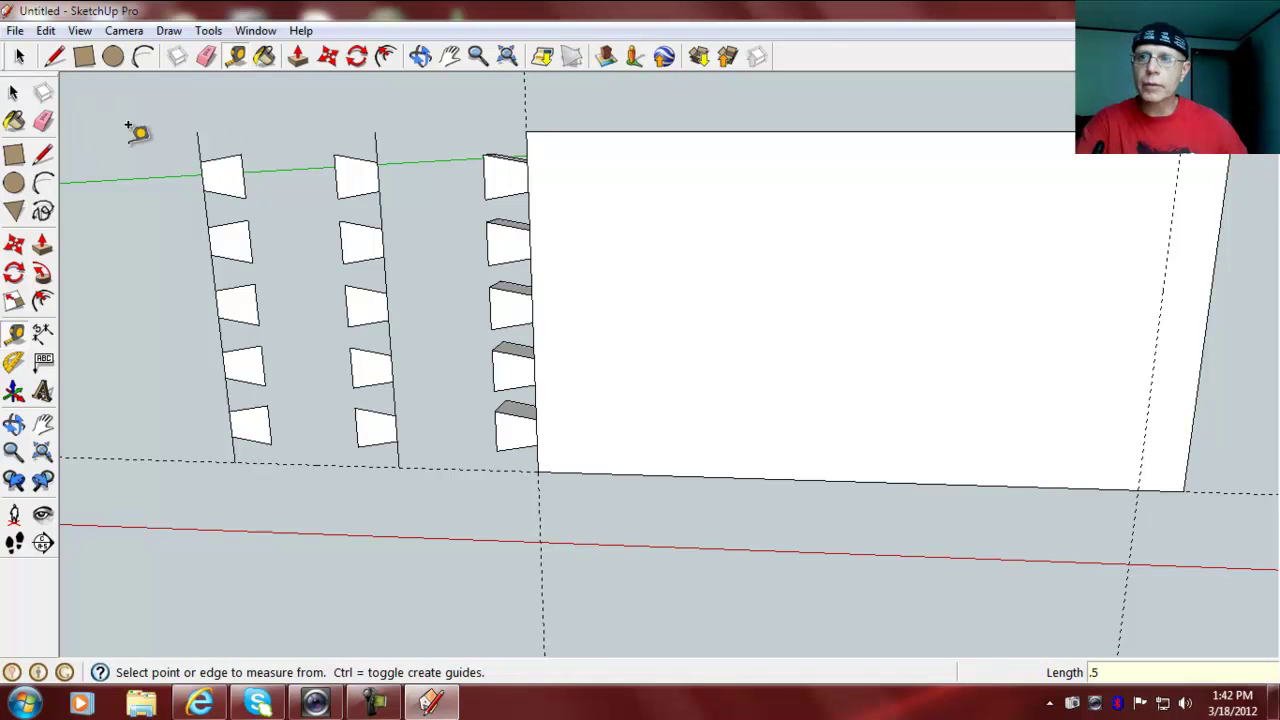
Step: Copy the mirrored leftmost profile from its top endpoint to where the new guide meets the board's top edge, and clear the selection
{"action": "left_click", "coordinate": [14, 92]}
{"action": "left_click_drag", "start_coordinate": [155, 105], "coordinate": [305, 541]}
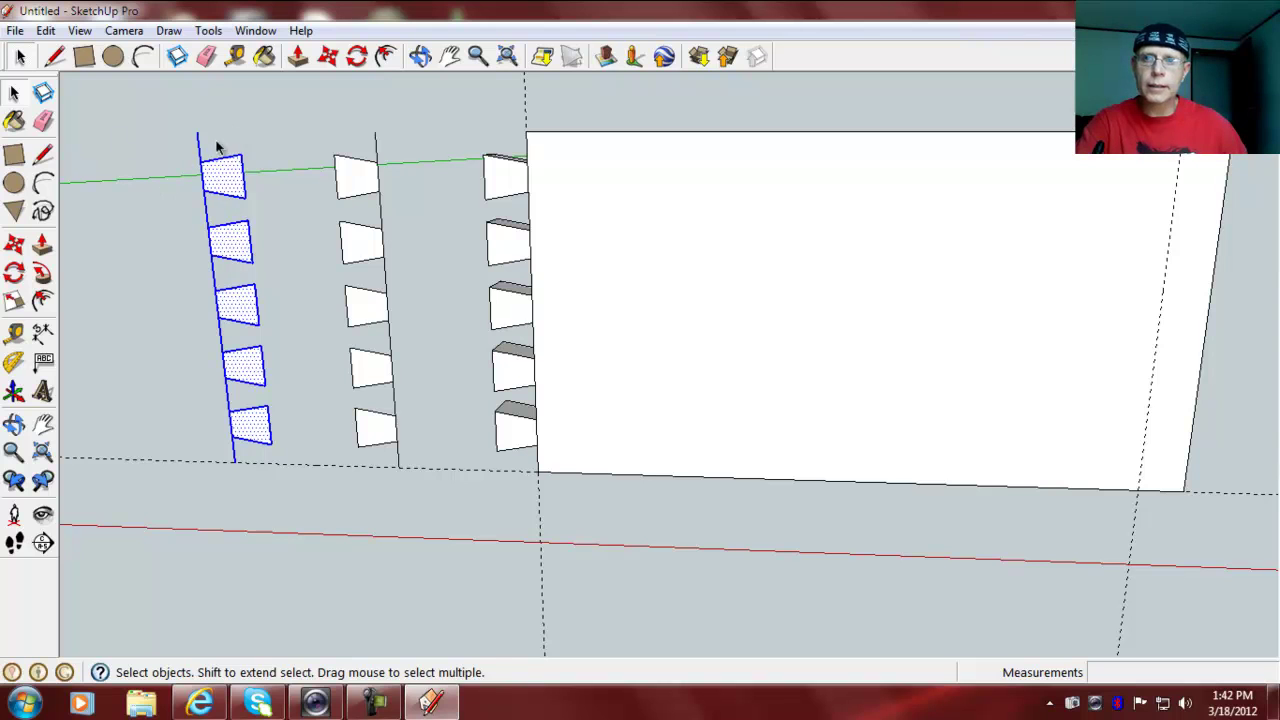
{"action": "left_click", "coordinate": [14, 243]}
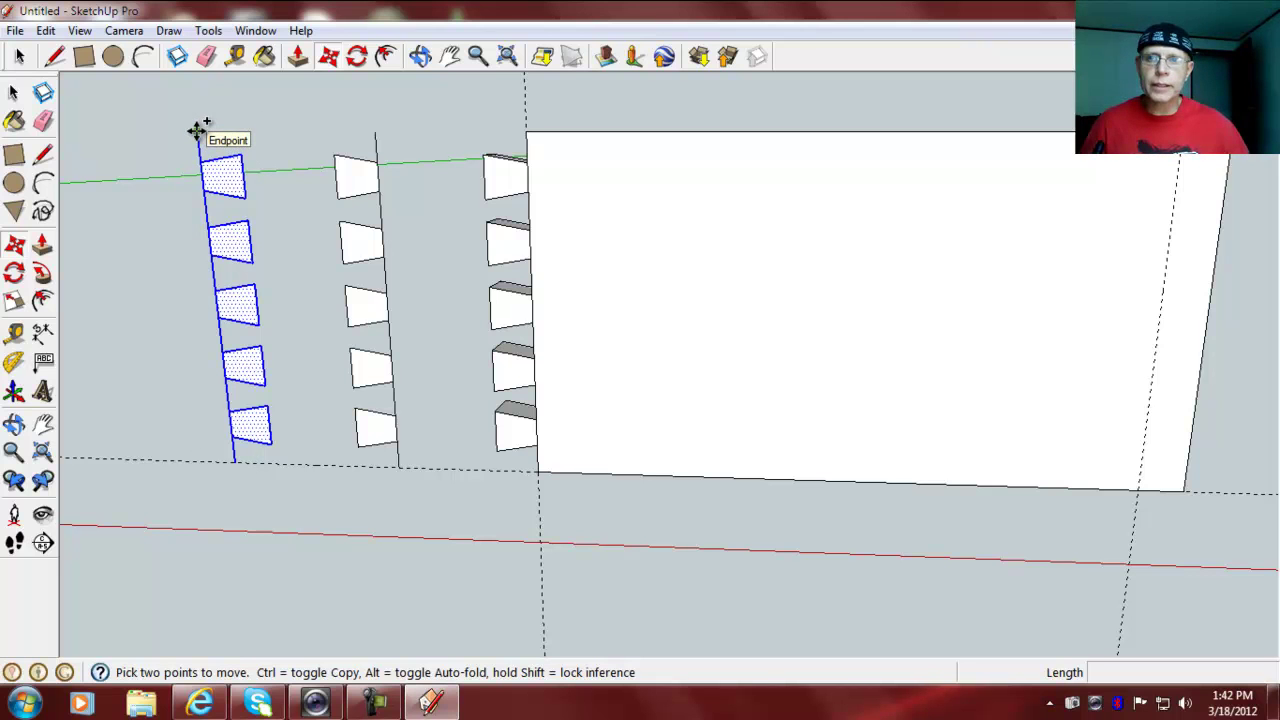
{"action": "key", "text": "ctrl"}
{"action": "left_click", "coordinate": [197, 131]}
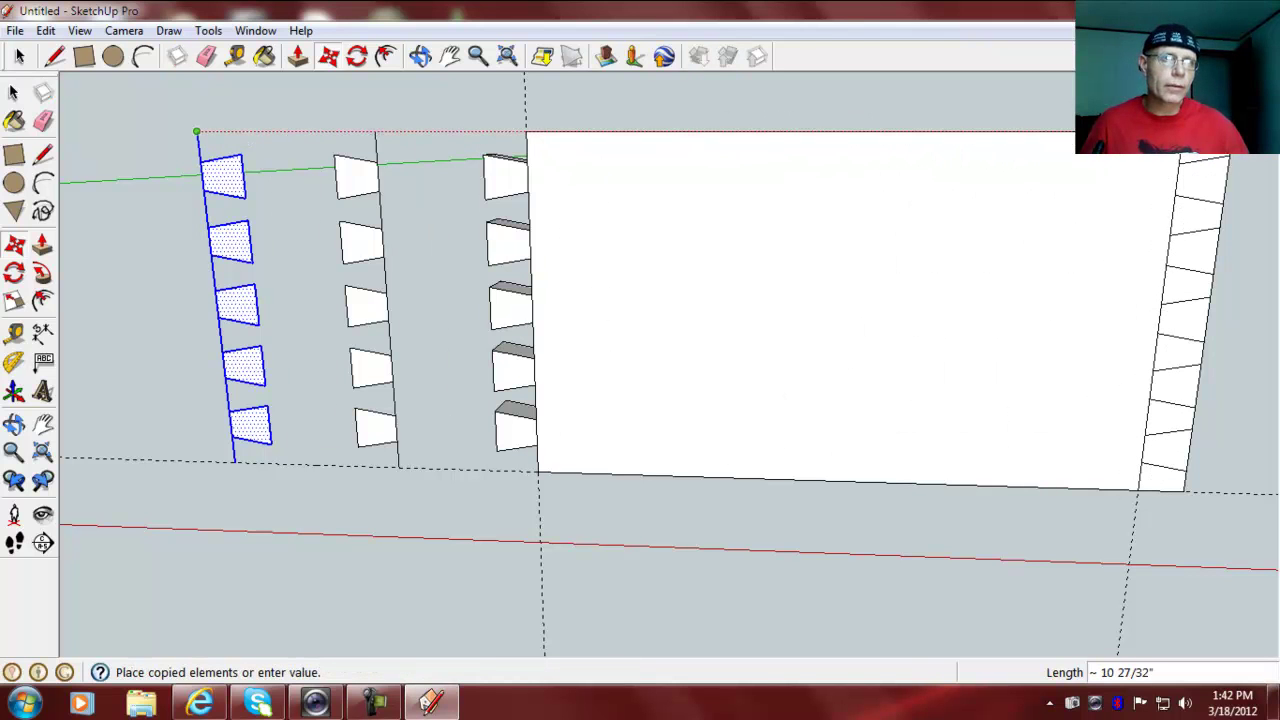
{"action": "left_click", "coordinate": [1178, 157]}
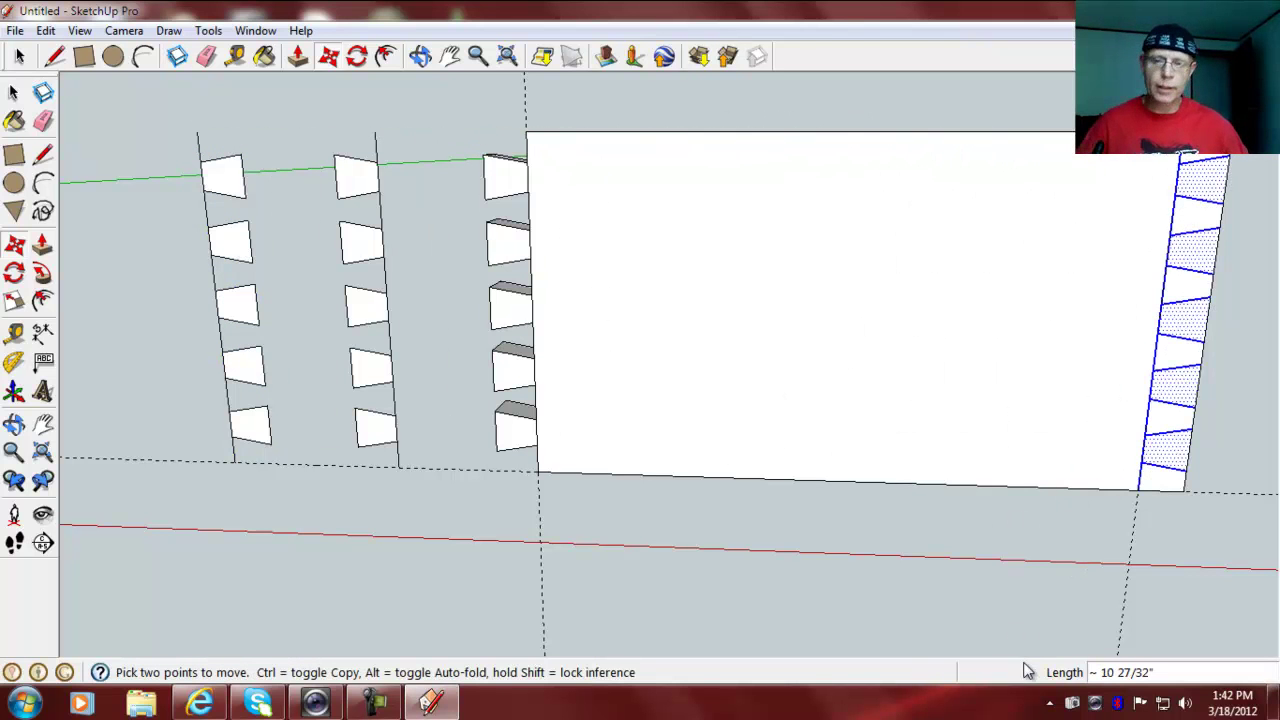
{"action": "middle_click_drag", "start_coordinate": [1137, 629], "coordinate": [1120, 617]}
{"action": "key", "text": "ctrl+t"}
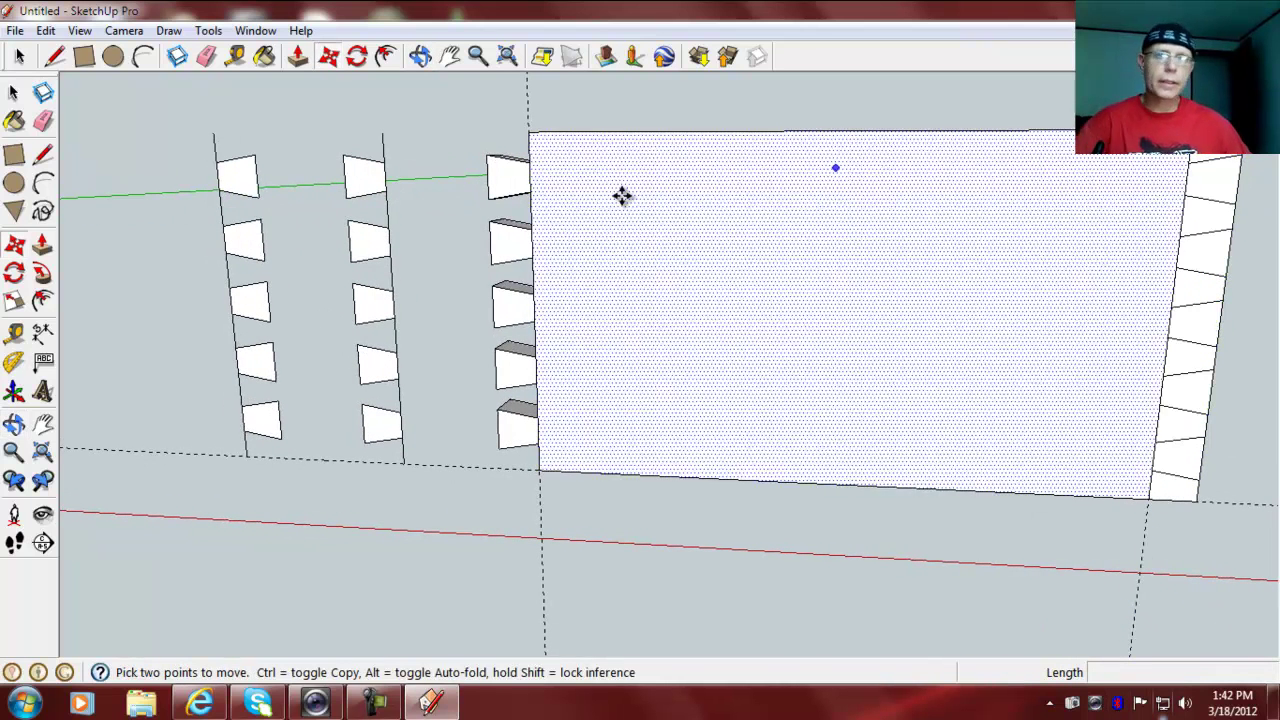
Step: Push the six waste faces around the tails on the board's right end through its 1/2 inch thickness
{"action": "left_click", "coordinate": [42, 245]}
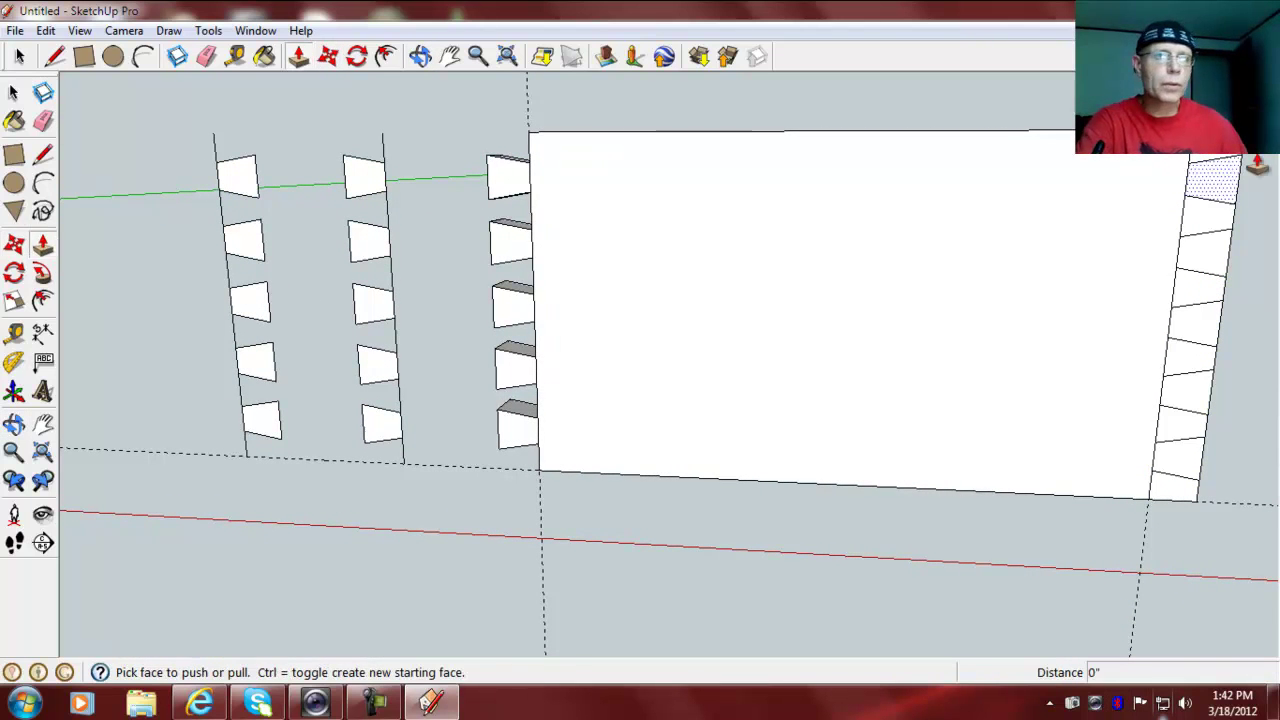
{"action": "middle_click_drag", "start_coordinate": [1251, 291], "coordinate": [991, 234]}
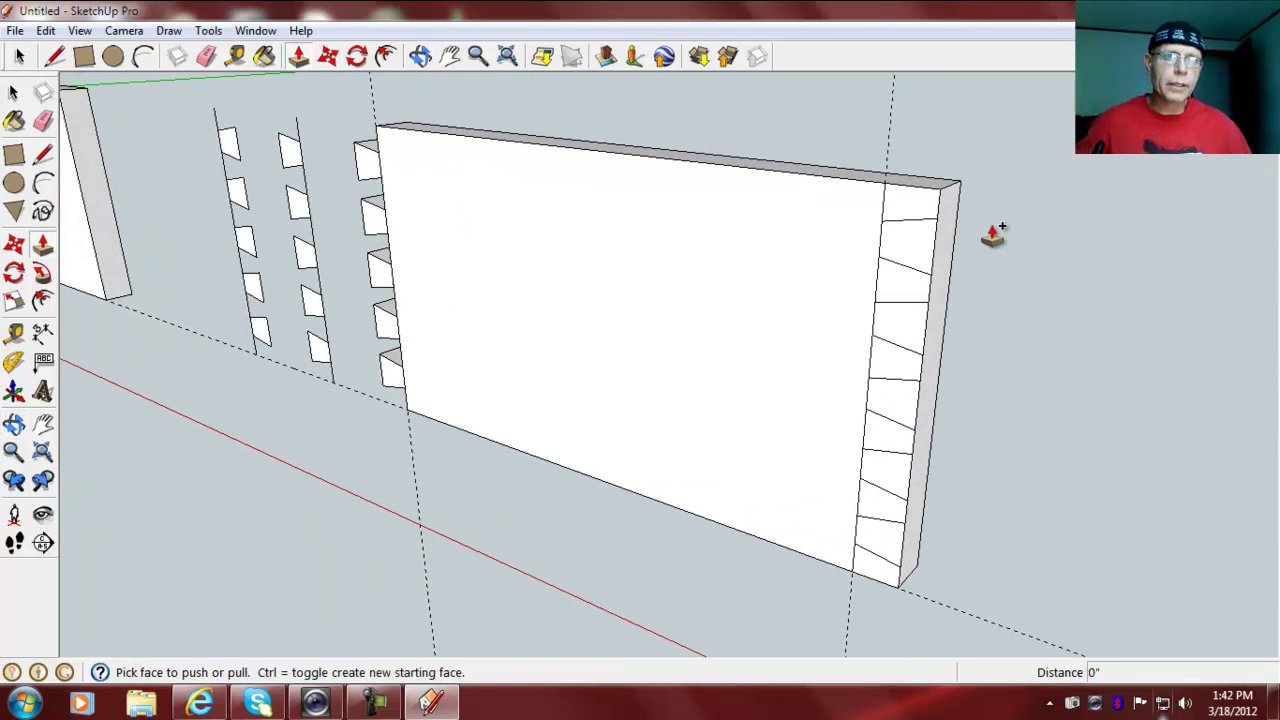
{"action": "left_click", "coordinate": [918, 206]}
{"action": "key", "text": "Escape"}
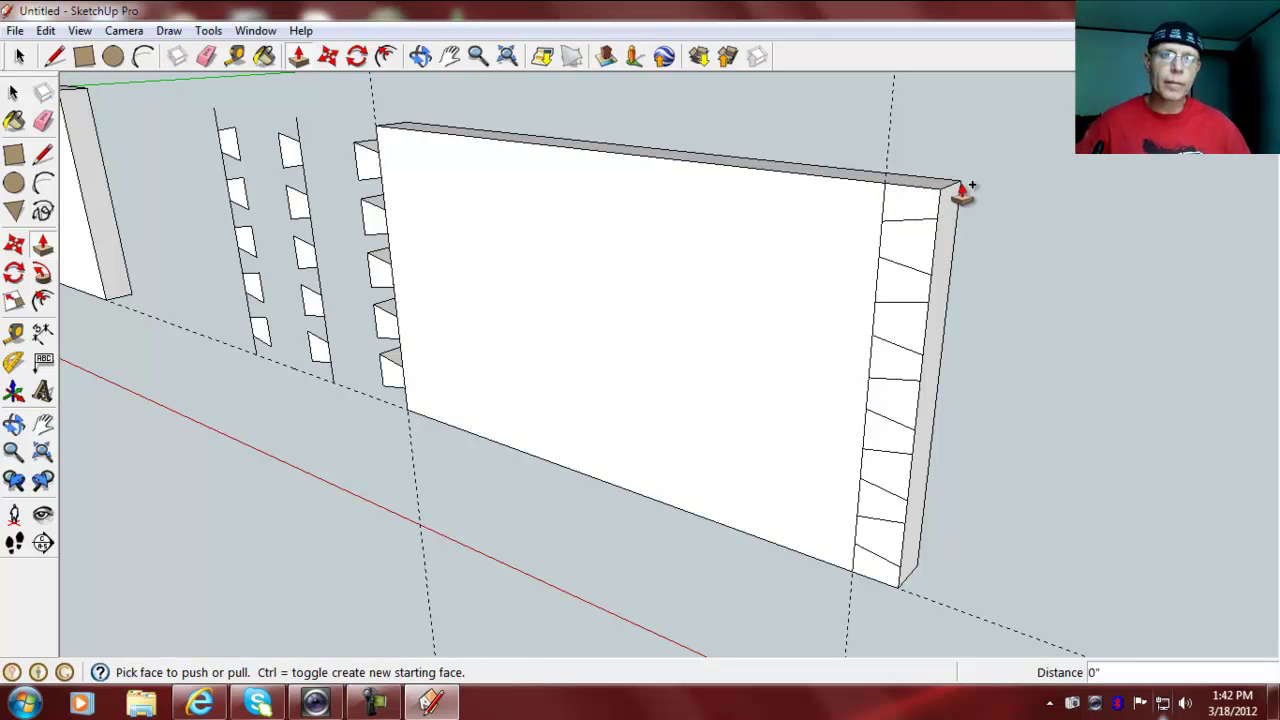
{"action": "left_click", "coordinate": [906, 208]}
{"action": "left_click", "coordinate": [1000, 200]}
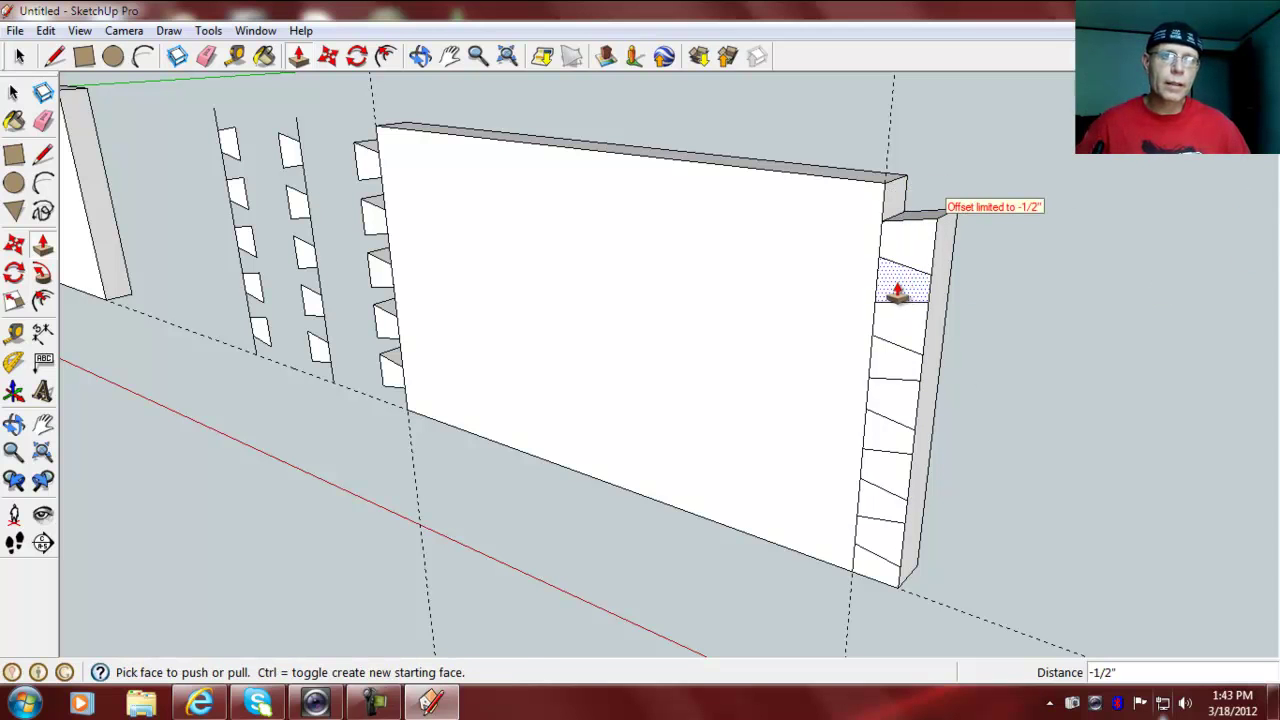
{"action": "double_click", "coordinate": [894, 290]}
{"action": "double_click", "coordinate": [897, 345]}
{"action": "double_click", "coordinate": [886, 385]}
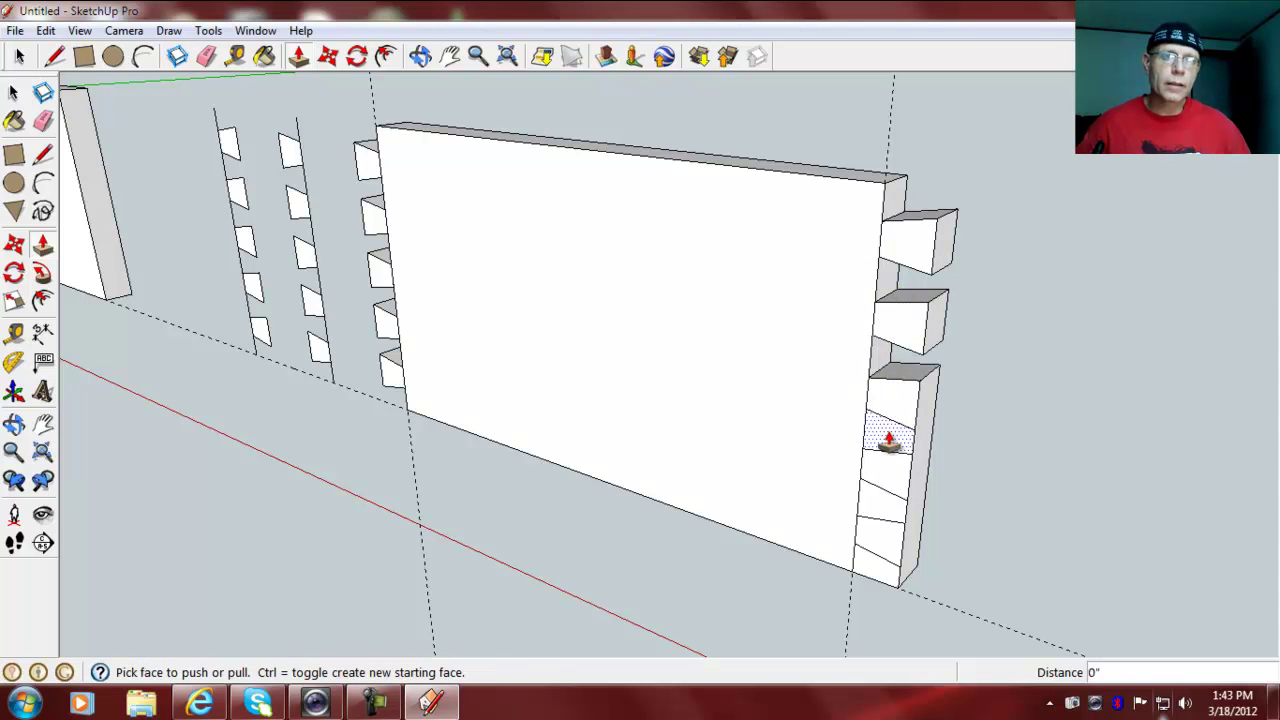
{"action": "double_click", "coordinate": [868, 510]}
{"action": "double_click", "coordinate": [876, 575]}
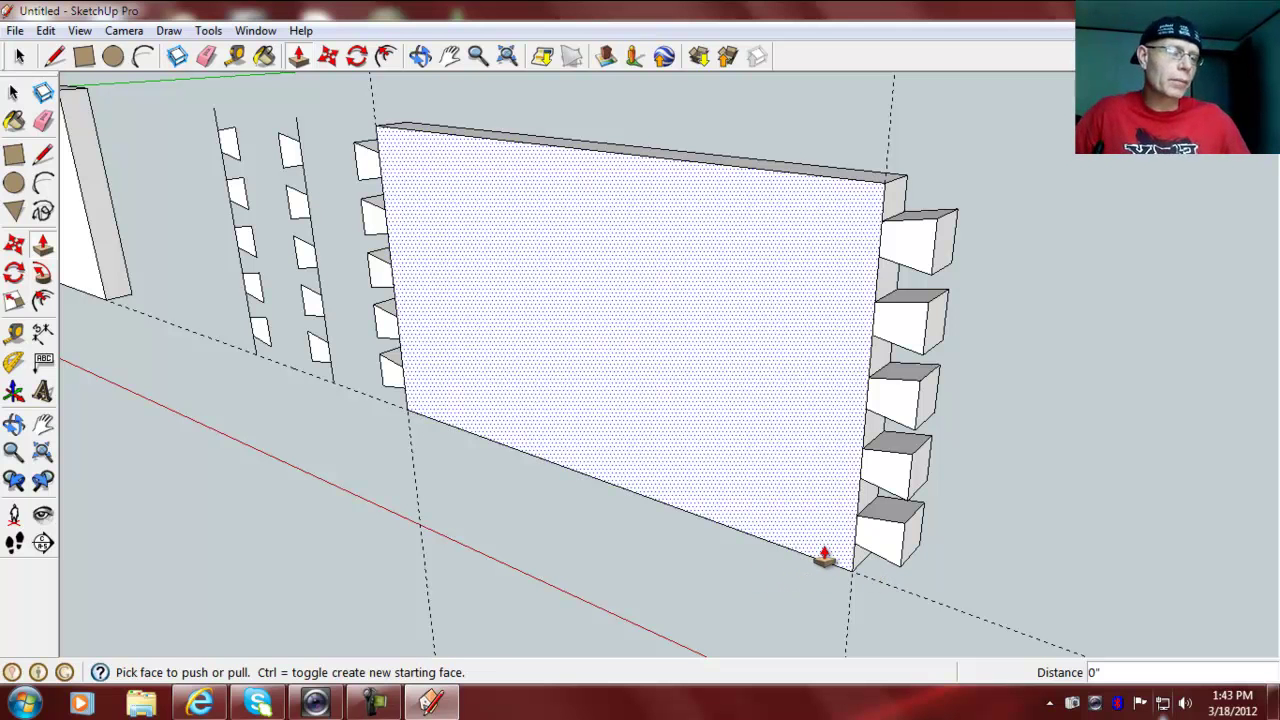
{"action": "double_click", "coordinate": [750, 507]}
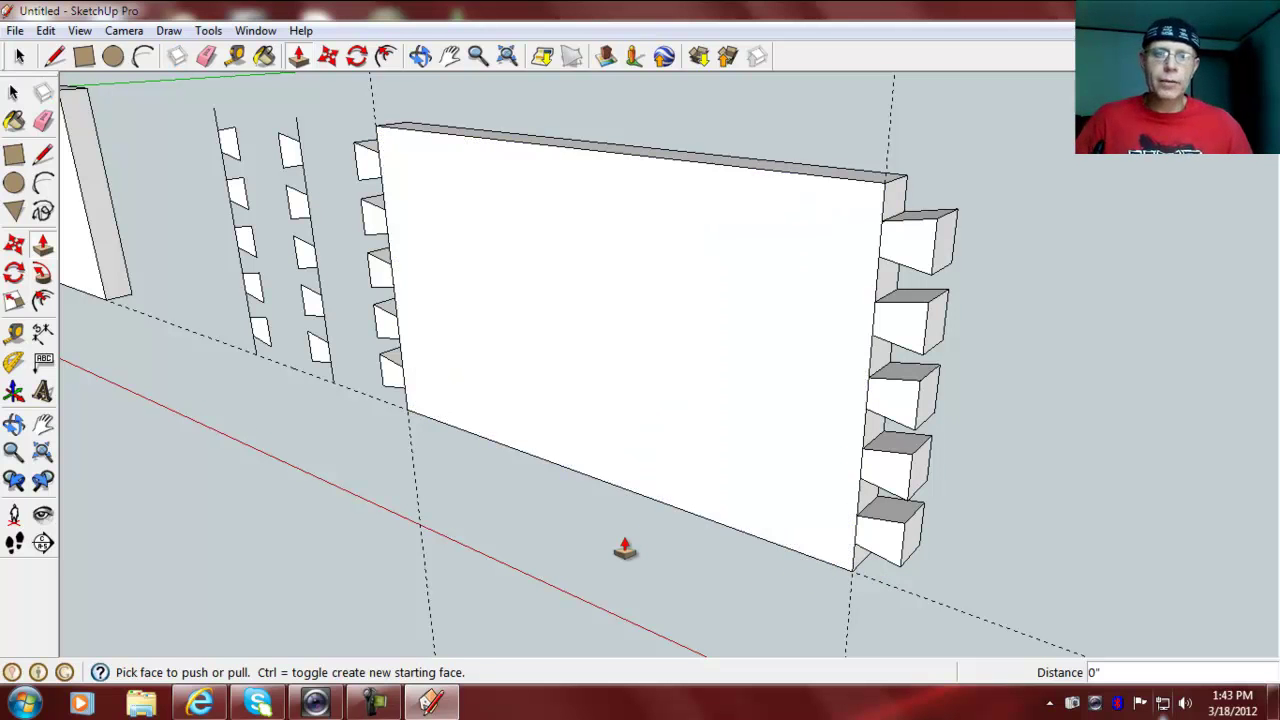
Step: Delete the two vertical guides at the ends of the dovetailed board
{"action": "scroll", "coordinate": [614, 543], "scroll_direction": "down", "scroll_amount": 3}
{"action": "scroll", "coordinate": [523, 606], "scroll_direction": "up", "scroll_amount": 3}
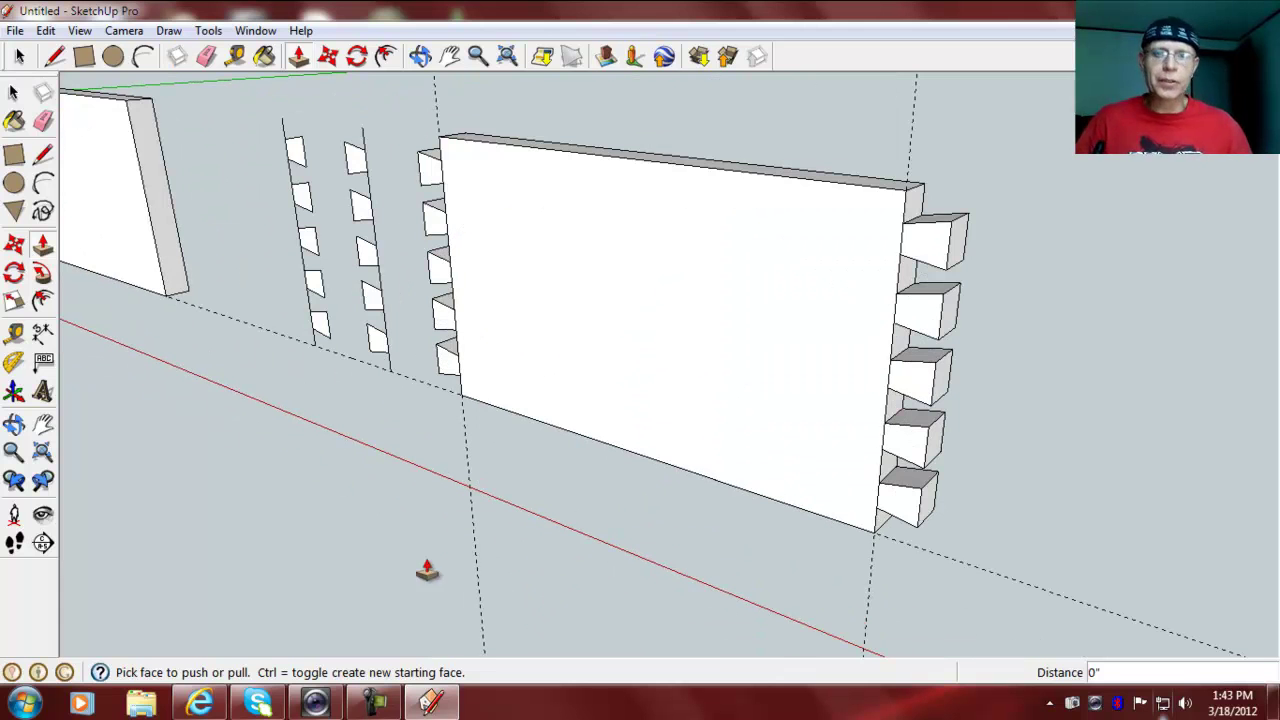
{"action": "middle_click_drag", "start_coordinate": [523, 563], "coordinate": [791, 560]}
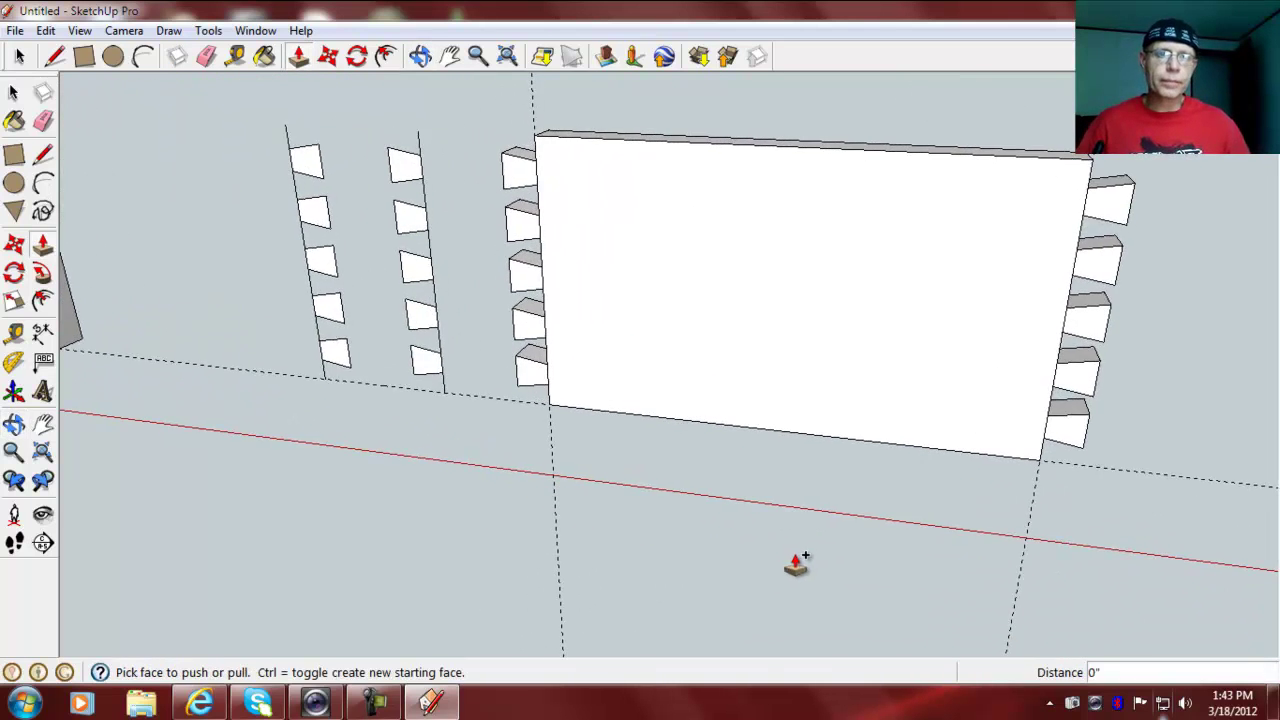
{"action": "scroll", "coordinate": [791, 560], "scroll_direction": "down", "scroll_amount": 3}
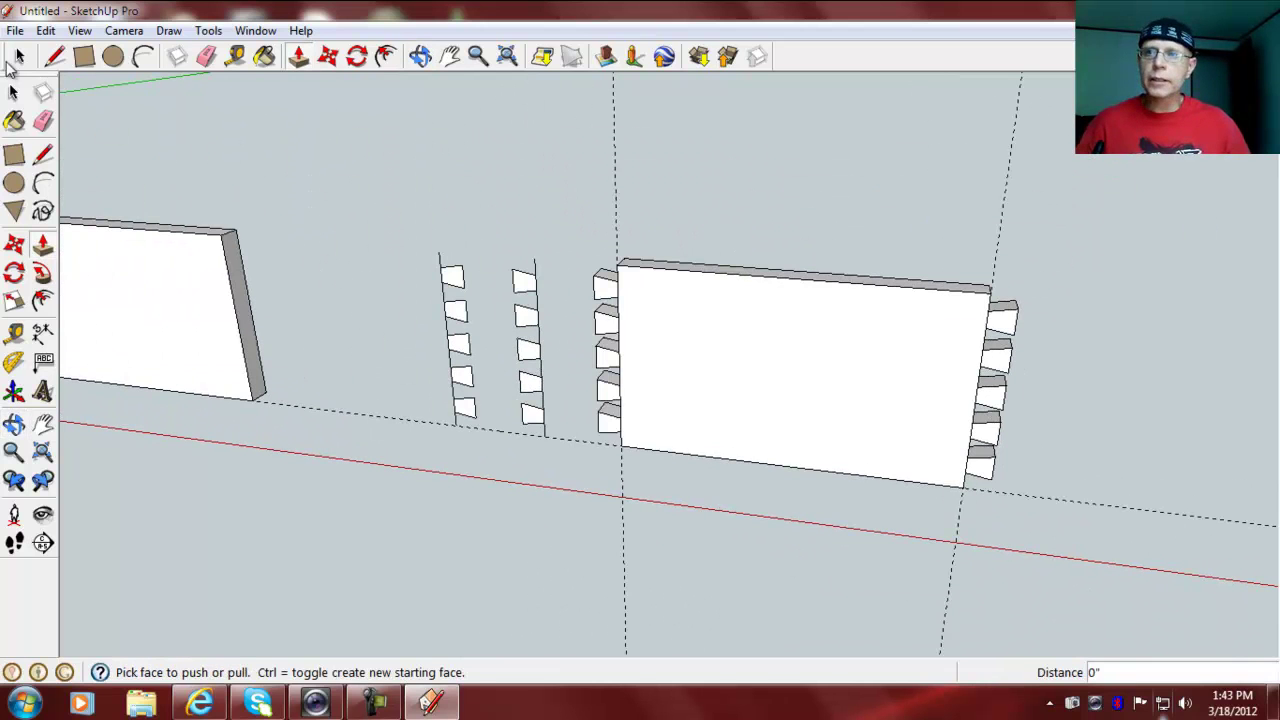
{"action": "left_click", "coordinate": [20, 57]}
{"action": "left_click_drag", "start_coordinate": [709, 195], "coordinate": [560, 155]}
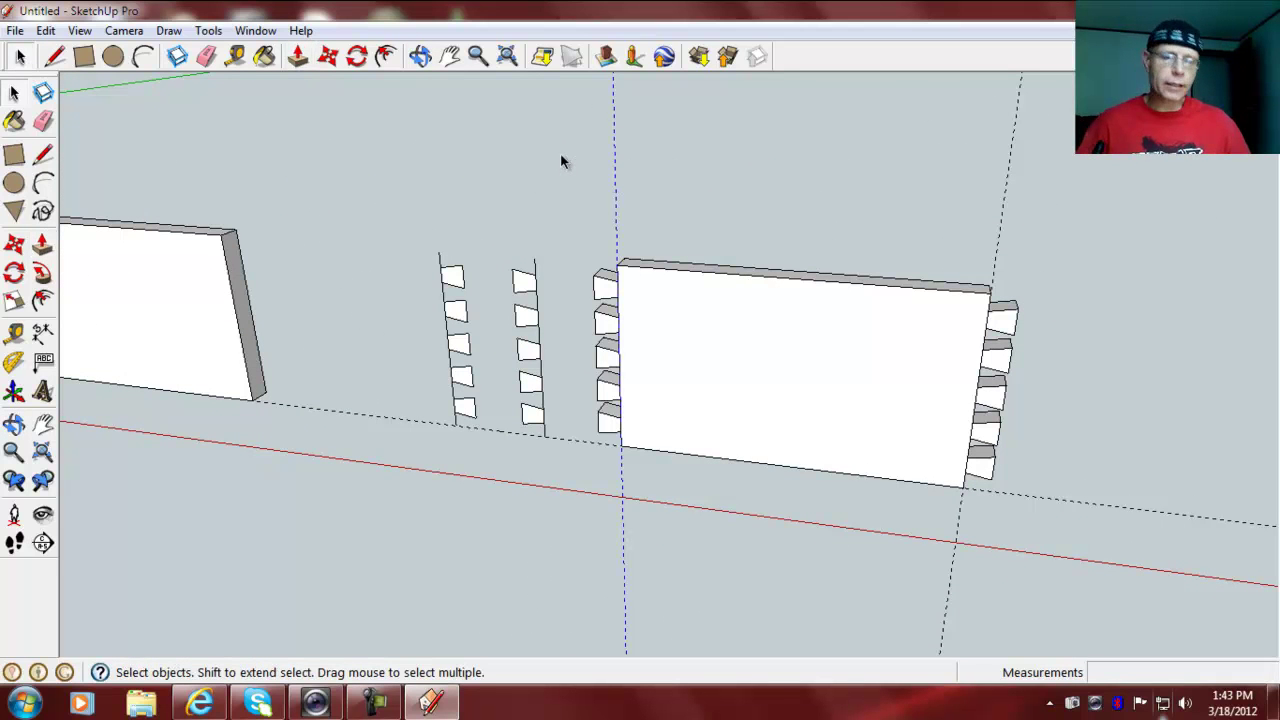
{"action": "key", "text": "Delete"}
{"action": "left_click_drag", "start_coordinate": [1094, 228], "coordinate": [908, 174]}
{"action": "key", "text": "Delete"}
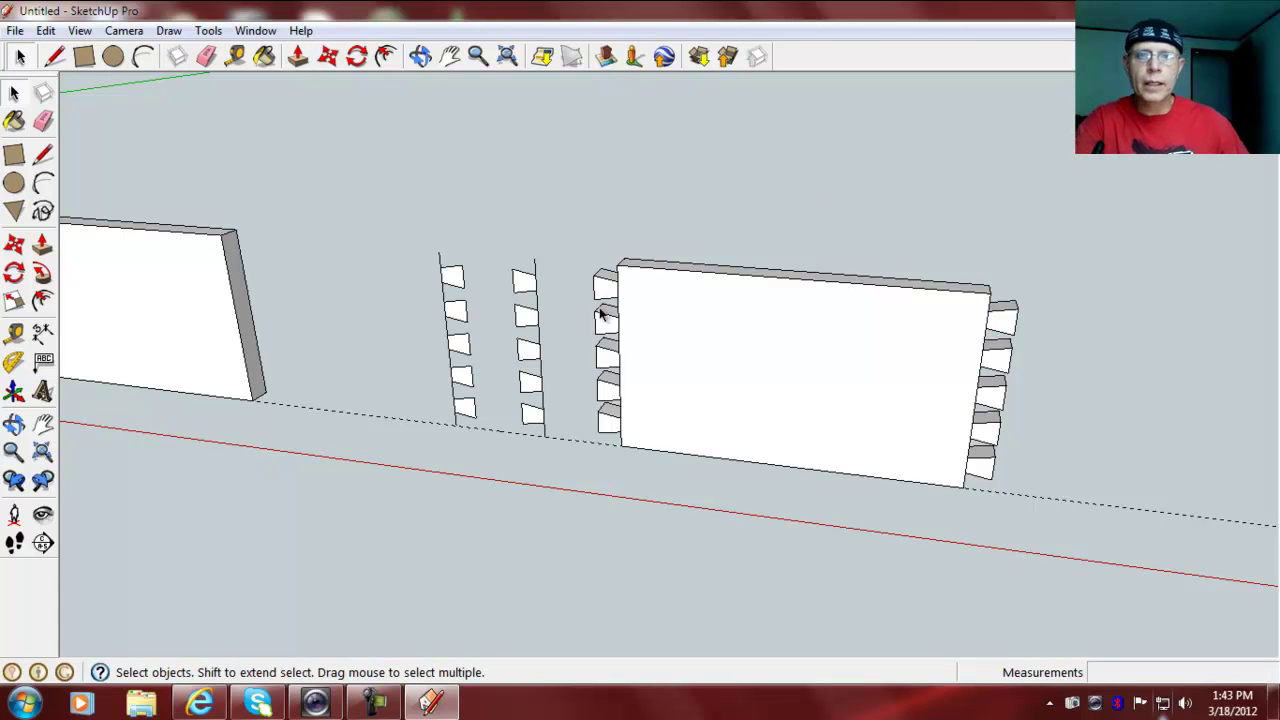
Step: Make the whole dovetailed board a component named "side1", and deselect it
{"action": "left_click_drag", "start_coordinate": [564, 205], "coordinate": [1093, 545]}
{"action": "right_click", "coordinate": [857, 402]}
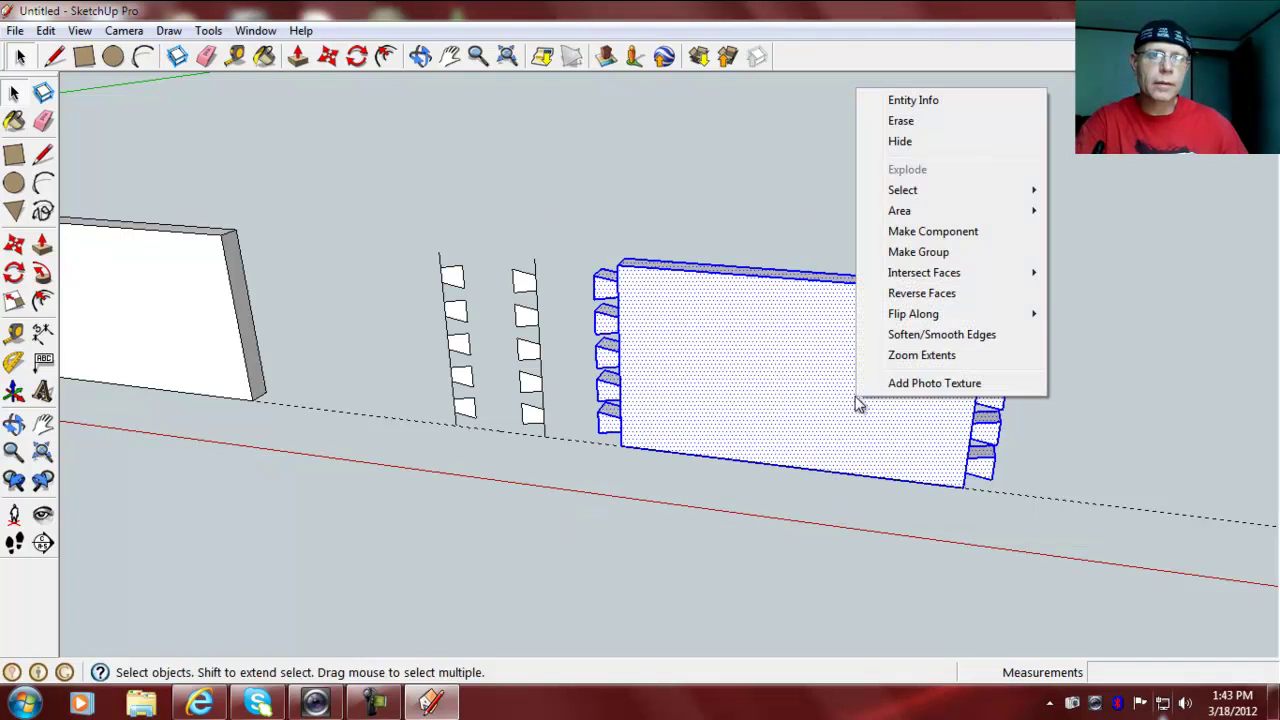
{"action": "left_click", "coordinate": [920, 232]}
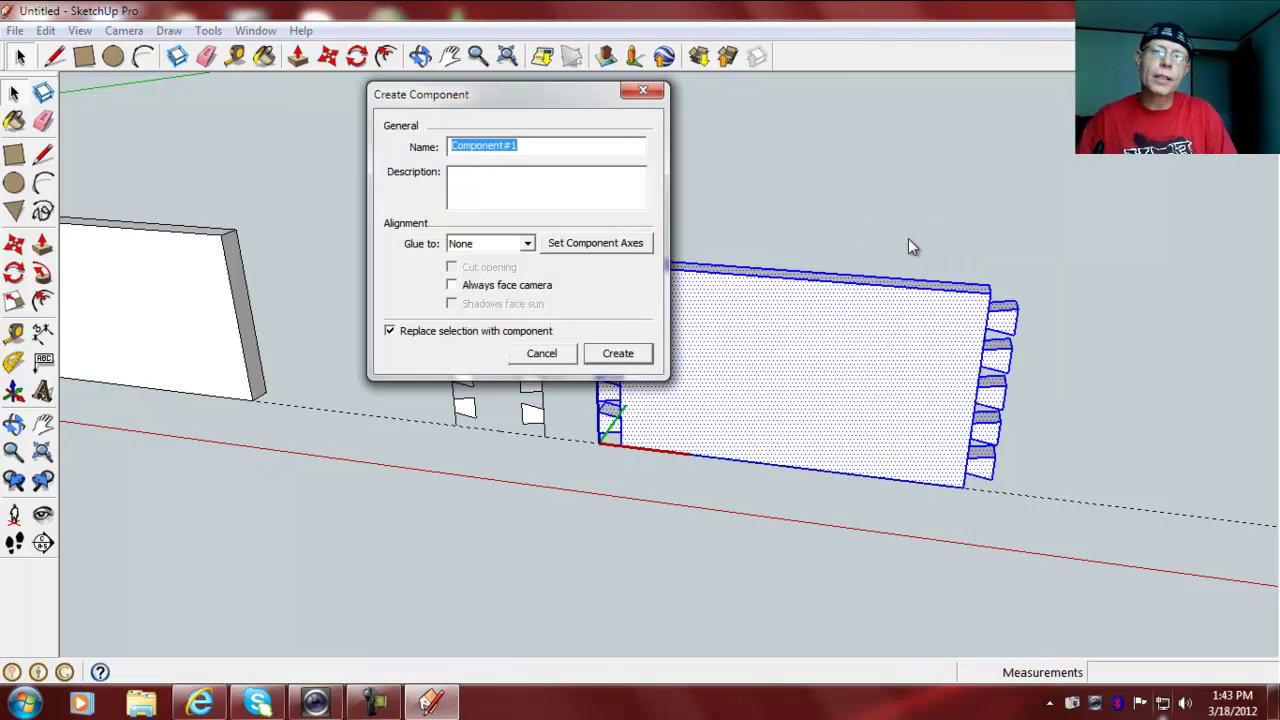
{"action": "type", "text": "side 1"}
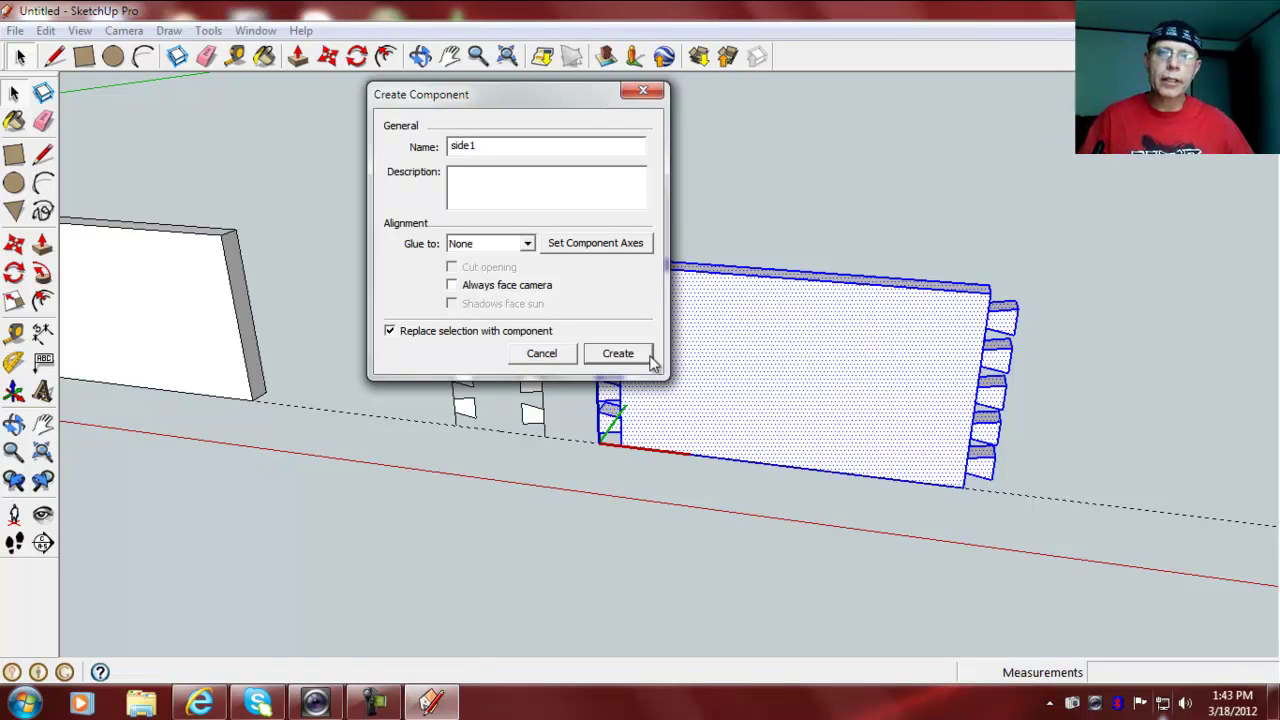
{"action": "left_click", "coordinate": [619, 354]}
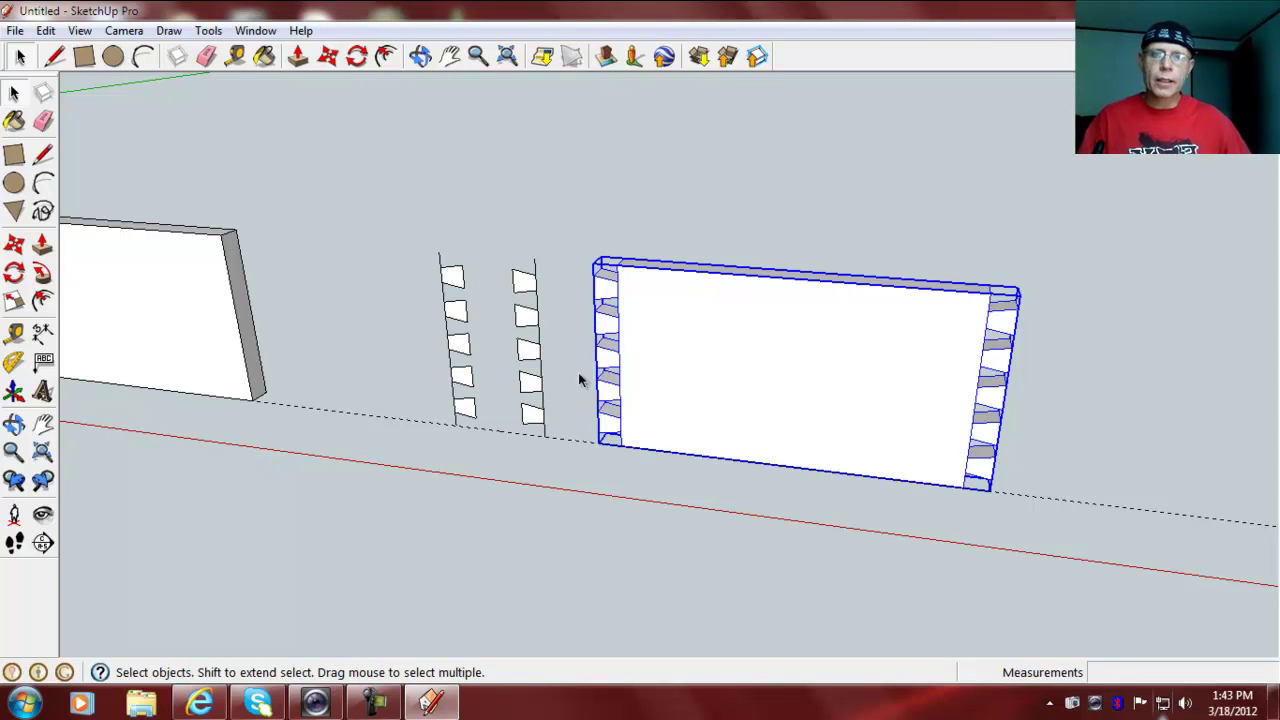
{"action": "left_click", "coordinate": [333, 331]}
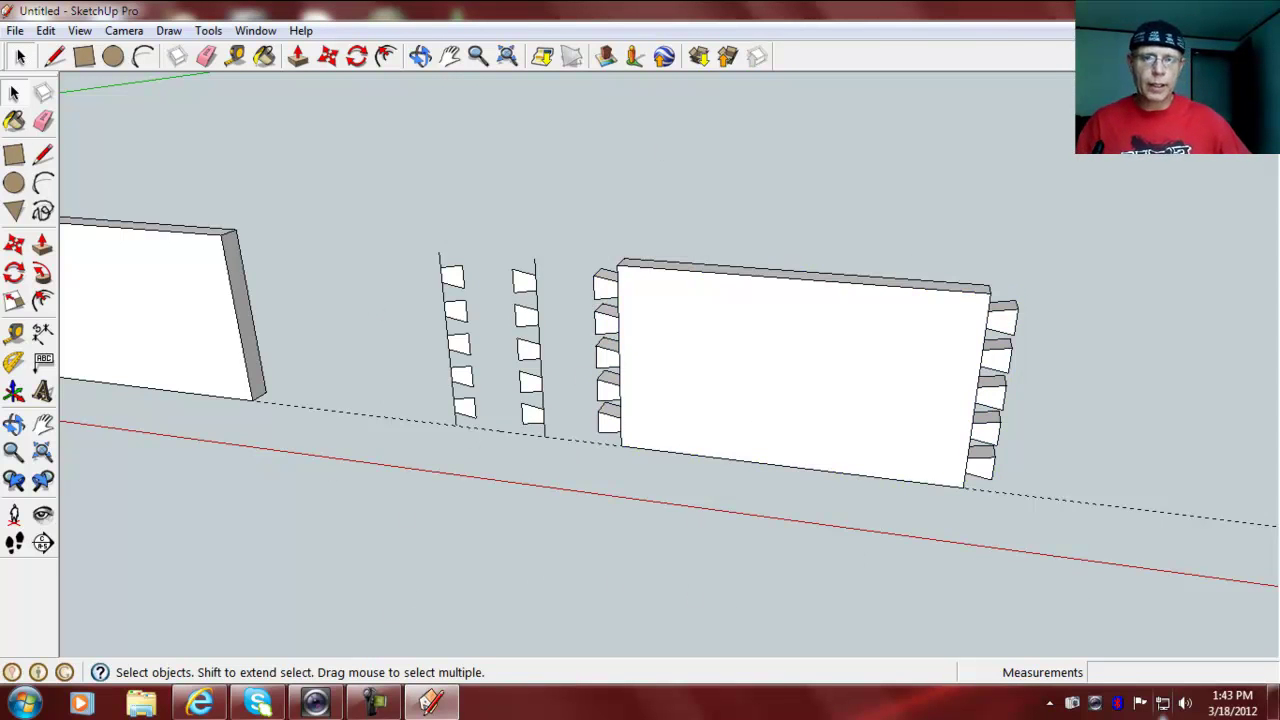
Step: Select both freestanding dovetail profiles between the two boards
{"action": "left_click", "coordinate": [13, 244]}
{"action": "left_click", "coordinate": [13, 92]}
{"action": "left_click_drag", "start_coordinate": [380, 218], "coordinate": [566, 467]}
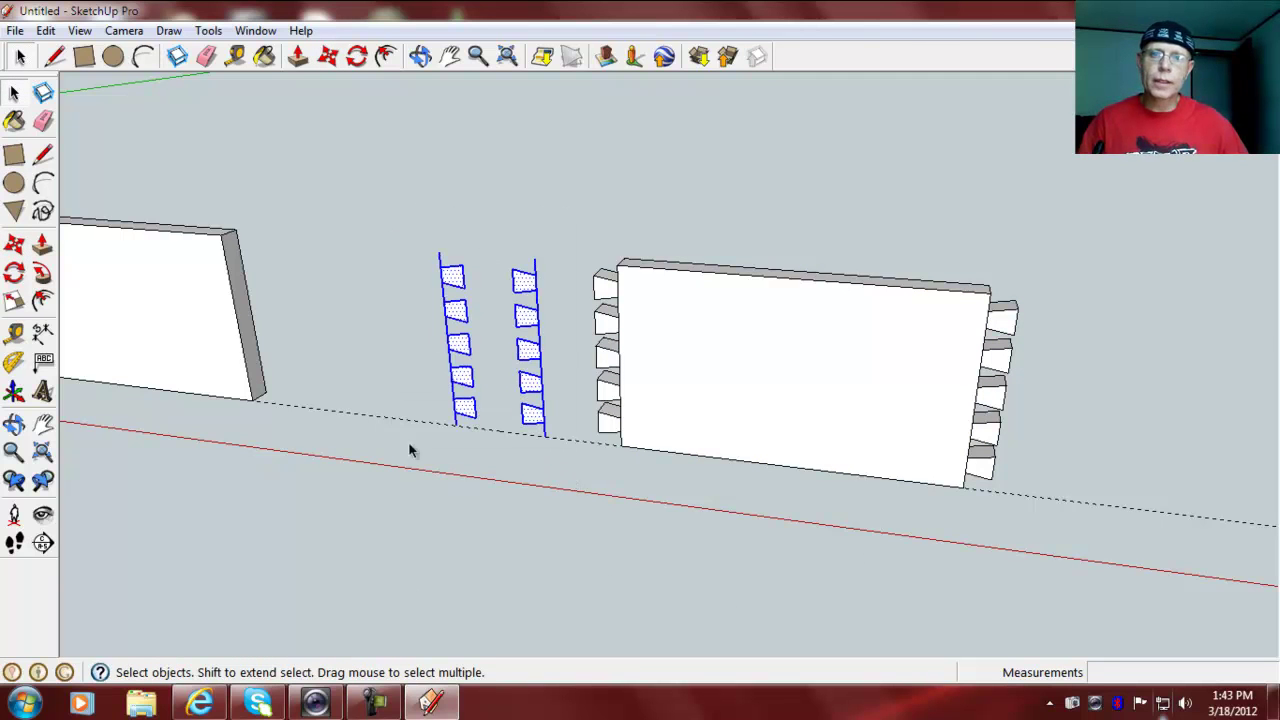